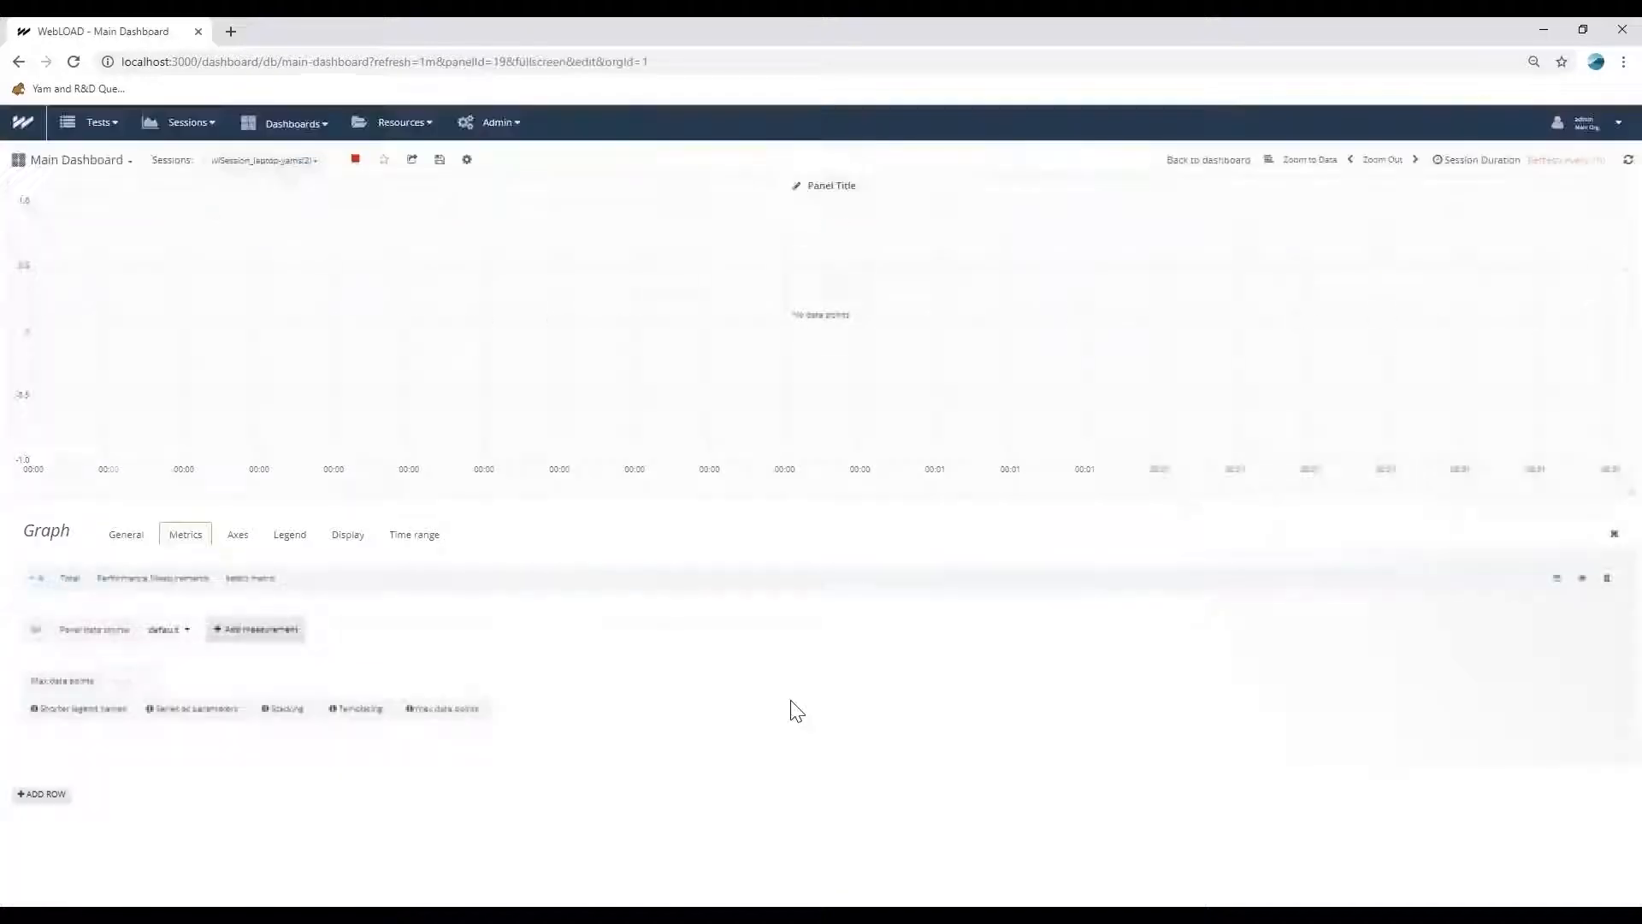
Plot the PM@localhost user-defined measurement Processor:% Processor Time:_Total in the graph panel and return to the dashboard.
{"action": "left_click", "coordinate": [253, 578]}
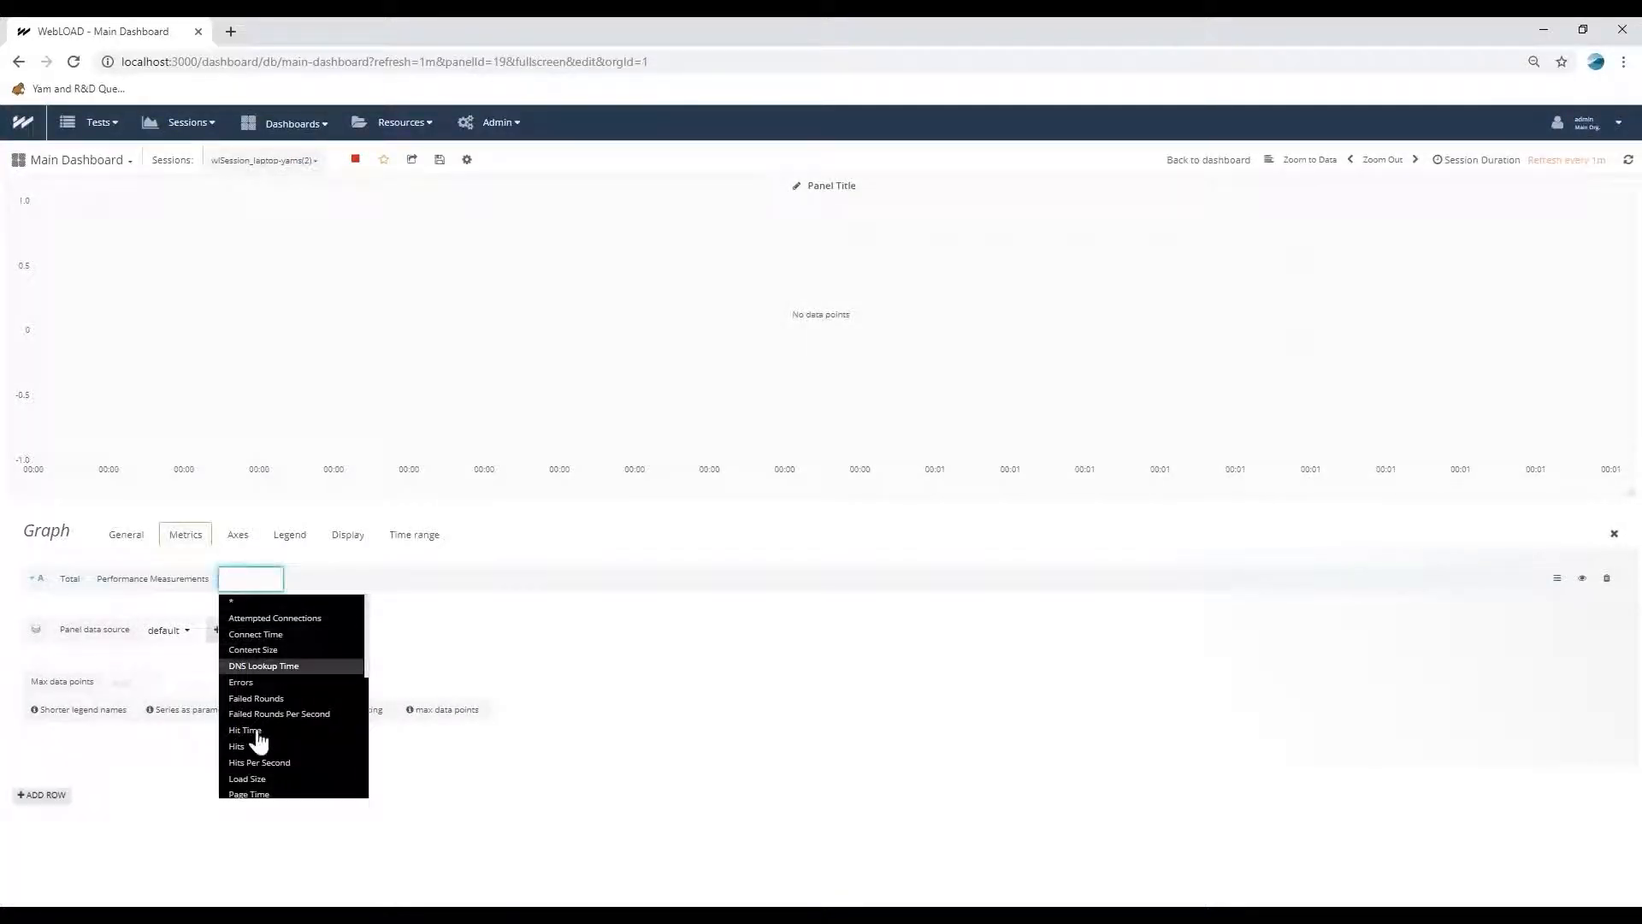
{"action": "left_click", "coordinate": [67, 580]}
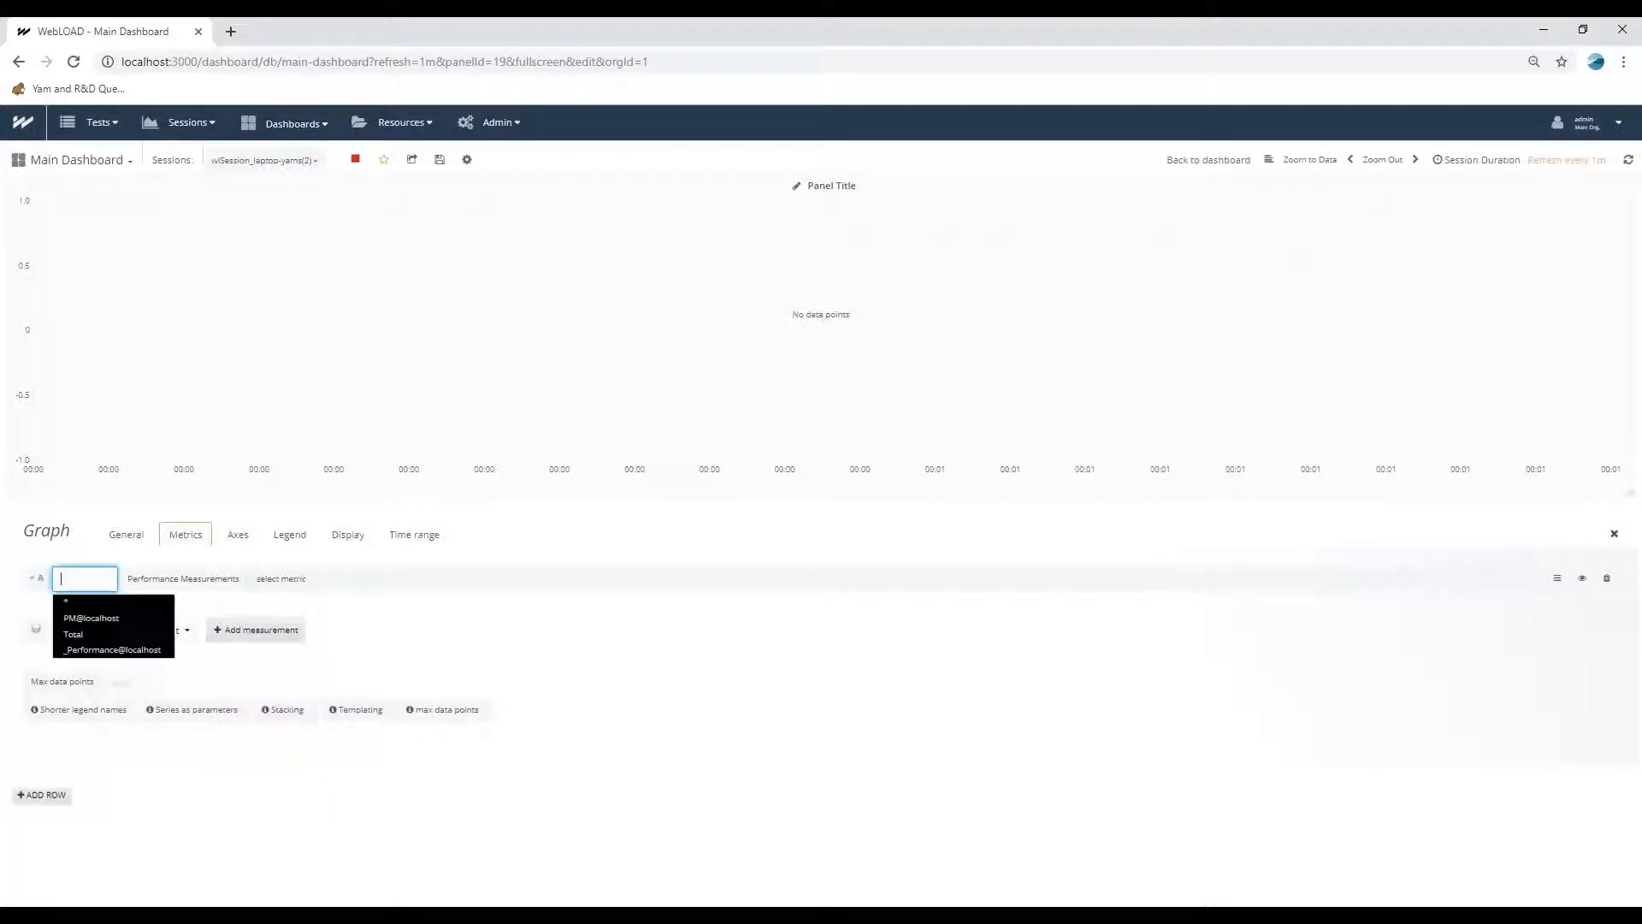
{"action": "left_click", "coordinate": [85, 618]}
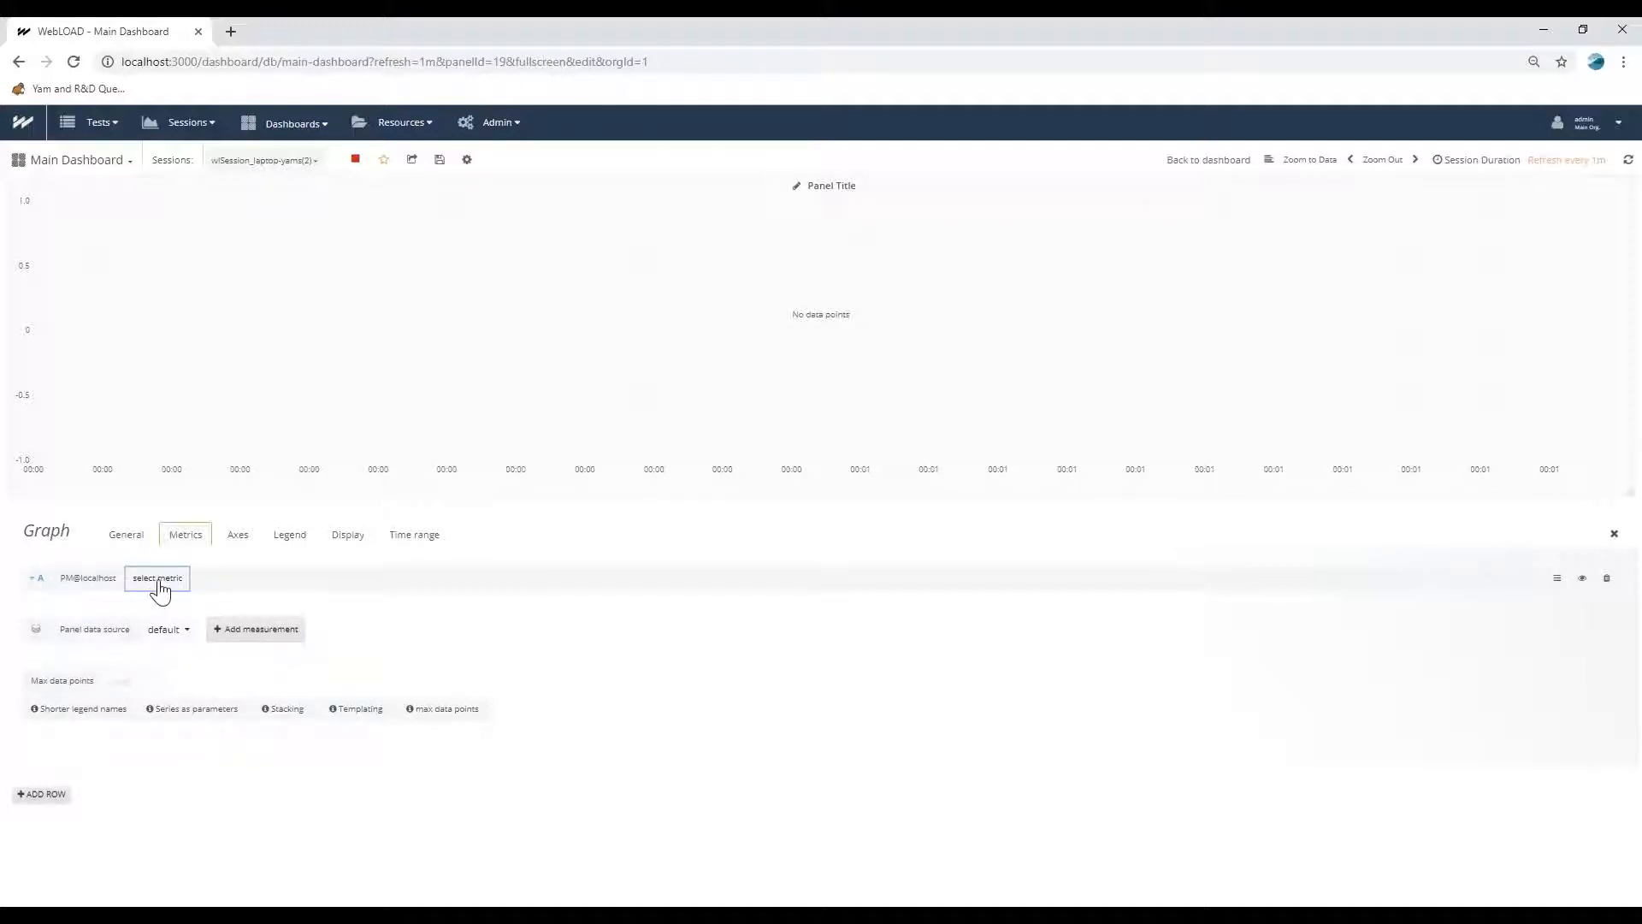
{"action": "left_click", "coordinate": [171, 622]}
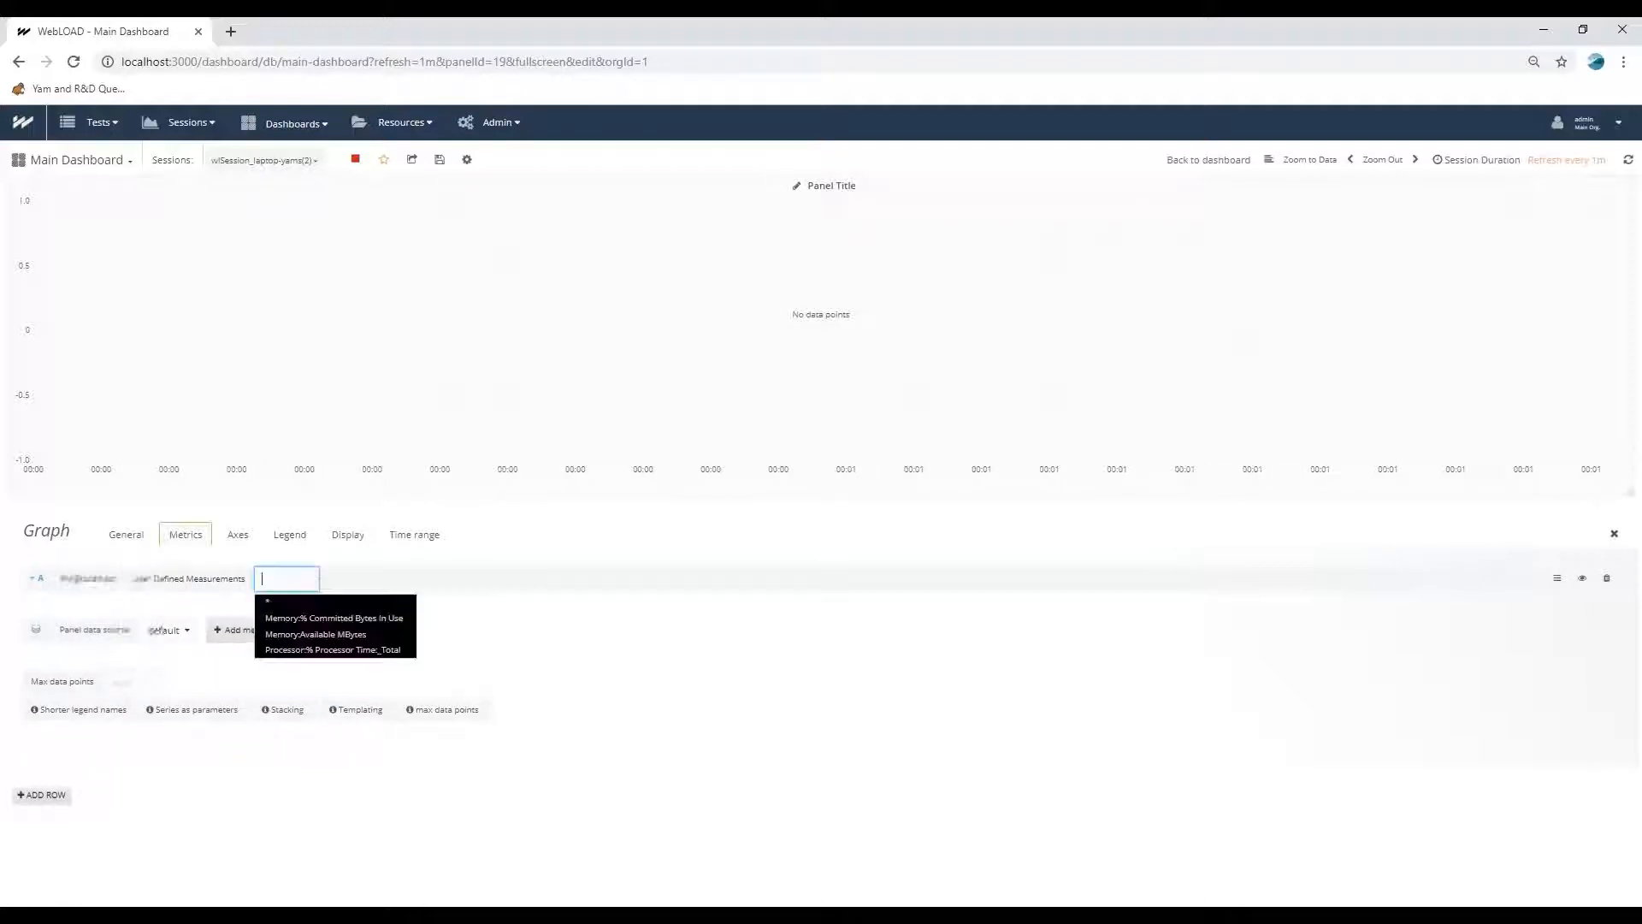
{"action": "left_click", "coordinate": [310, 649]}
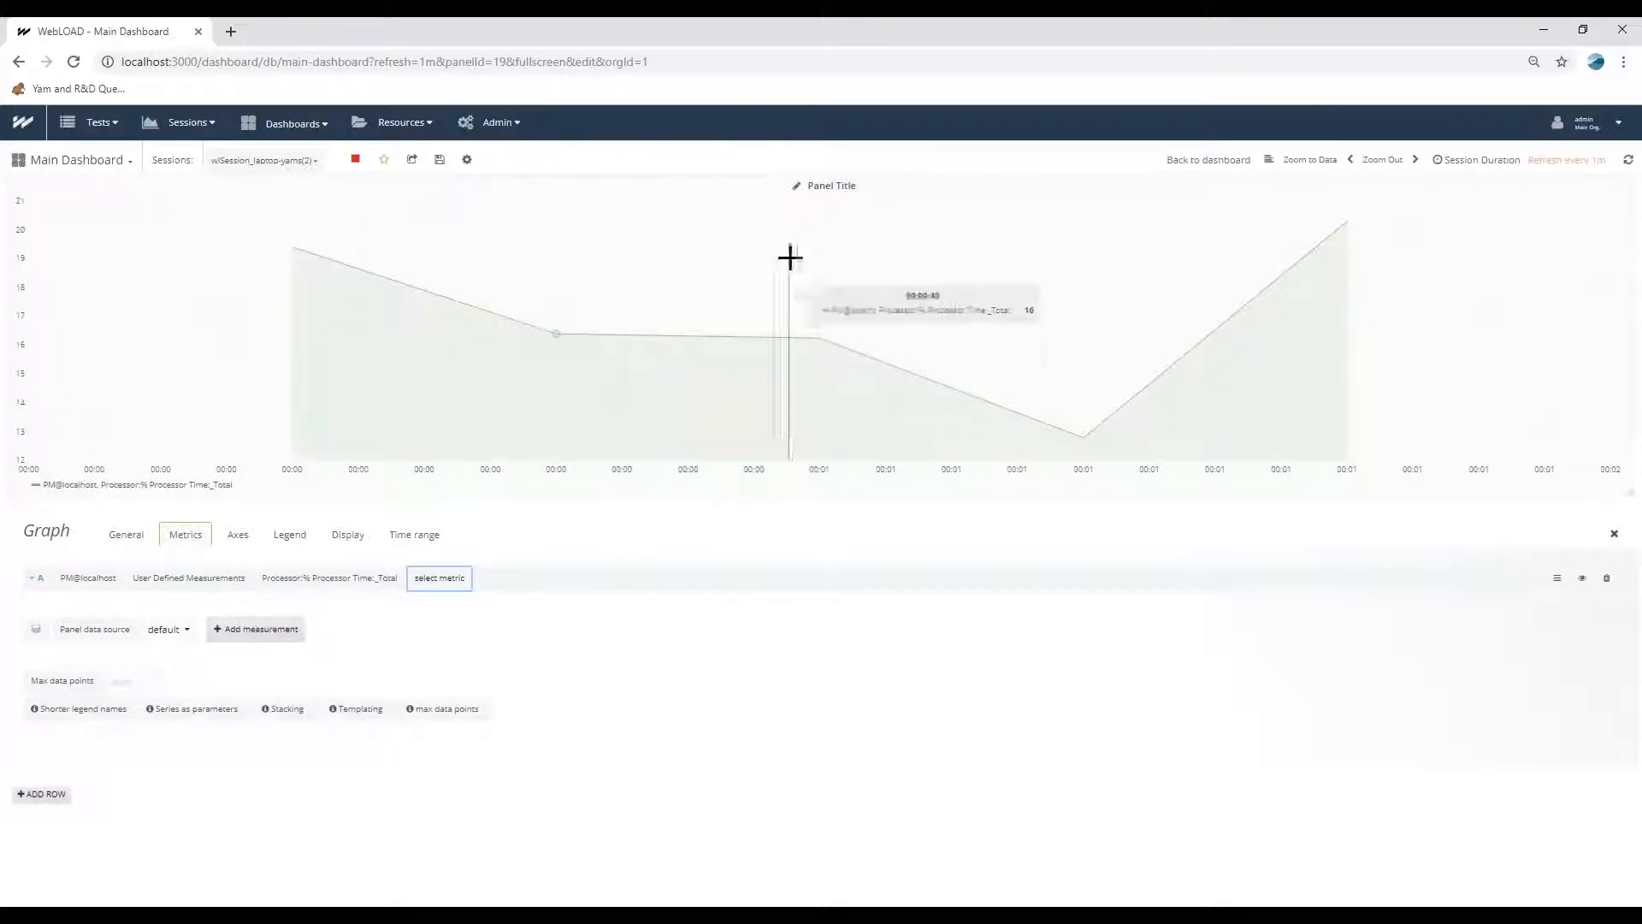
{"action": "left_click", "coordinate": [1208, 162]}
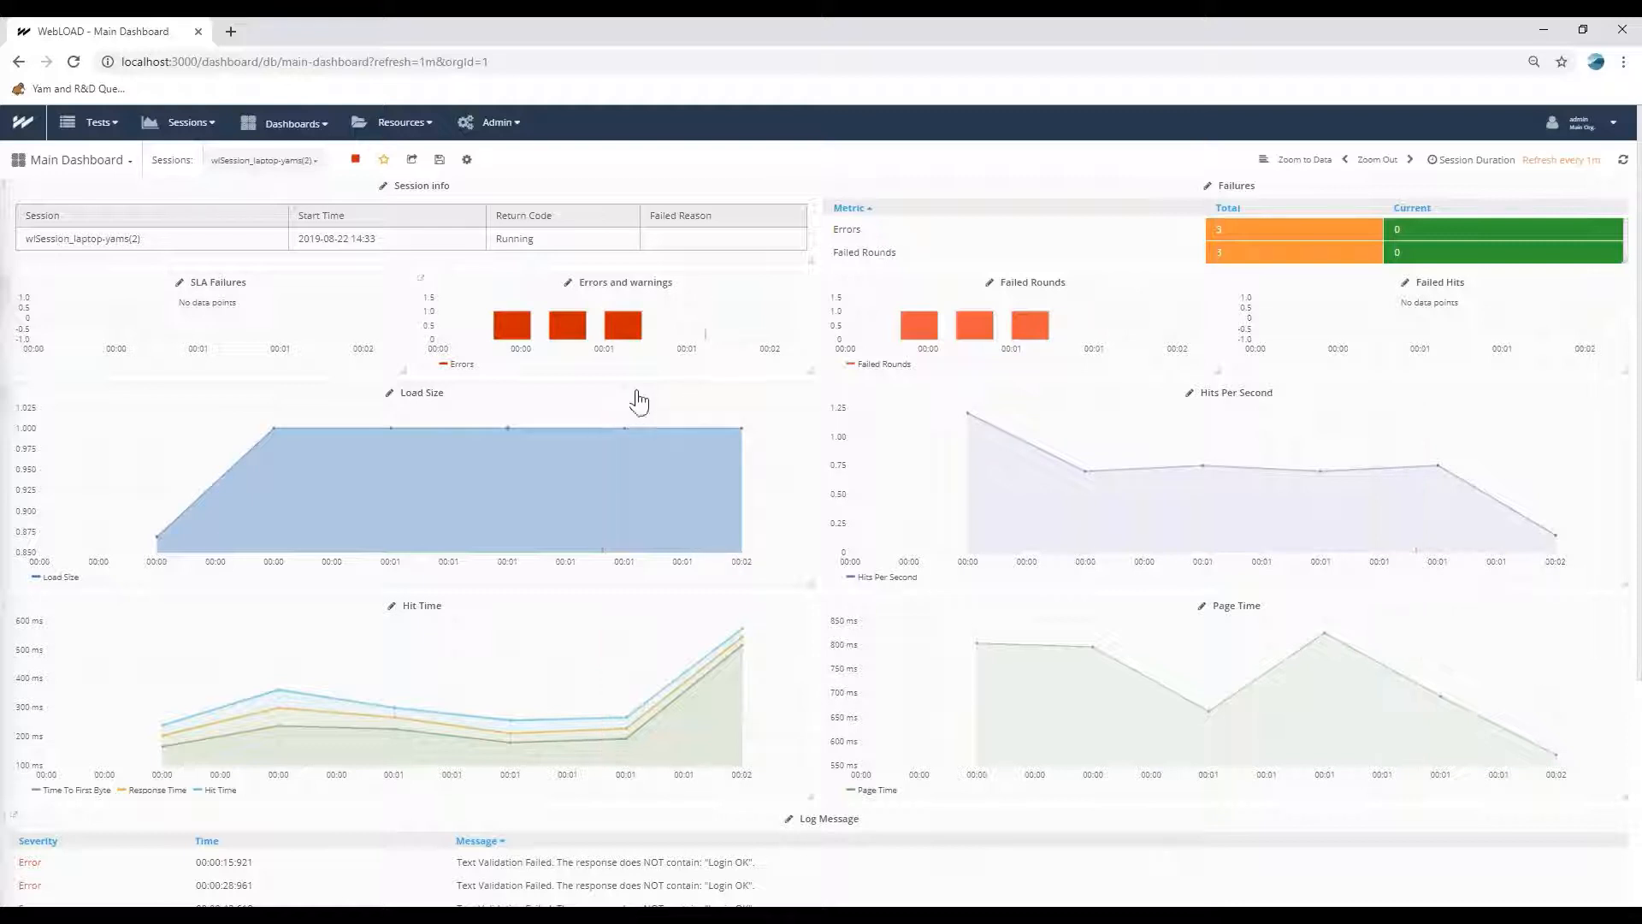
Open the data sources administration page, discarding the unsaved dashboard changes.
{"action": "mouse_move", "coordinate": [501, 134]}
{"action": "left_click", "coordinate": [501, 184]}
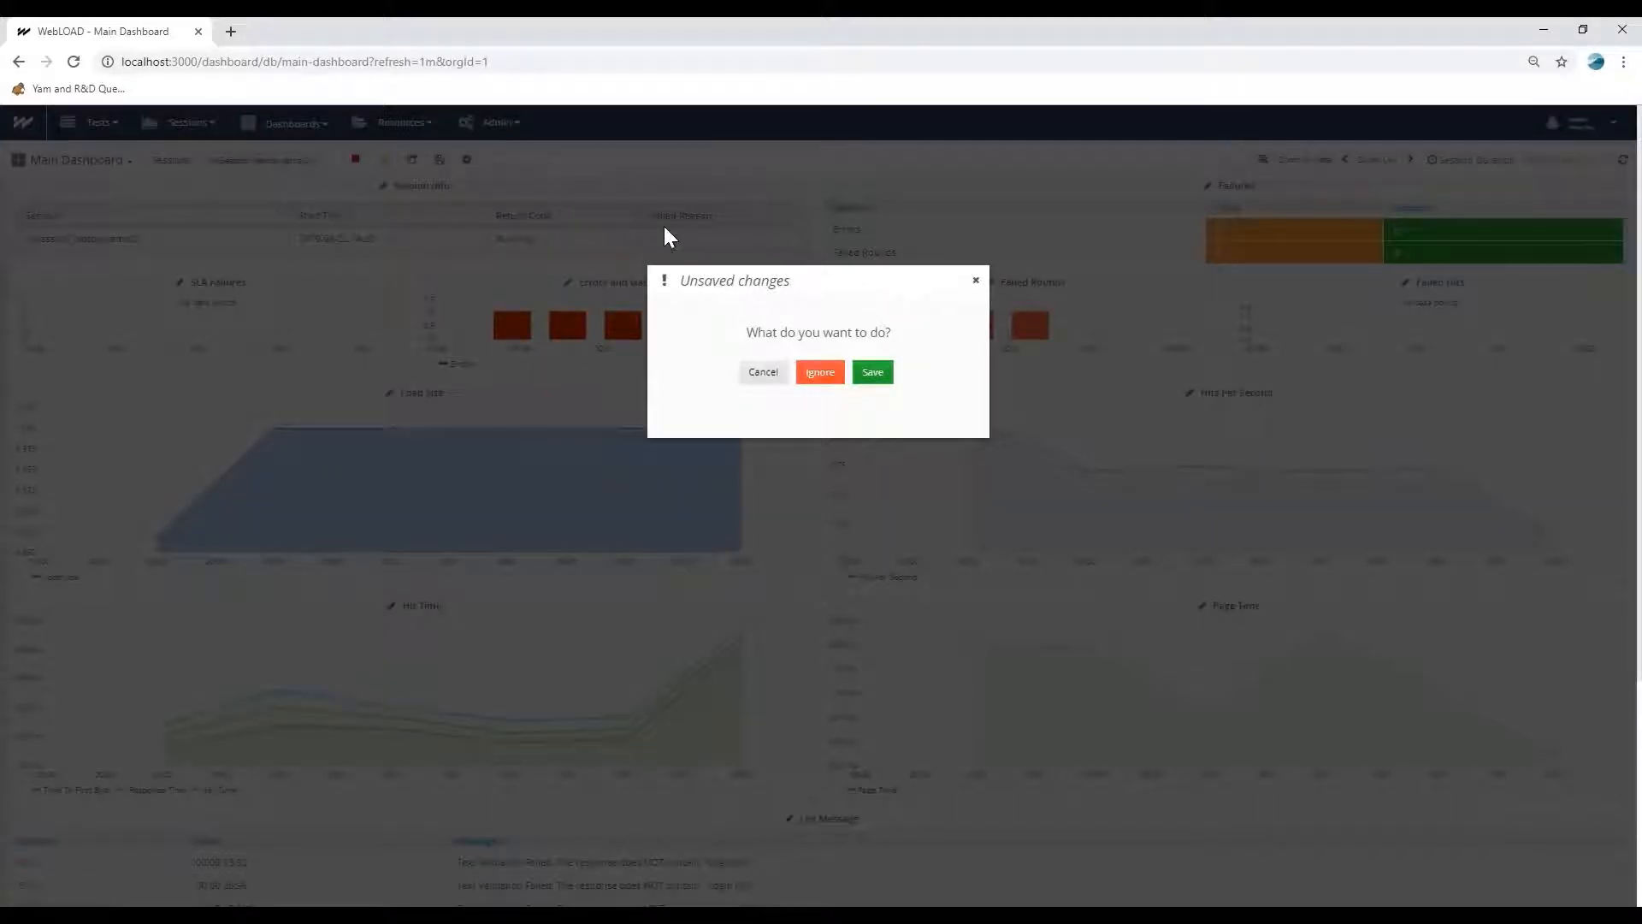
{"action": "left_click", "coordinate": [819, 377]}
{"action": "mouse_move", "coordinate": [517, 133]}
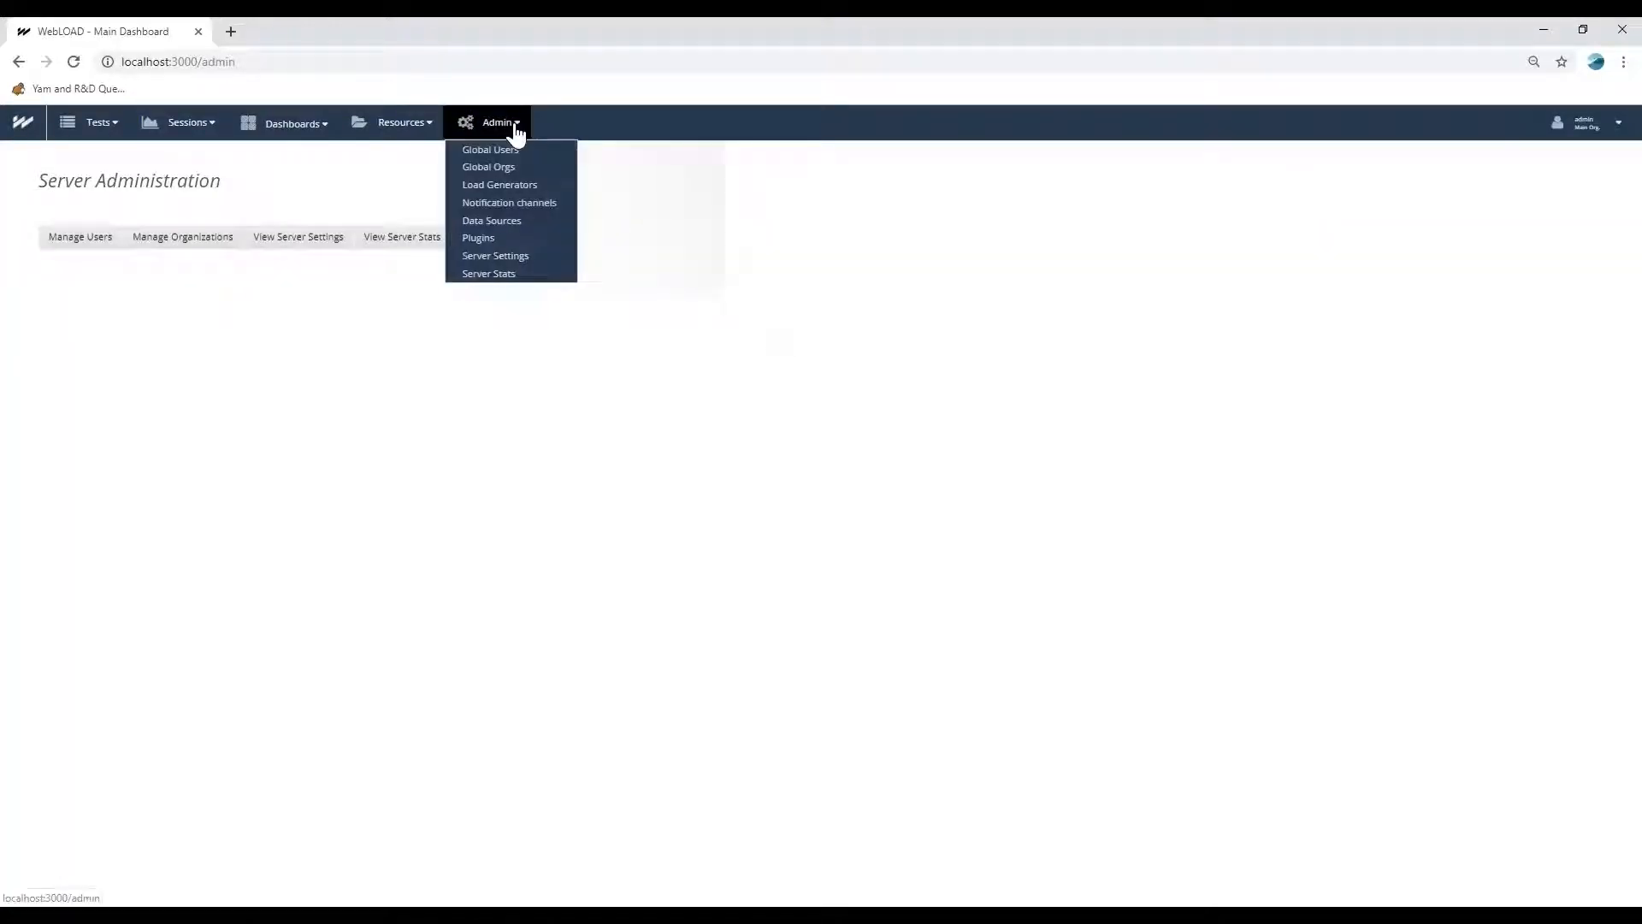
{"action": "left_click", "coordinate": [484, 224]}
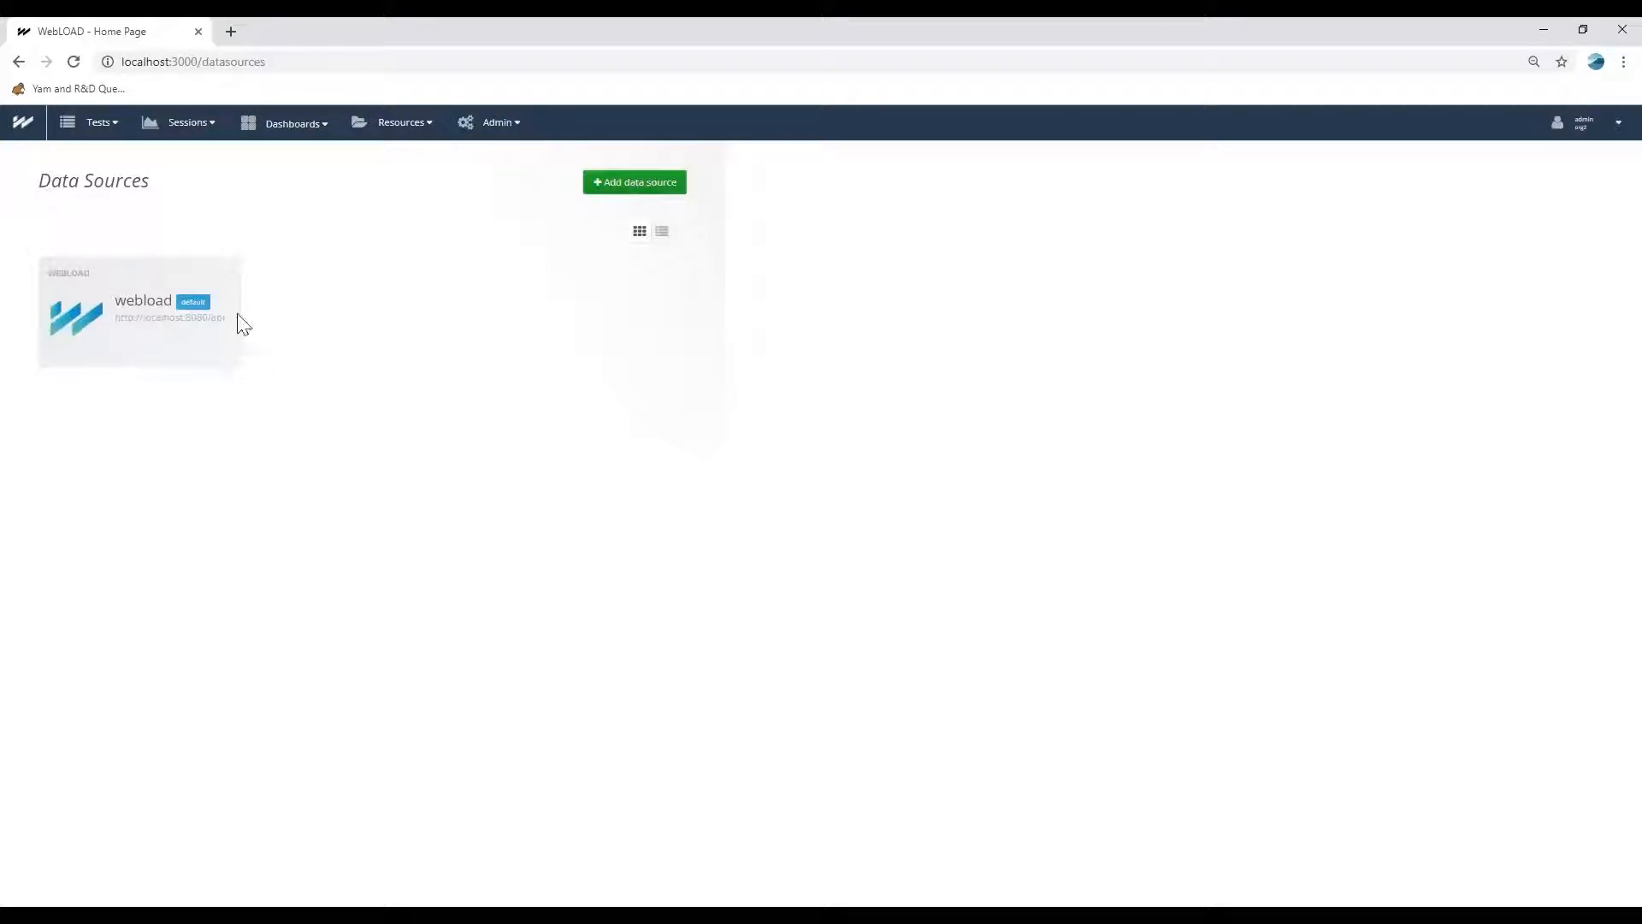
Start a new data source of type CloudWatch and name it my-cloudwatch.
{"action": "double_click", "coordinate": [643, 189]}
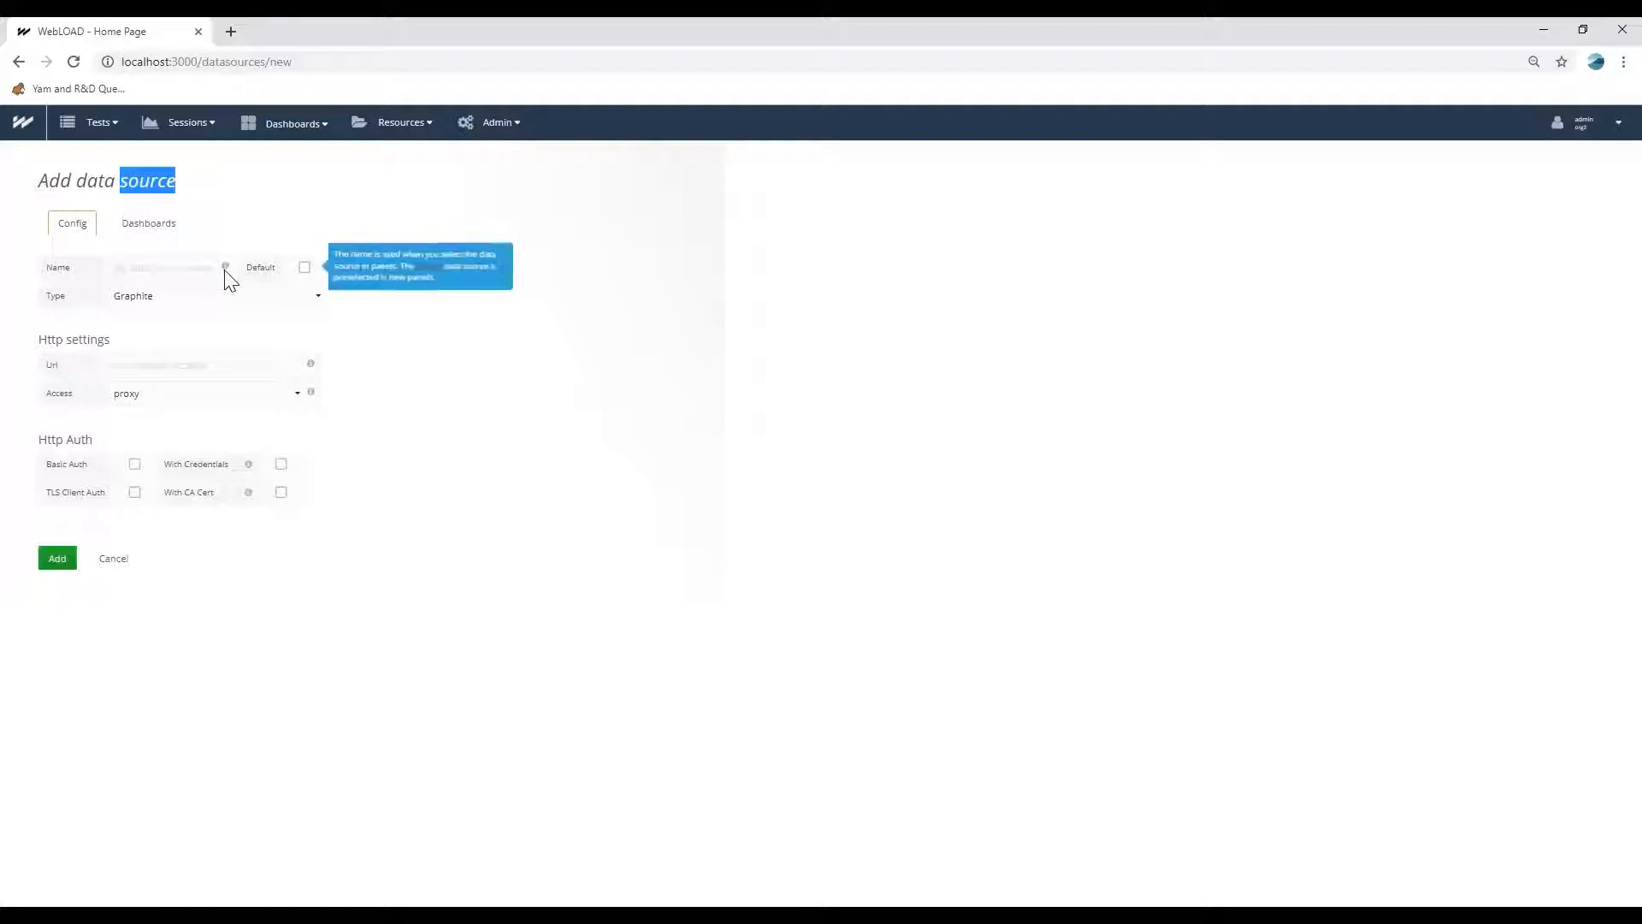
{"action": "left_click", "coordinate": [184, 300]}
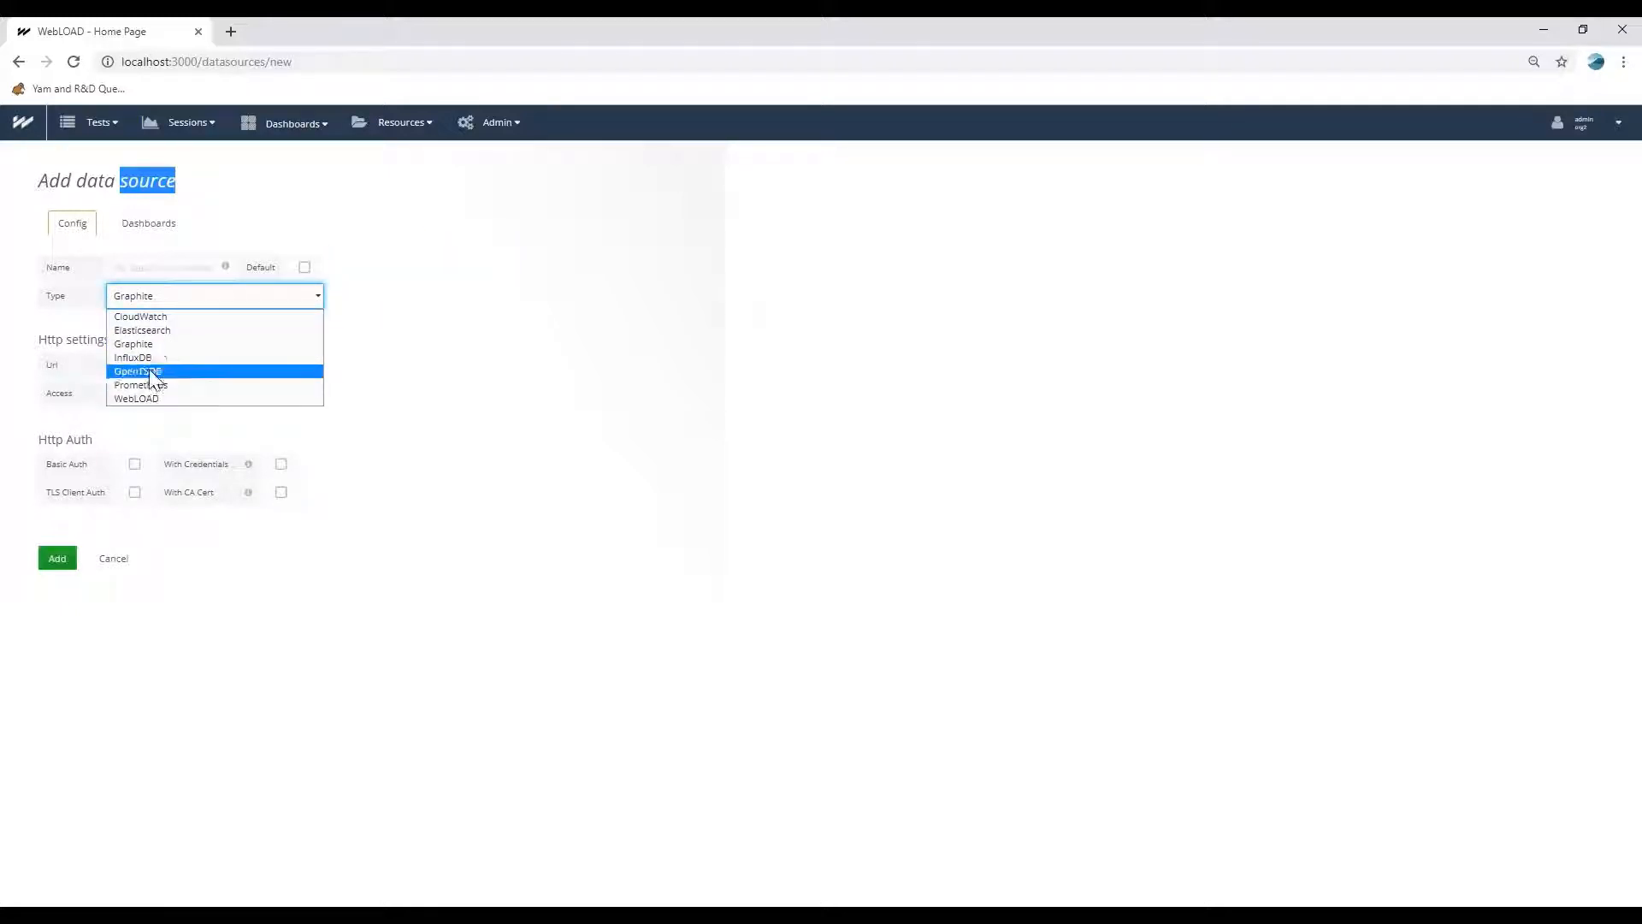
{"action": "left_click", "coordinate": [156, 317]}
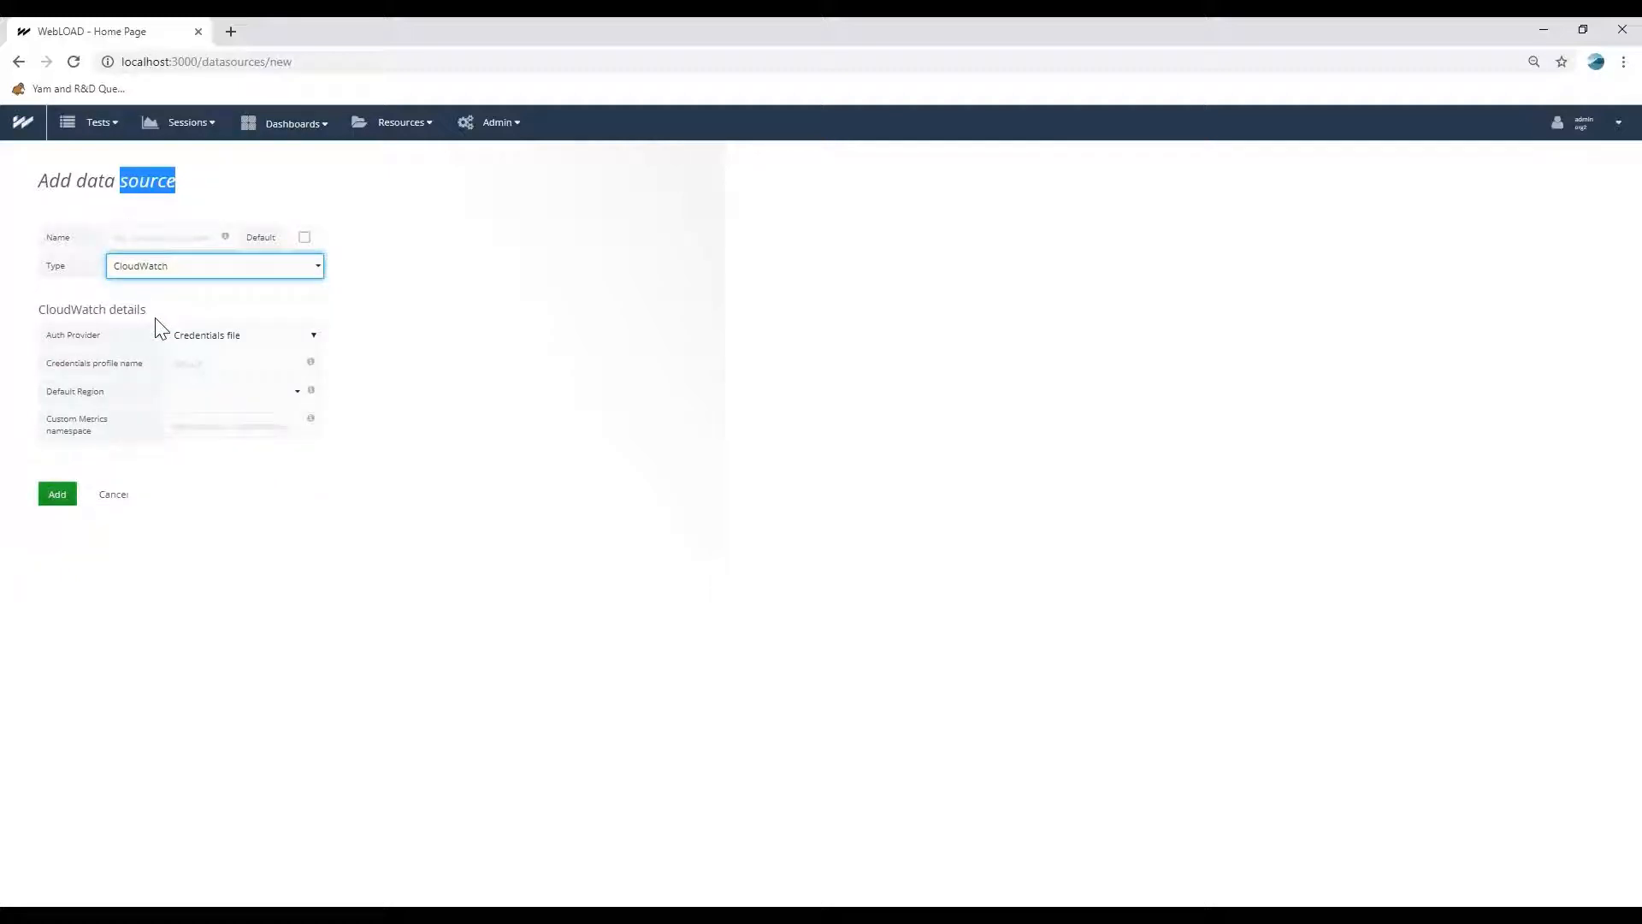
{"action": "left_click", "coordinate": [158, 239]}
{"action": "type", "text": "my-cloudwatch"}
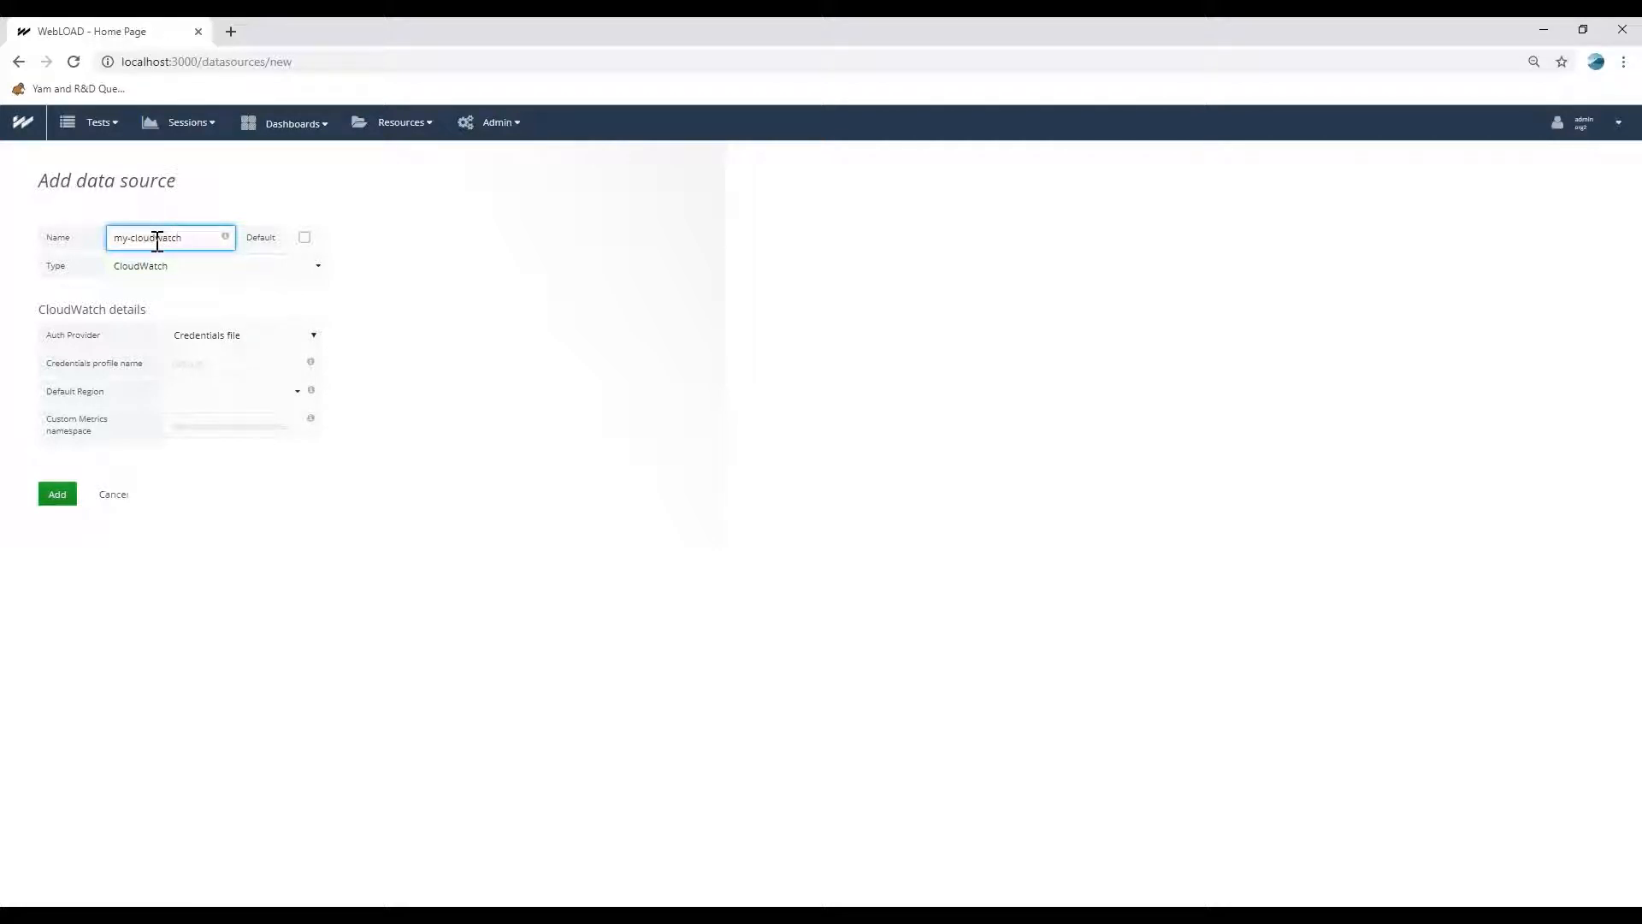
Set the authentication provider to Access & secret key and enter the access key and secret key.
{"action": "left_click", "coordinate": [206, 342]}
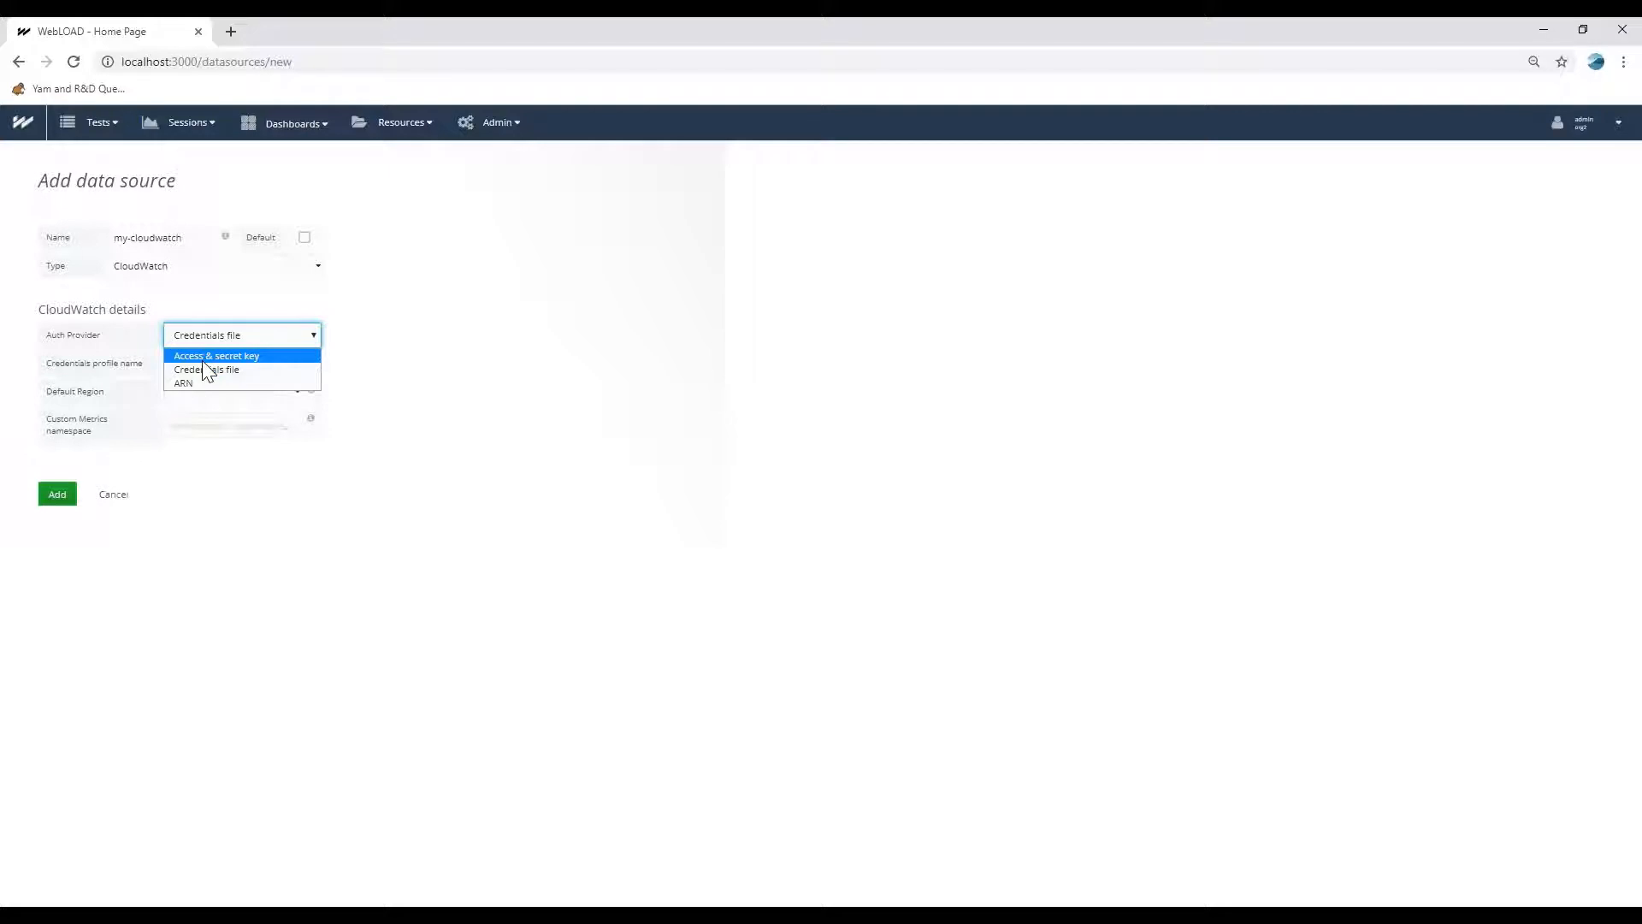
{"action": "left_click", "coordinate": [204, 357]}
{"action": "left_click", "coordinate": [201, 361]}
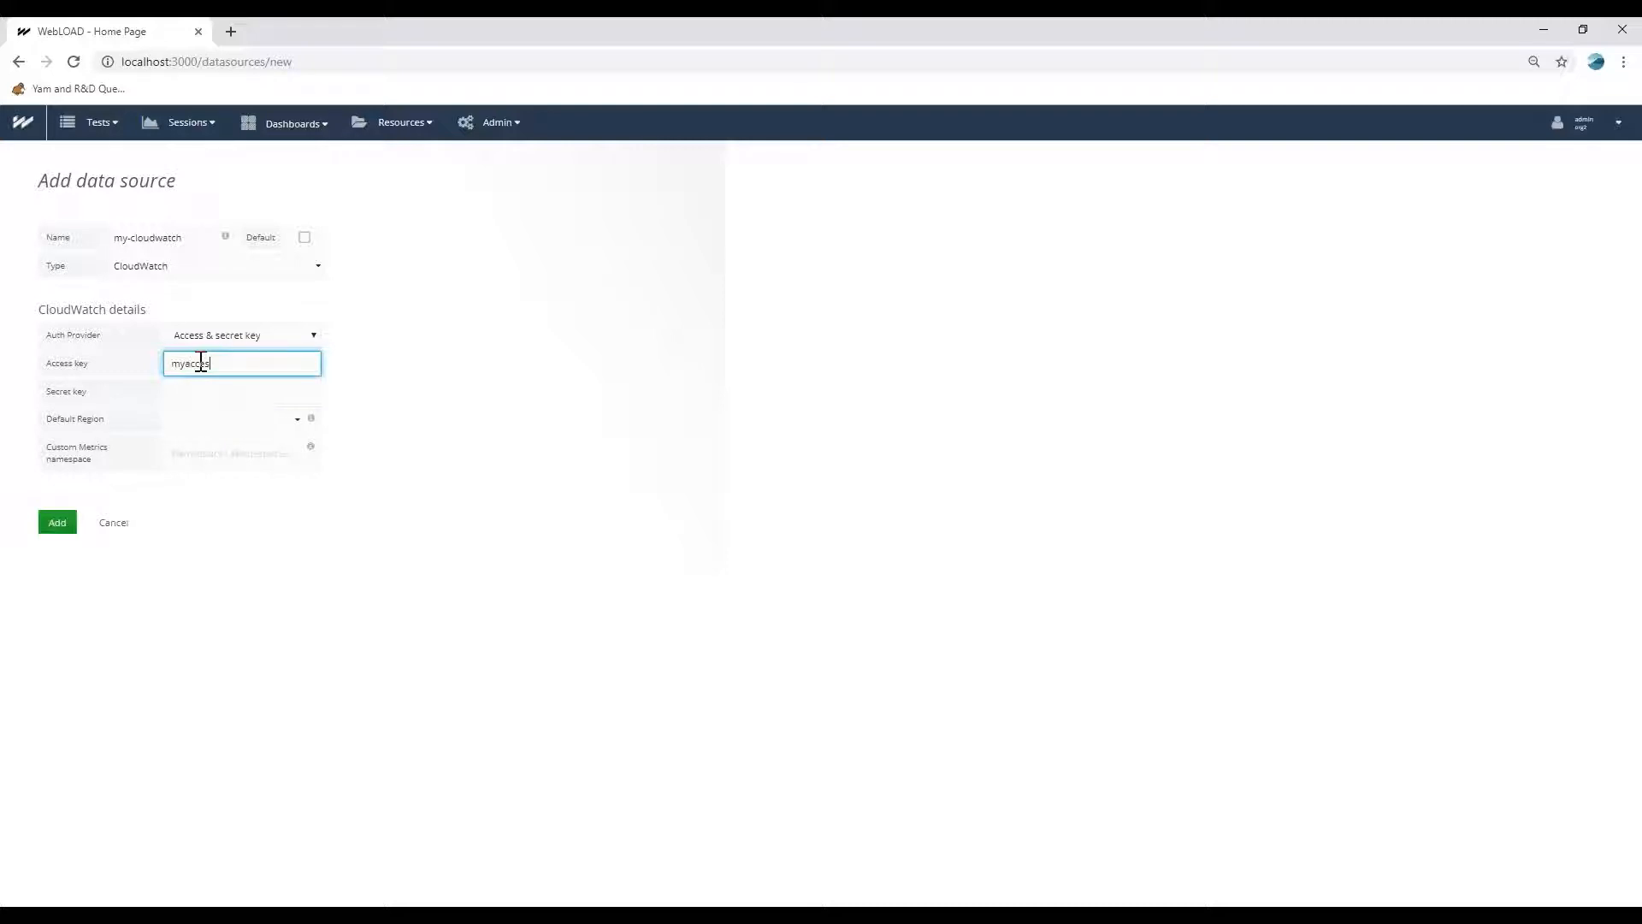
{"action": "key", "text": "Tab"}
{"action": "type", "text": "sdfsdf"}
{"action": "key", "text": "Tab"}
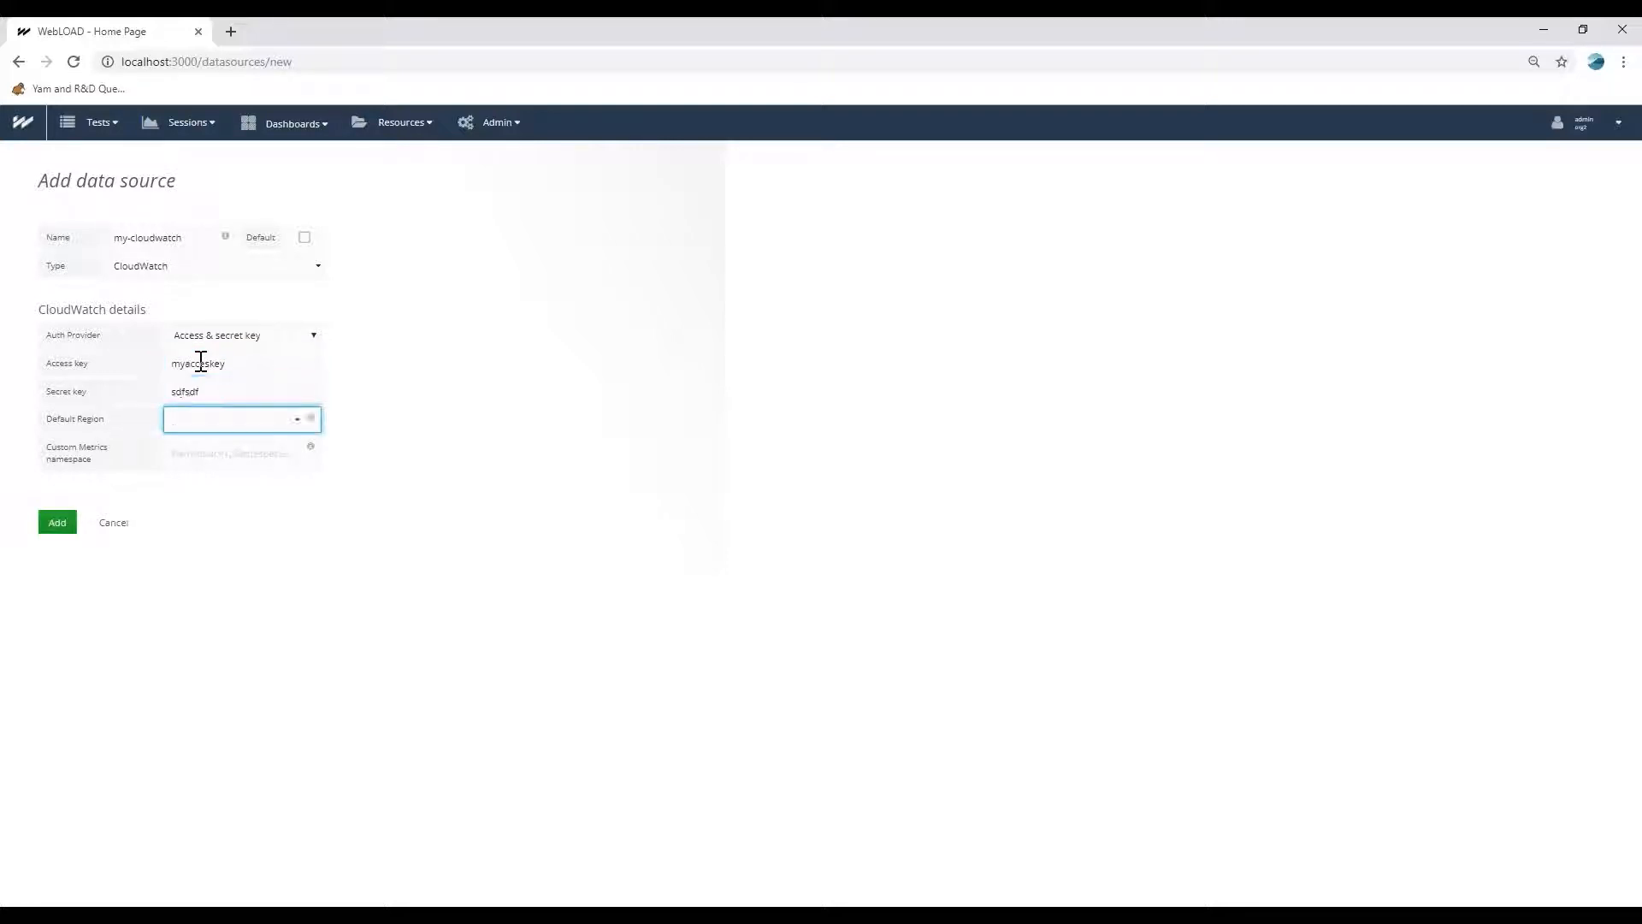
Set the default region to us-gov-west-1 and add the CloudWatch data source.
{"action": "left_click", "coordinate": [299, 418]}
{"action": "left_click", "coordinate": [298, 419]}
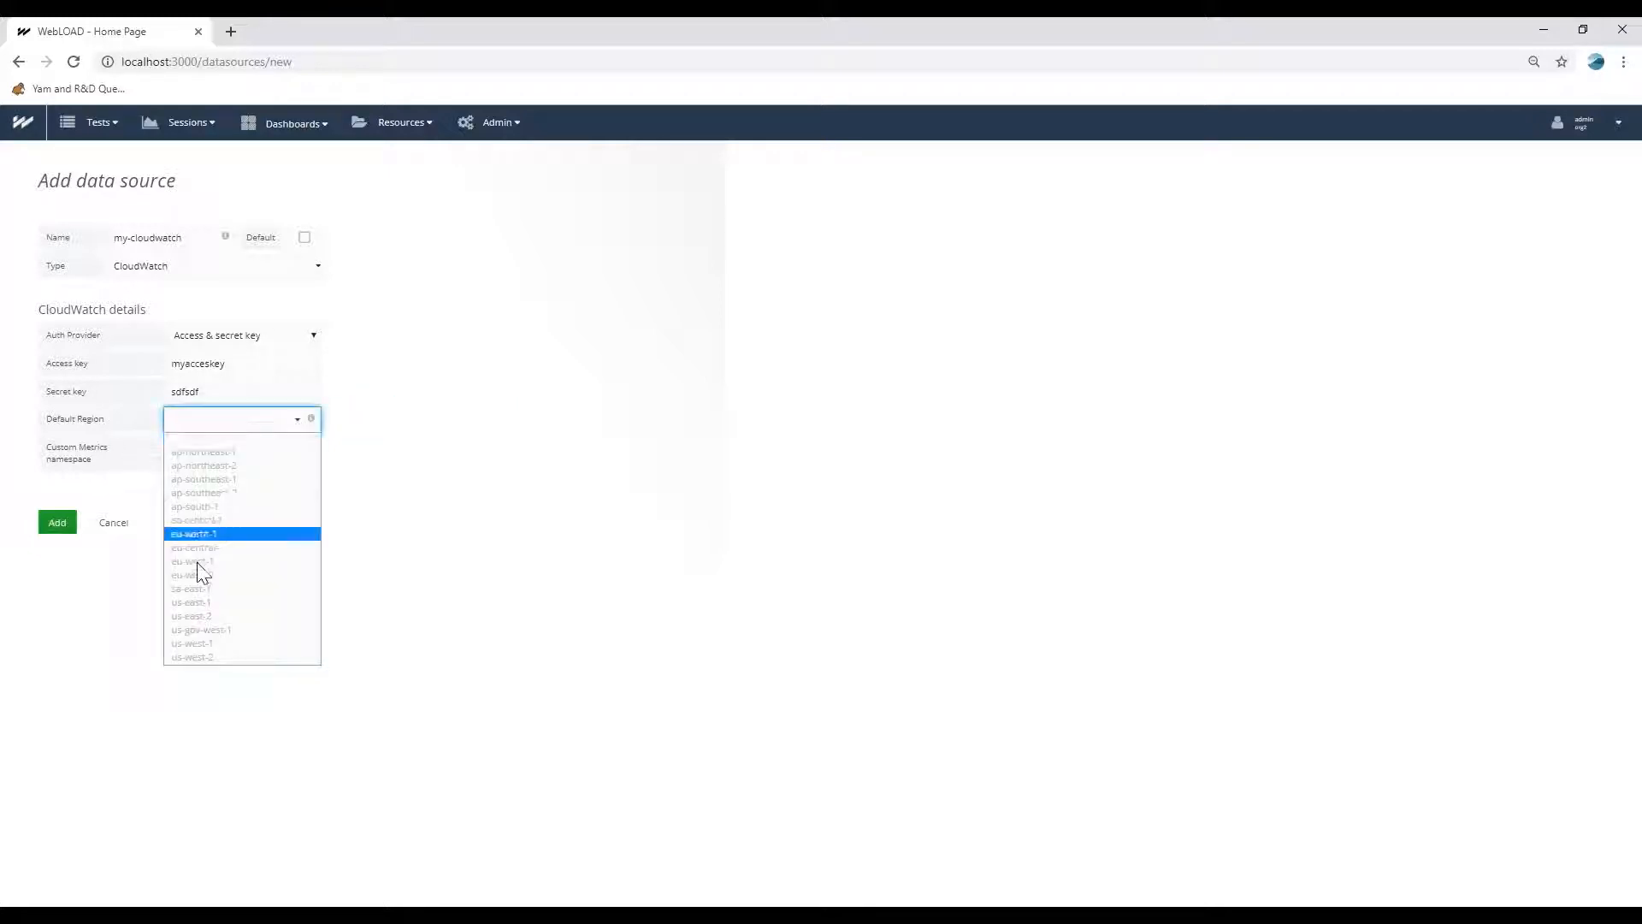
{"action": "left_click", "coordinate": [203, 629]}
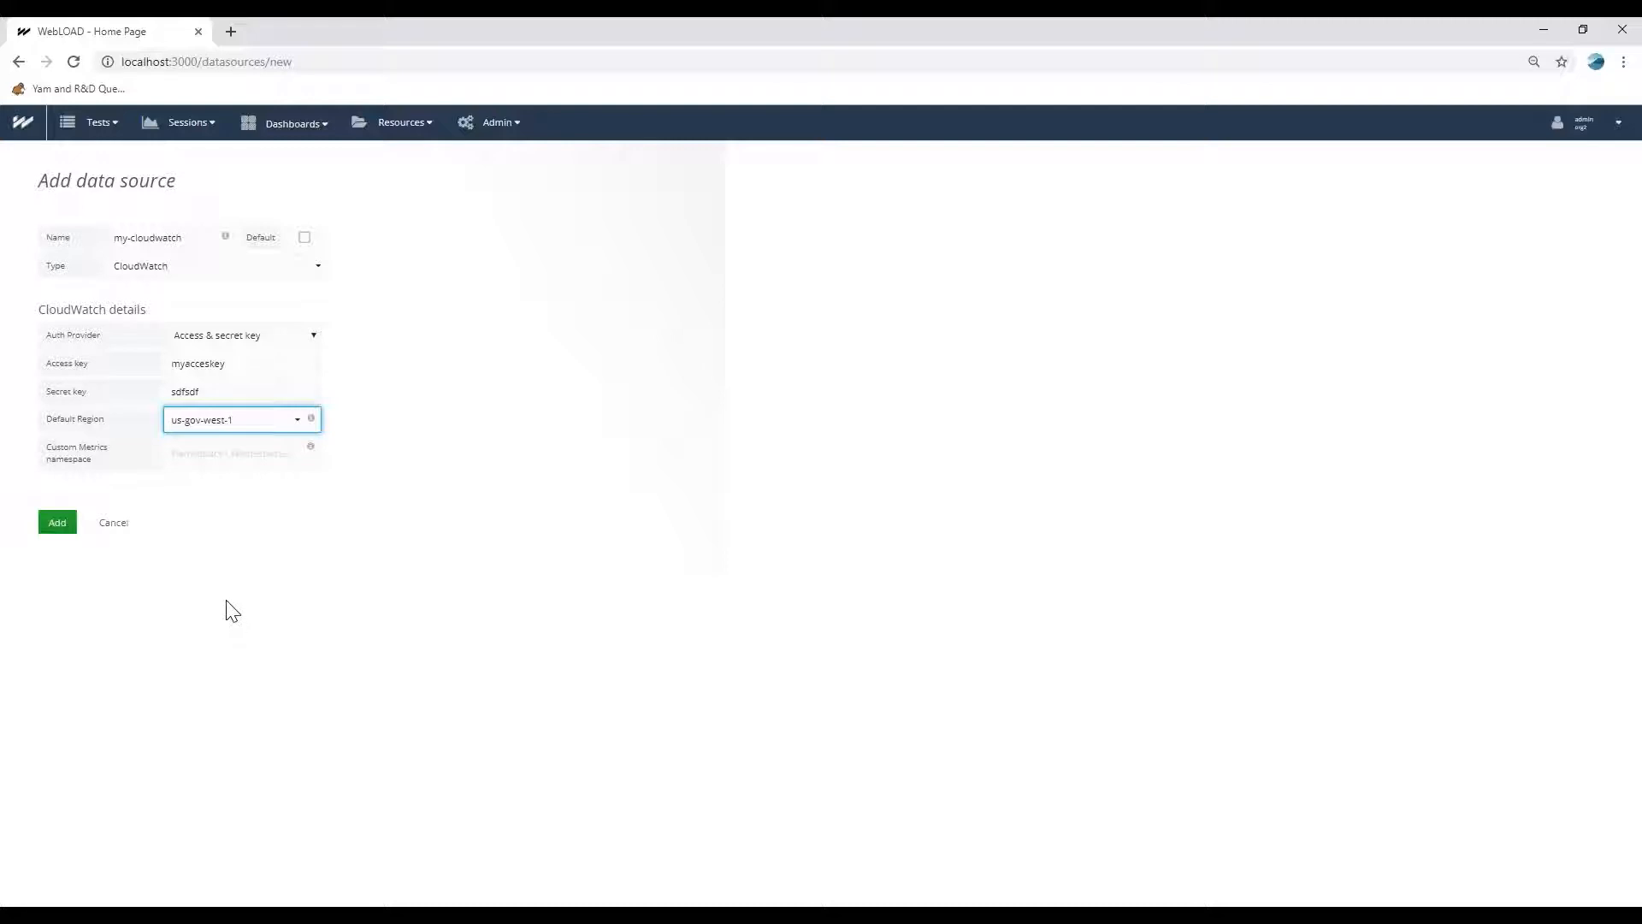
{"action": "left_click", "coordinate": [57, 524]}
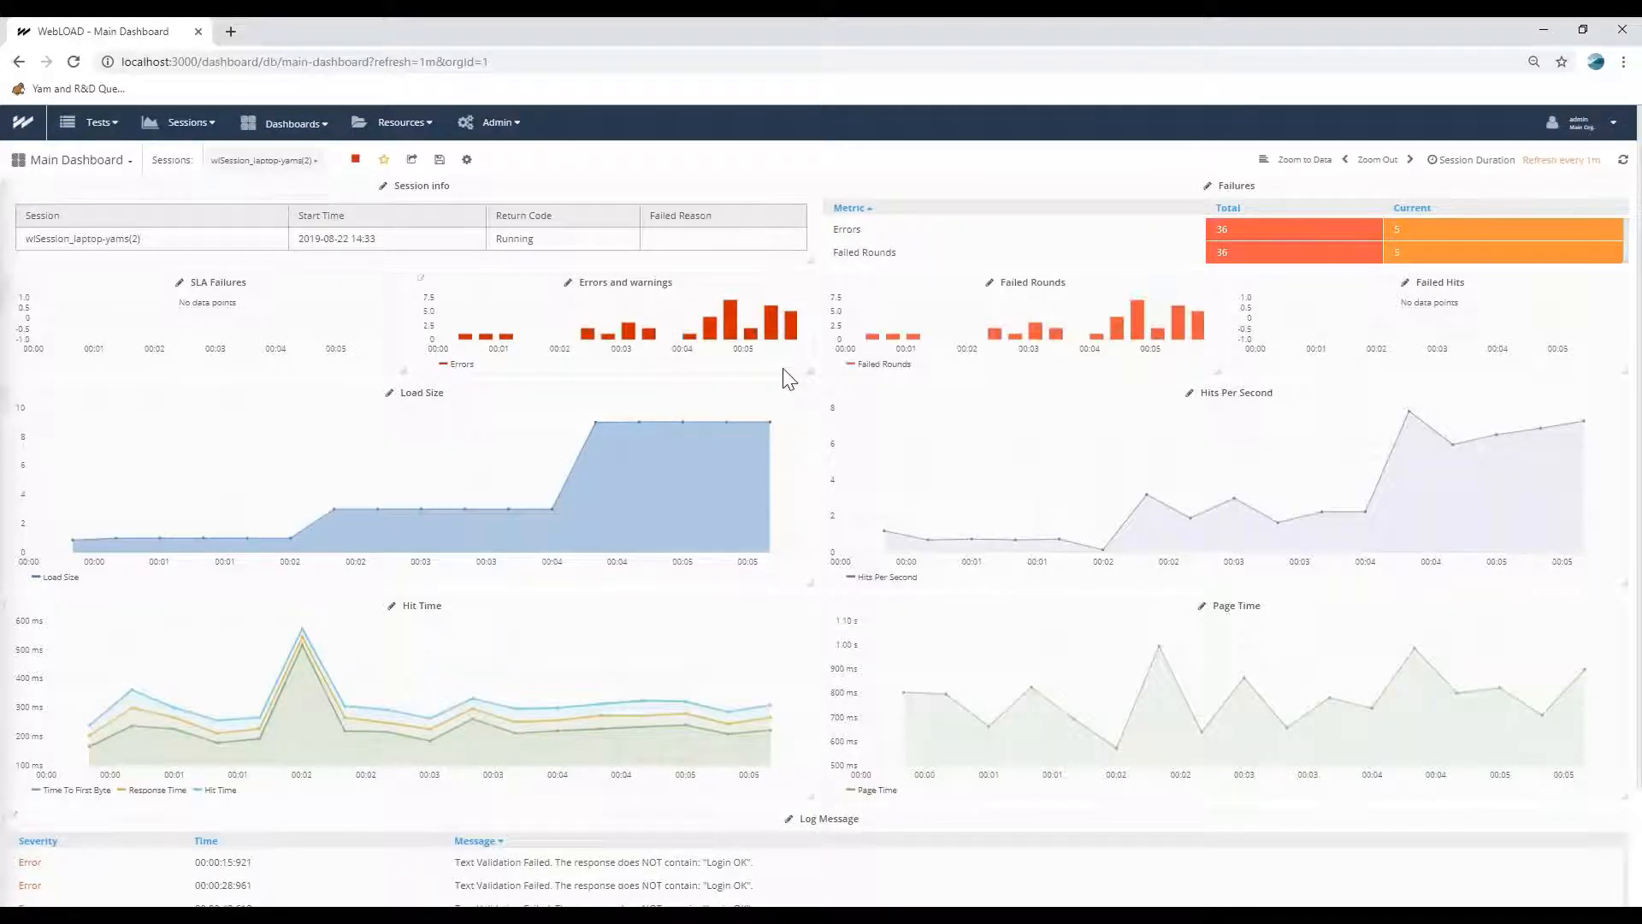
Create a new dashboard with a graph panel and open that panel for editing.
{"action": "left_click", "coordinate": [288, 129]}
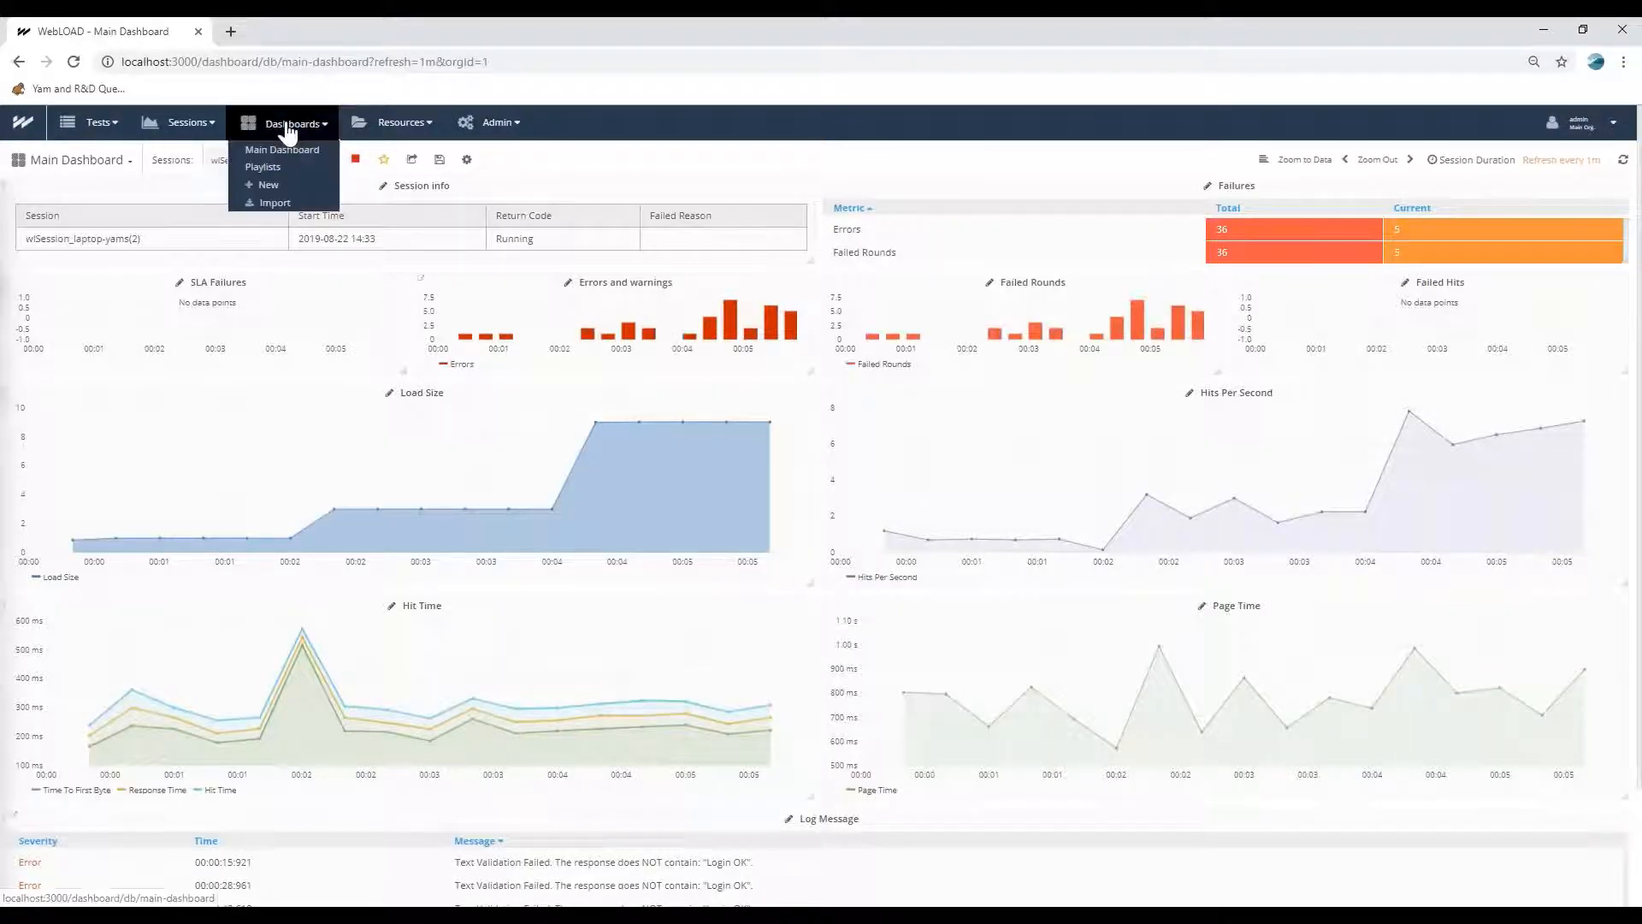
{"action": "left_click", "coordinate": [269, 185]}
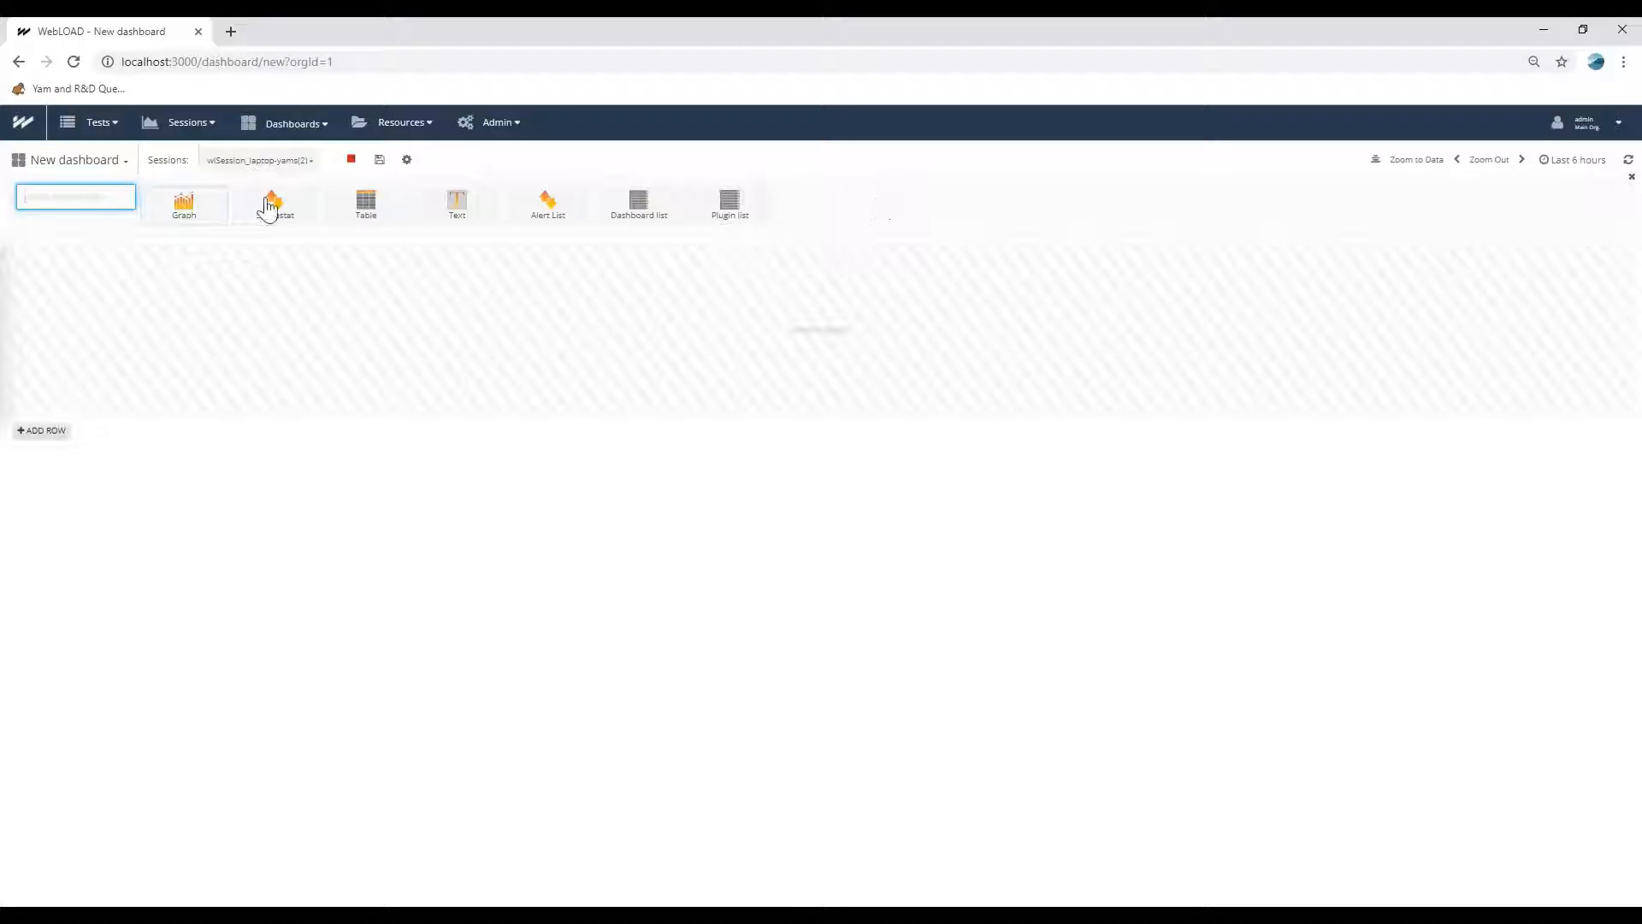
{"action": "left_click", "coordinate": [193, 224]}
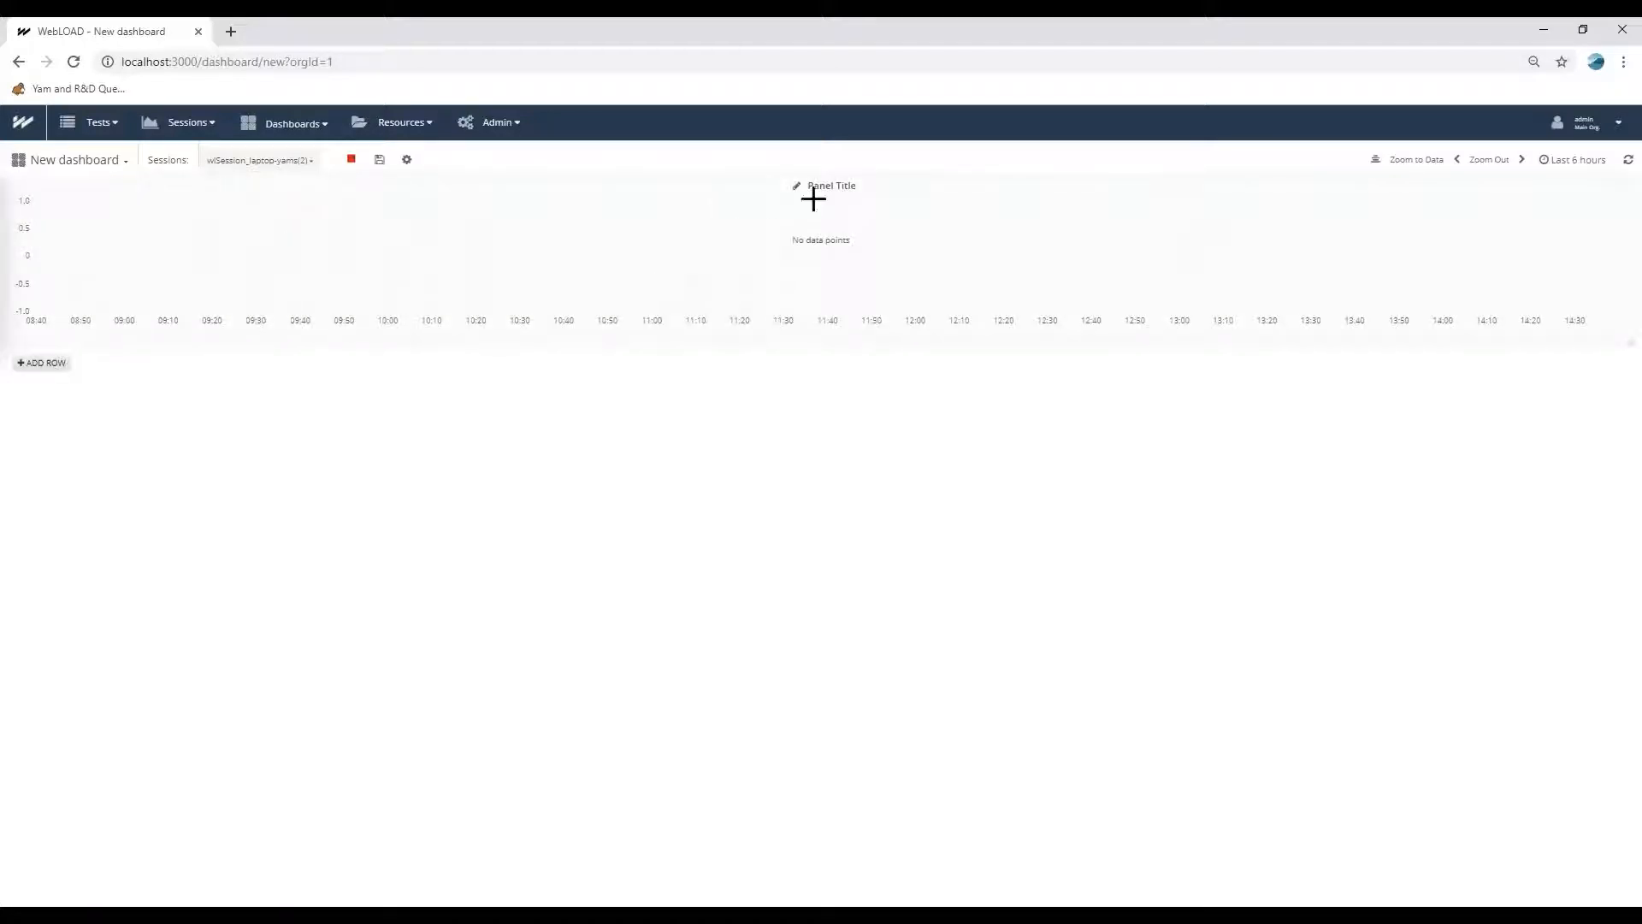
{"action": "left_click", "coordinate": [828, 192]}
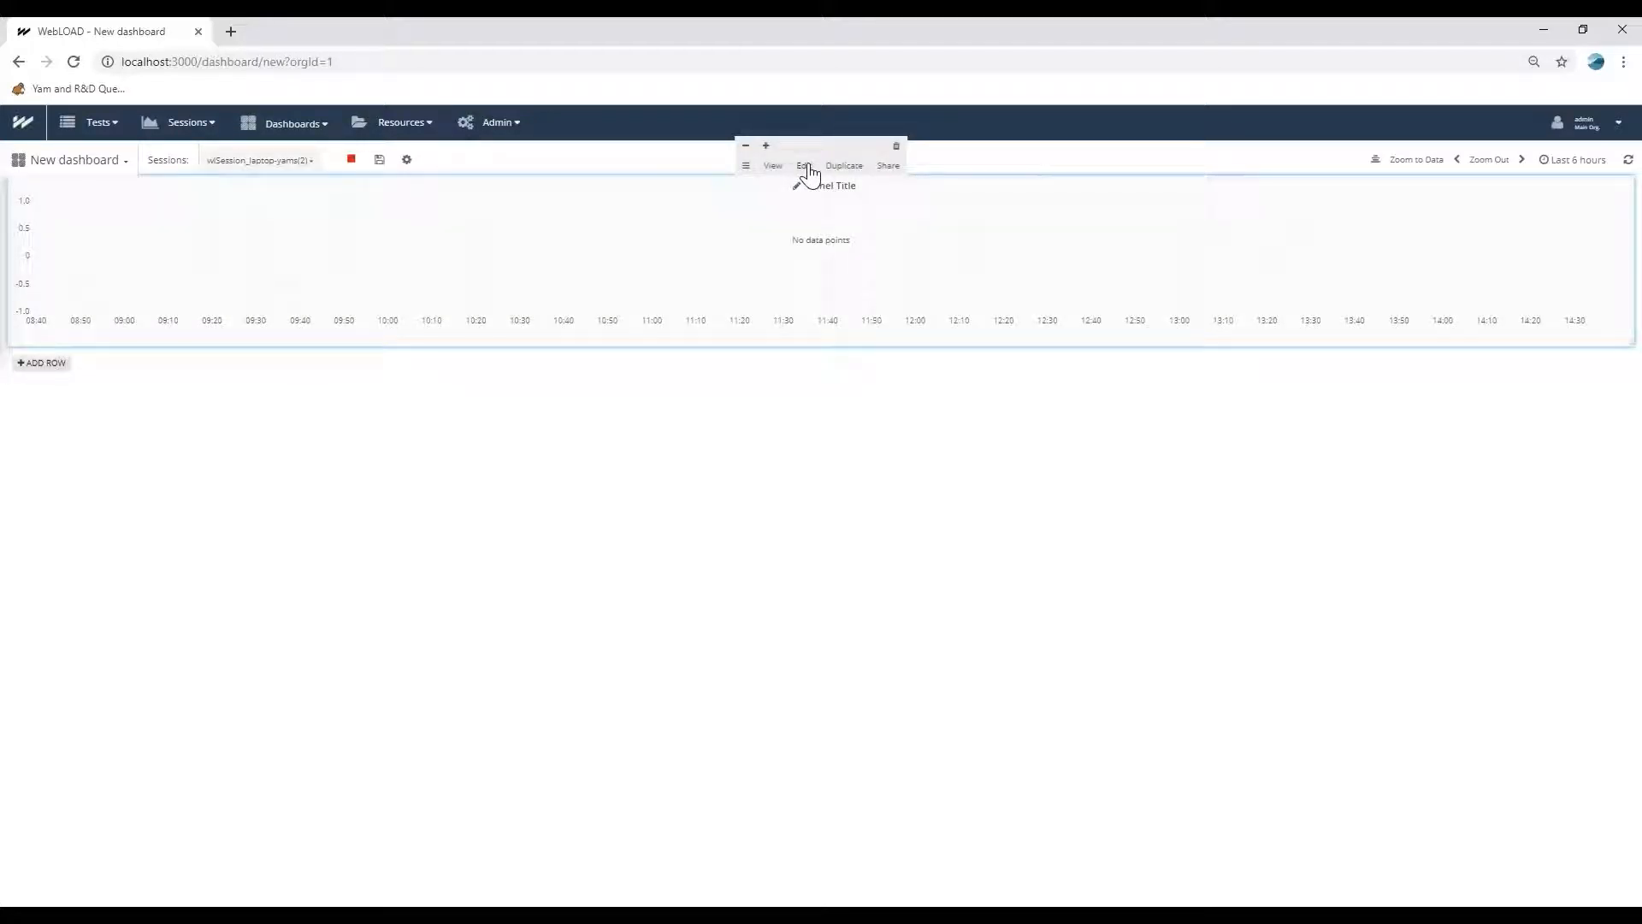
{"action": "left_click", "coordinate": [804, 168]}
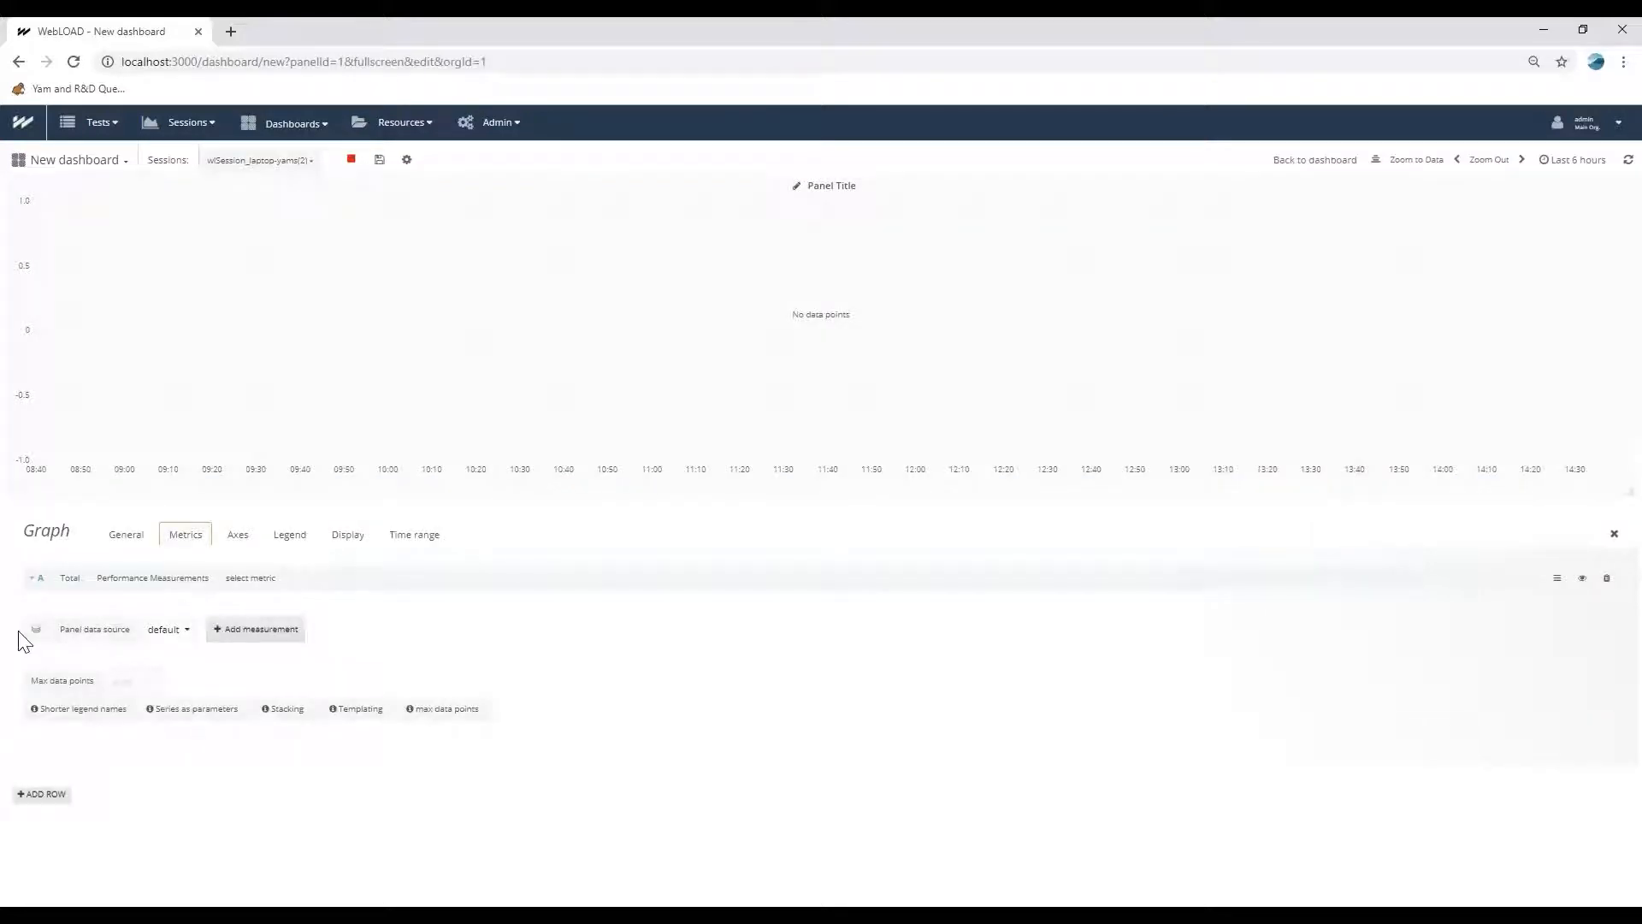
Set the panel's data source to my-cloudwatch and the metric region to us-west-2.
{"action": "left_click", "coordinate": [164, 630]}
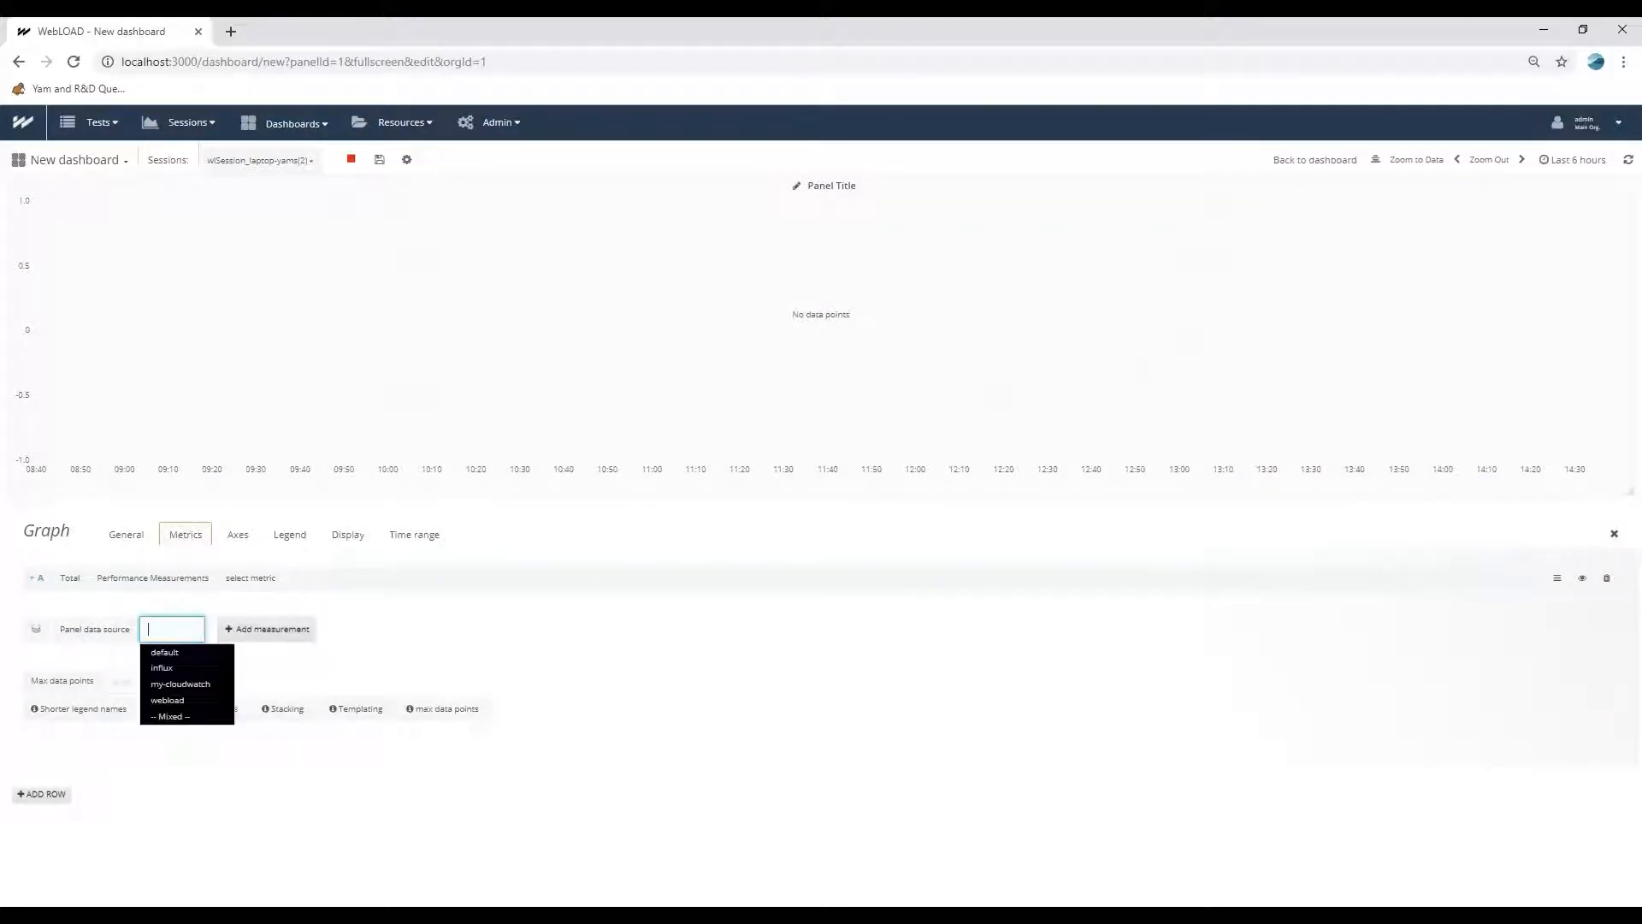
{"action": "double_click", "coordinate": [192, 685]}
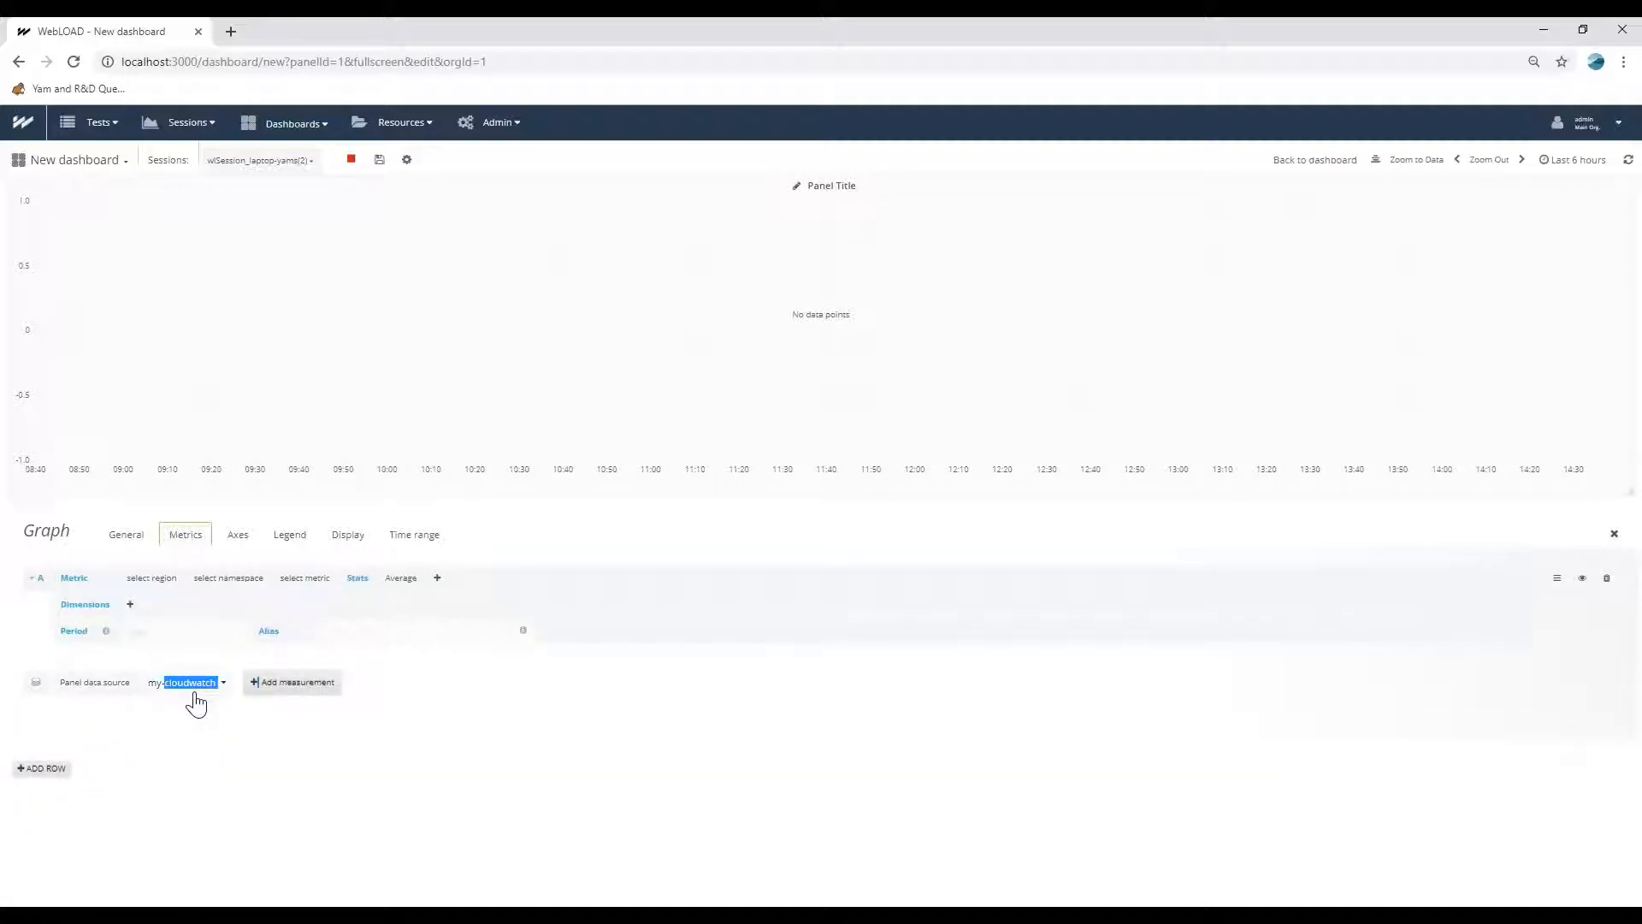
{"action": "left_click", "coordinate": [150, 579]}
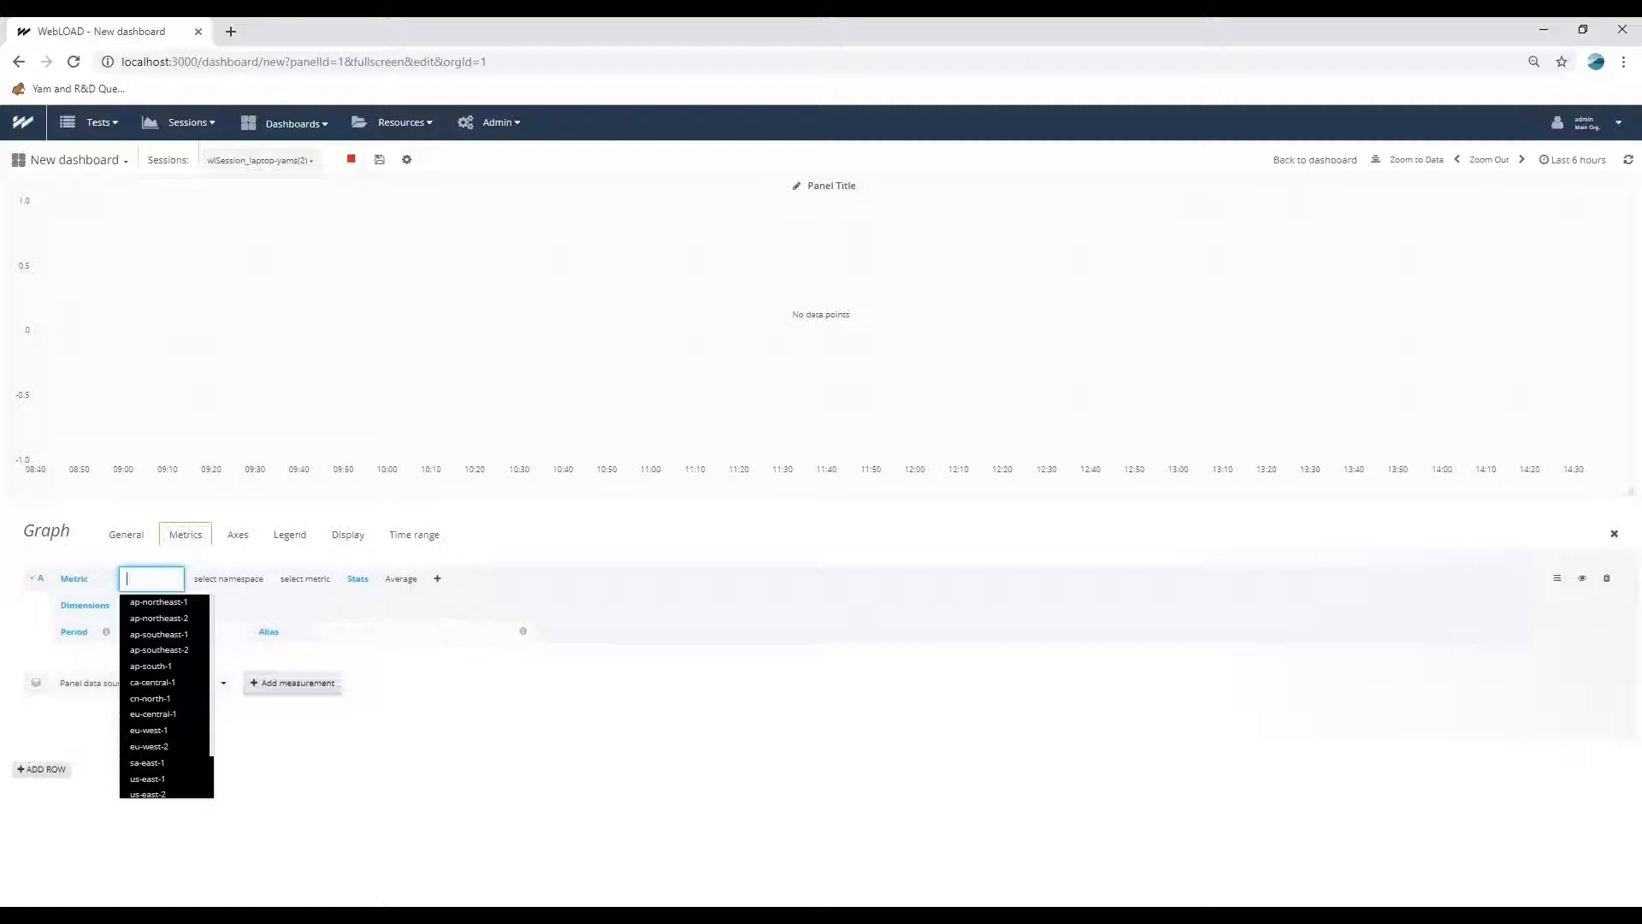
{"action": "scroll", "coordinate": [165, 633], "scroll_direction": "down", "scroll_amount": 1}
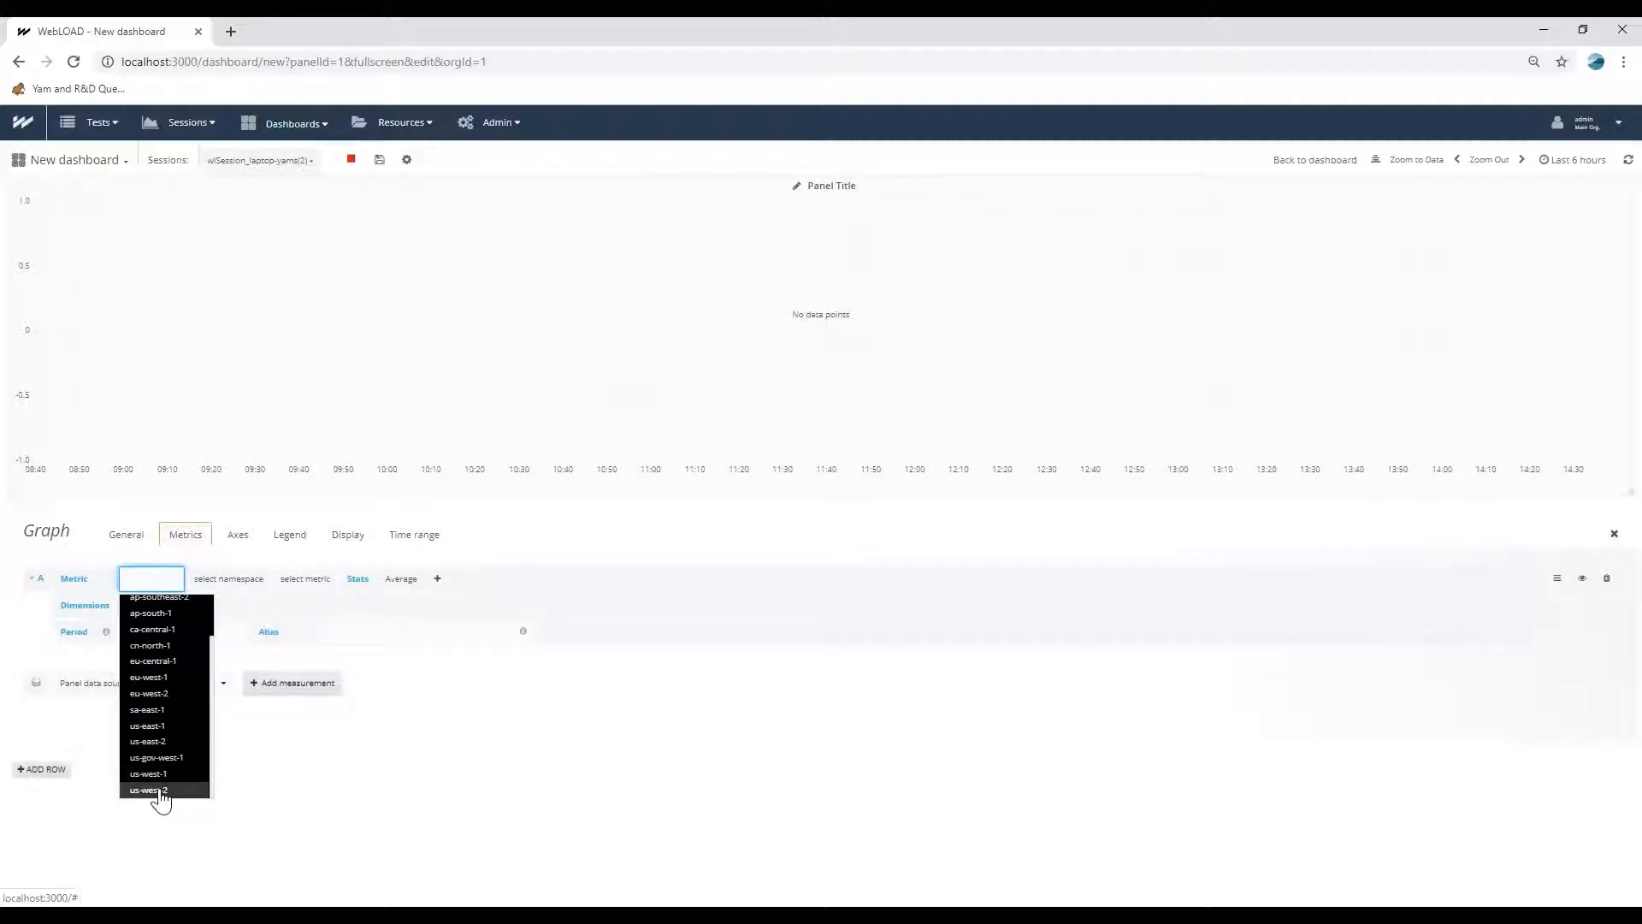
{"action": "left_click", "coordinate": [150, 789]}
Select the AWS/EC2 namespace and the CPUUtilization metric for the graph.
{"action": "left_click", "coordinate": [206, 581]}
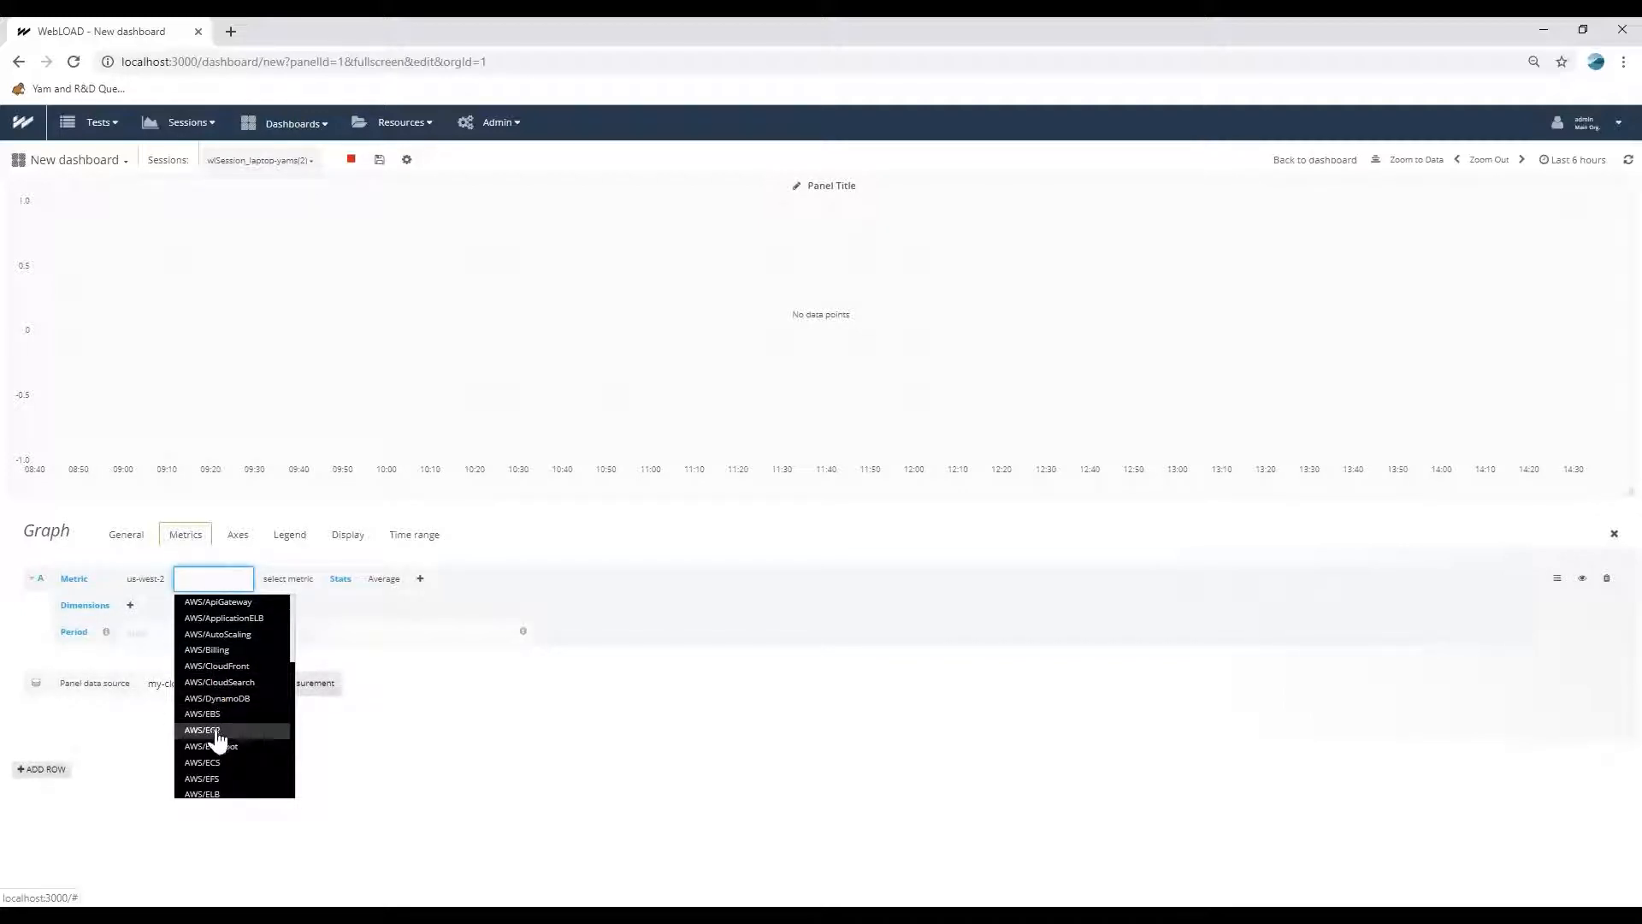
{"action": "scroll", "coordinate": [219, 734], "scroll_direction": "down", "scroll_amount": 3}
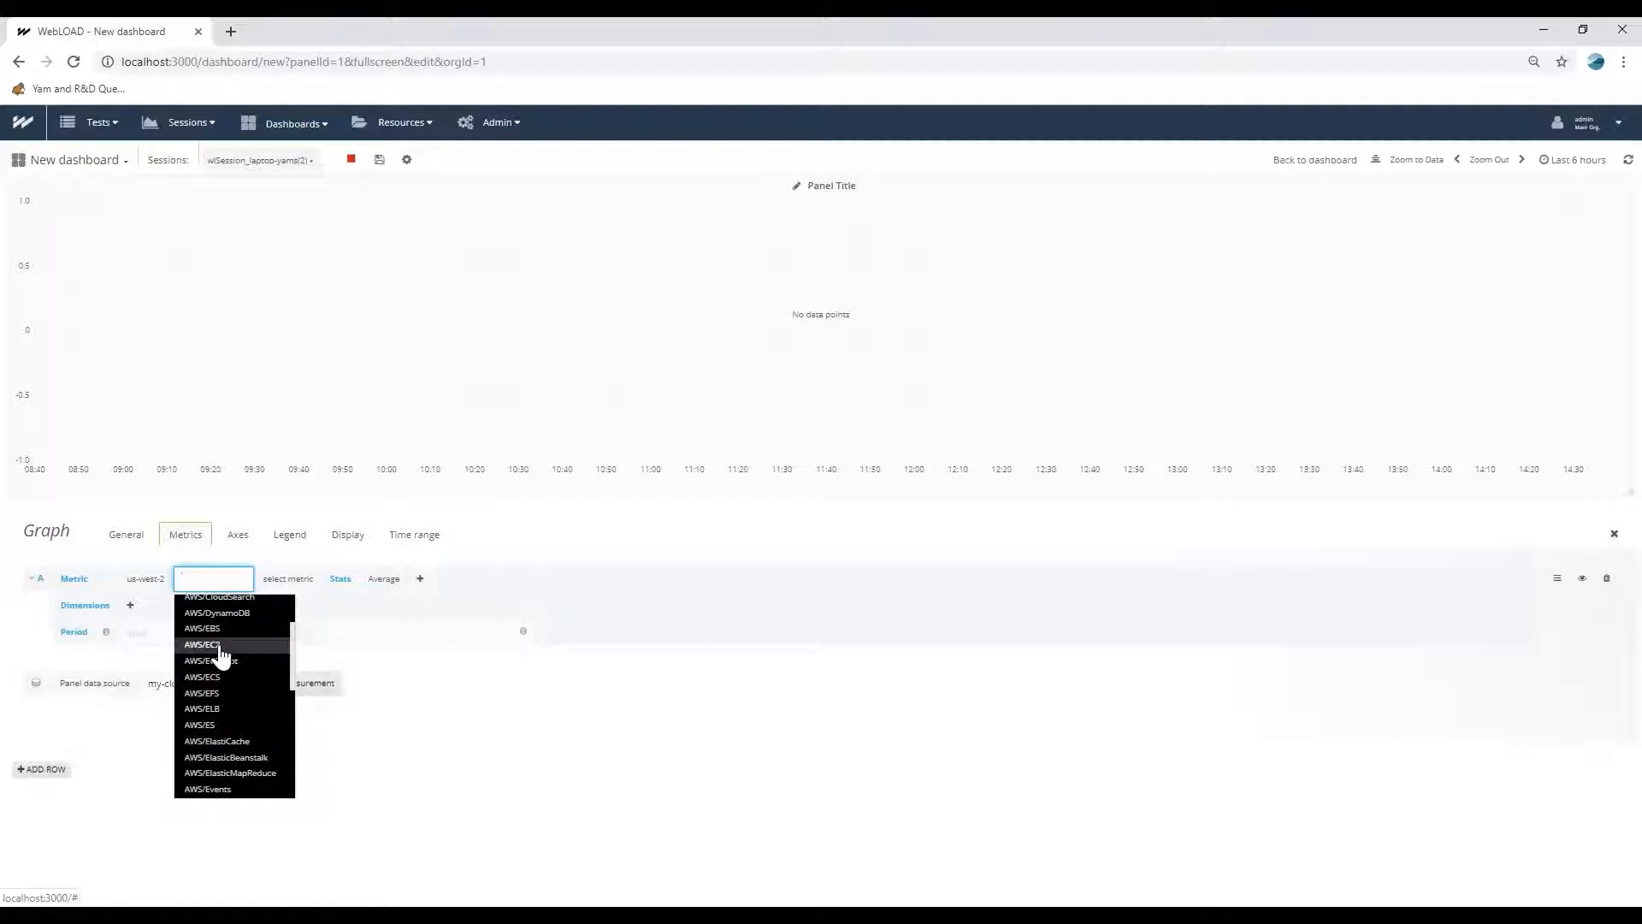
{"action": "left_click", "coordinate": [205, 645]}
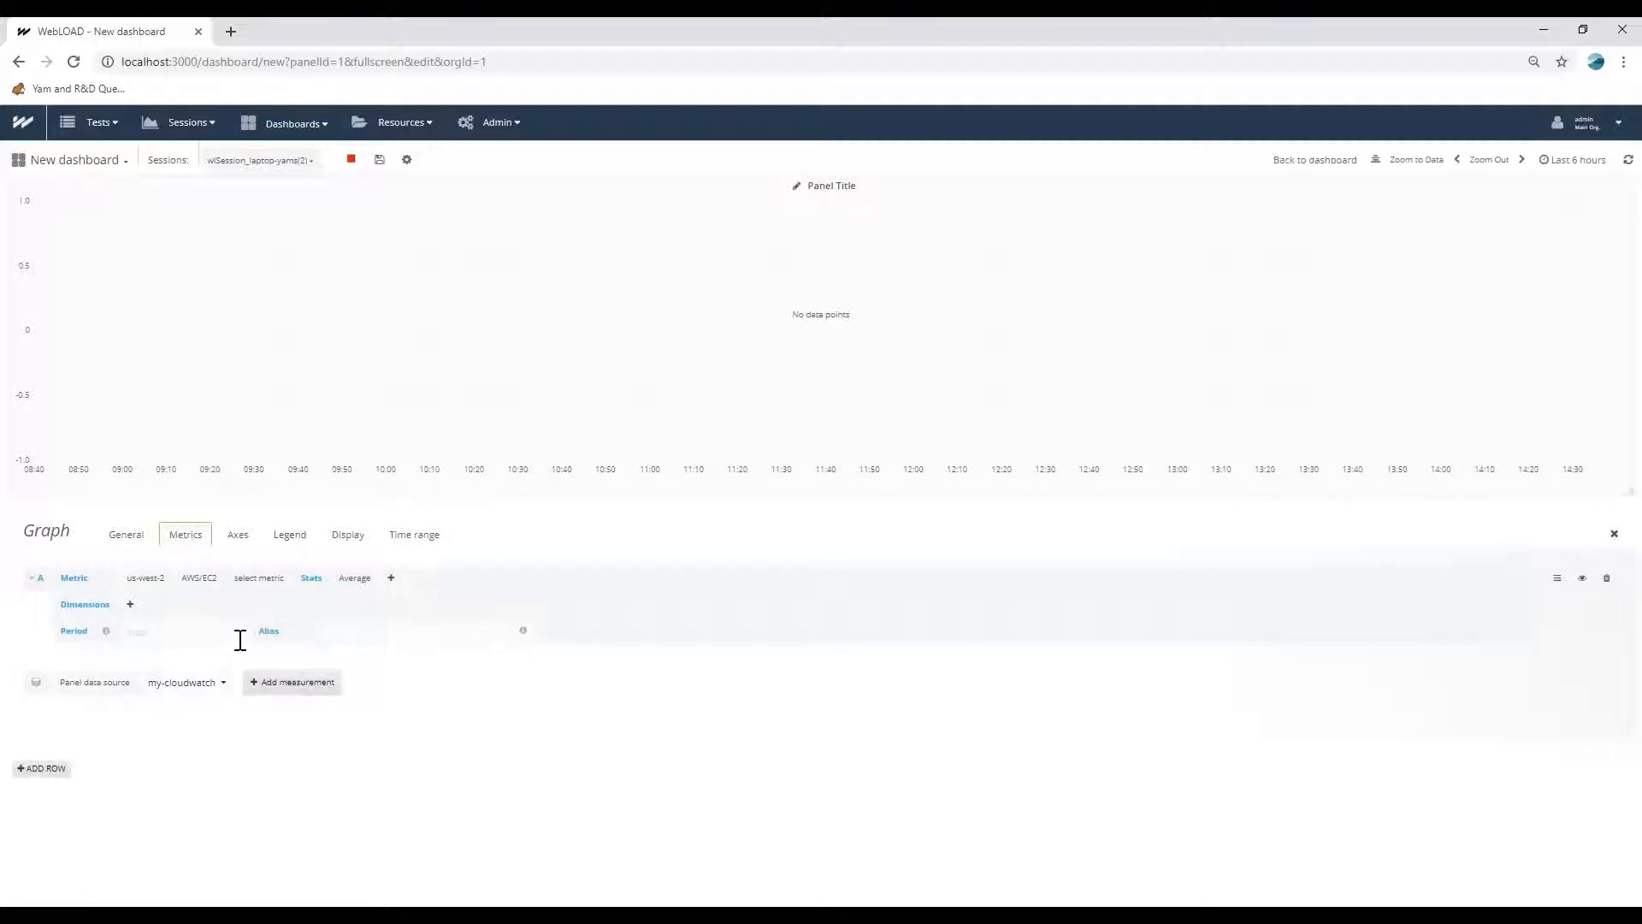
{"action": "left_click", "coordinate": [260, 583]}
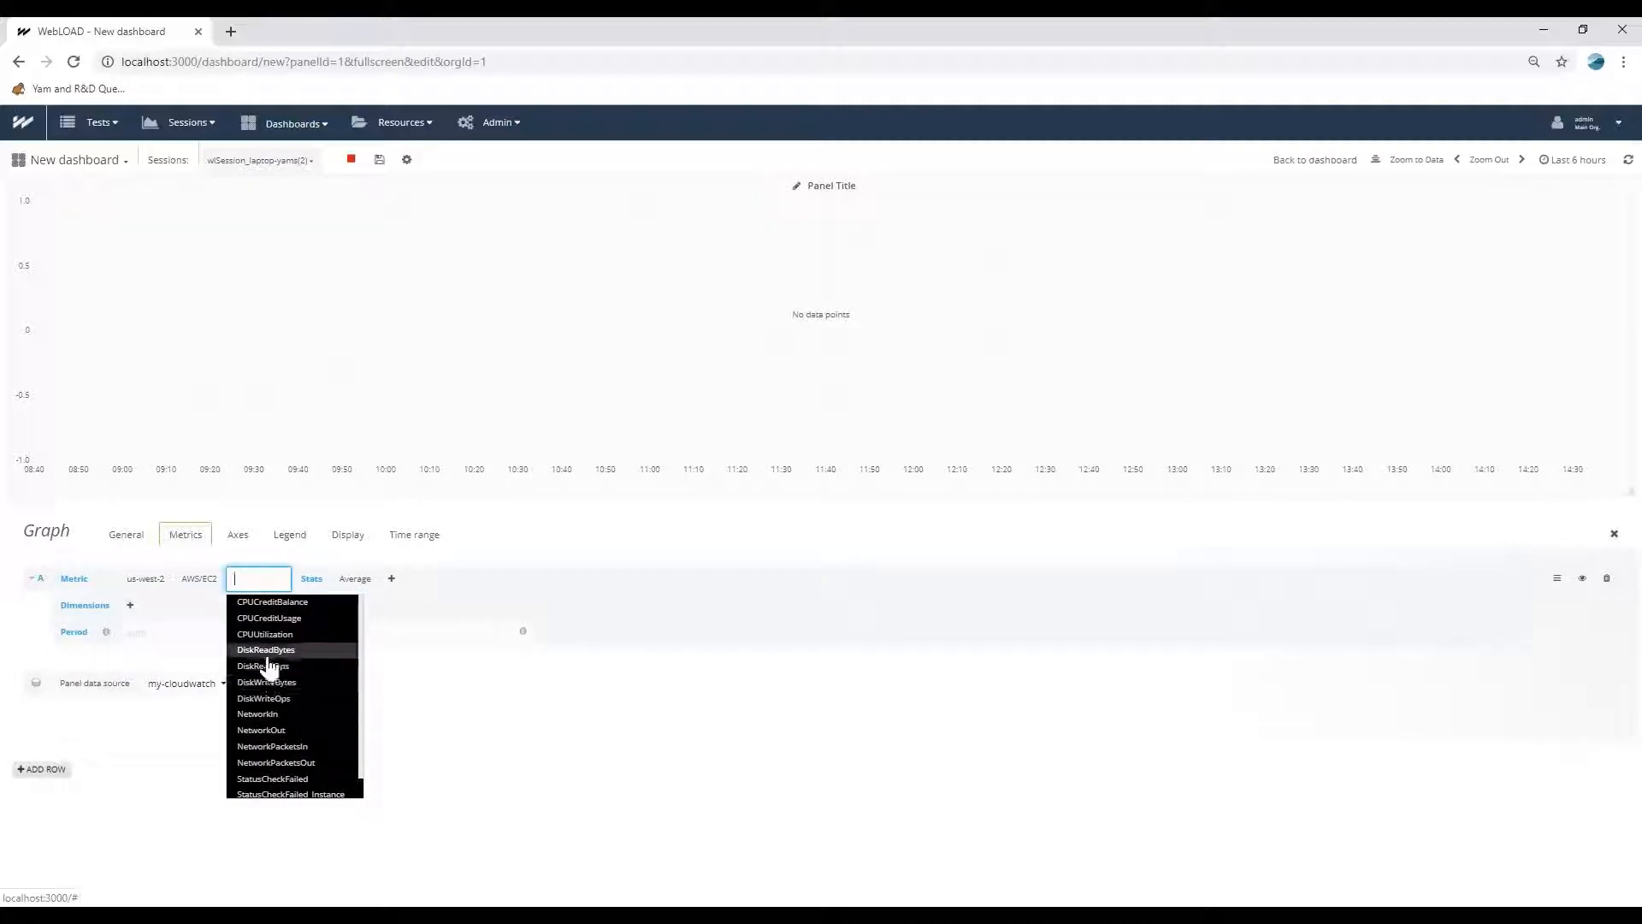
{"action": "left_click", "coordinate": [269, 637]}
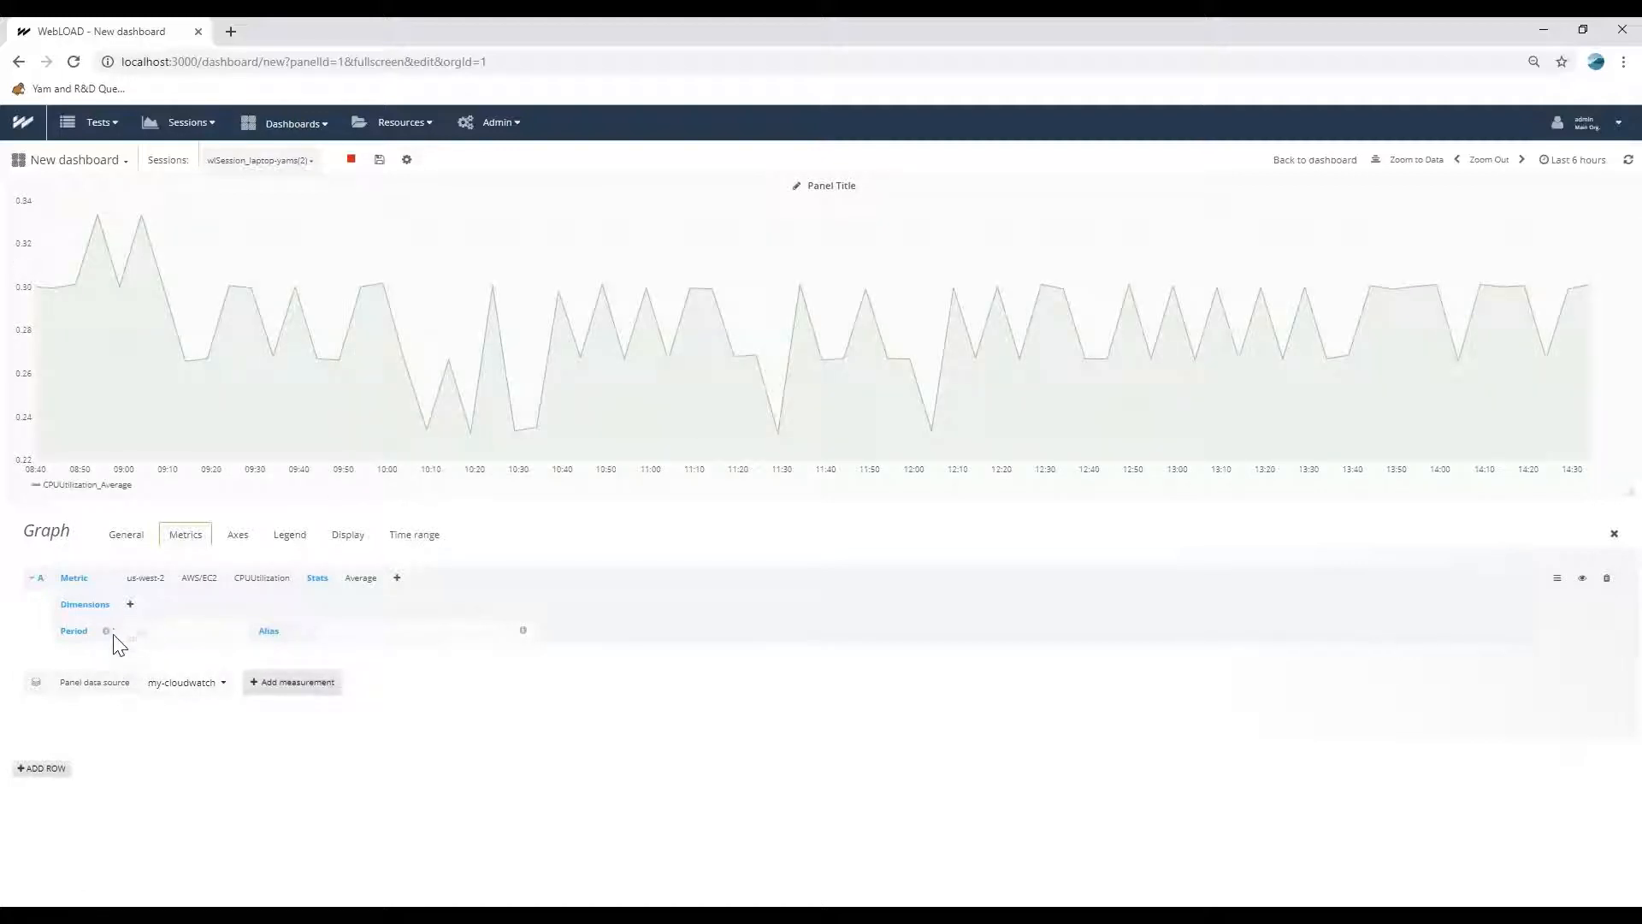
Filter the CPUUtilization metric by the InstanceId dimension with value i-094bb962222ecfd3d and return to the dashboard.
{"action": "left_click", "coordinate": [130, 604]}
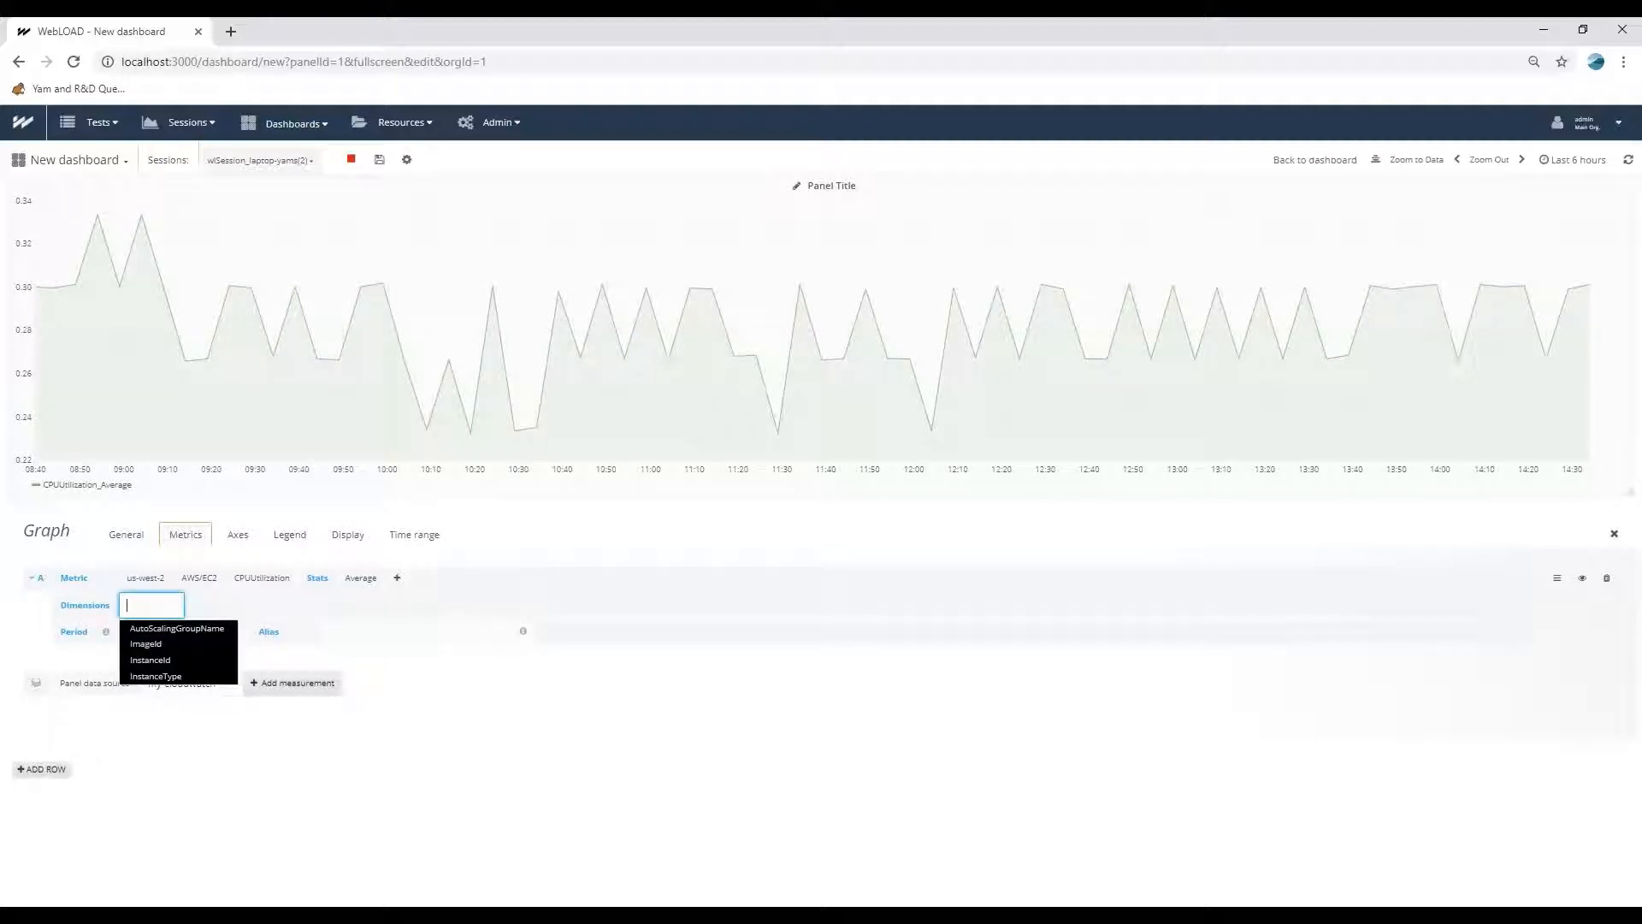
{"action": "left_click", "coordinate": [145, 660]}
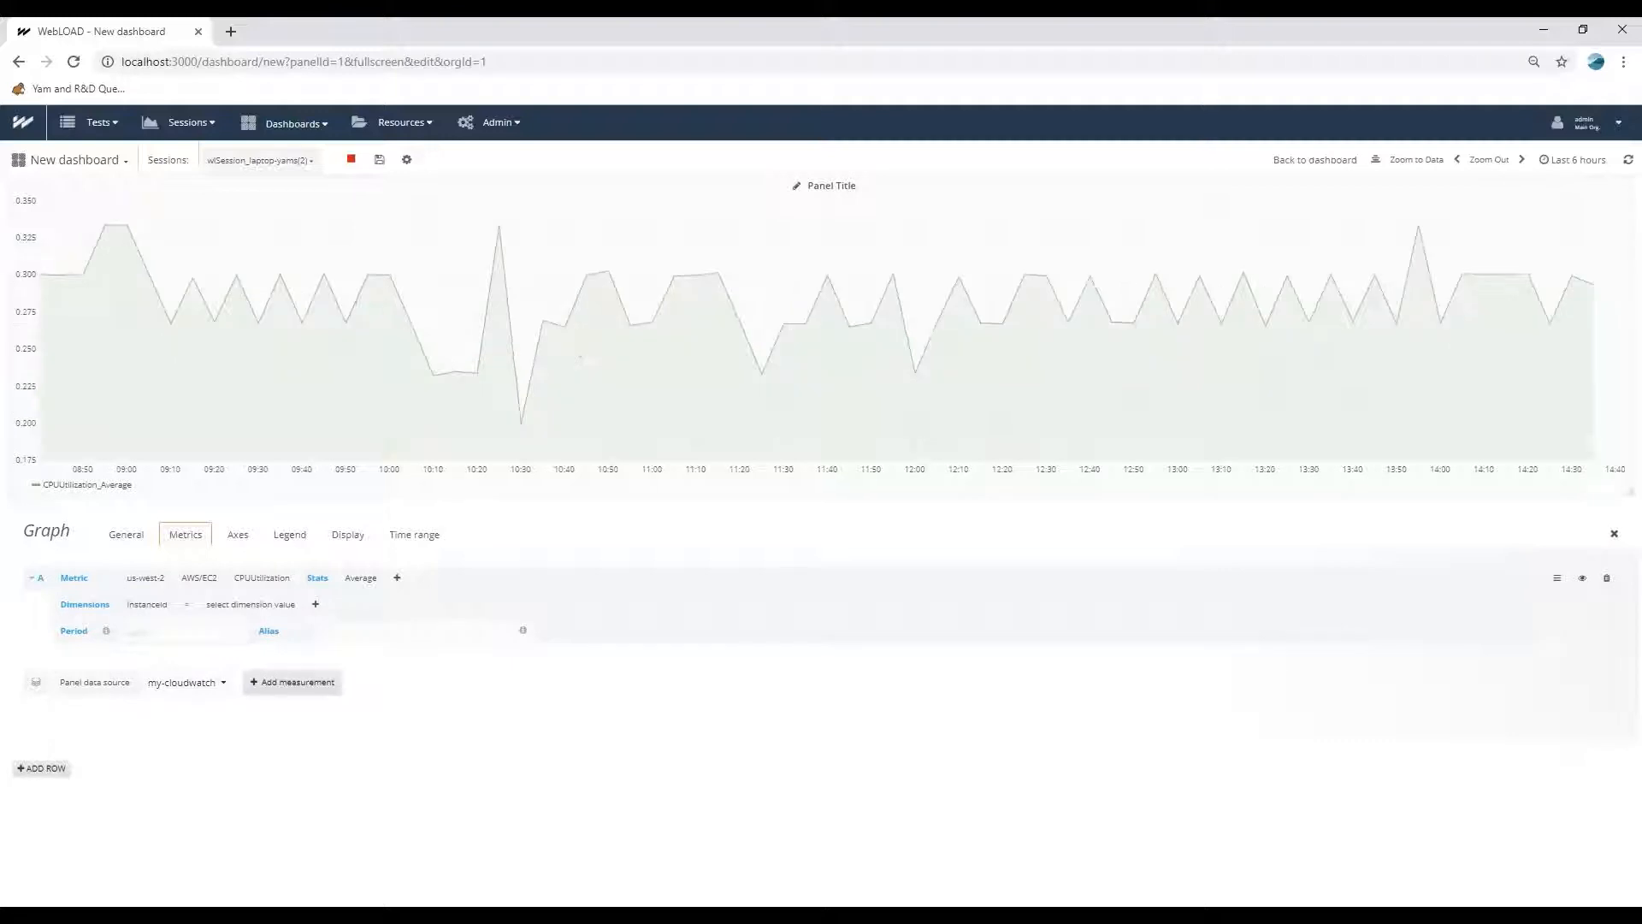
{"action": "left_click", "coordinate": [250, 605]}
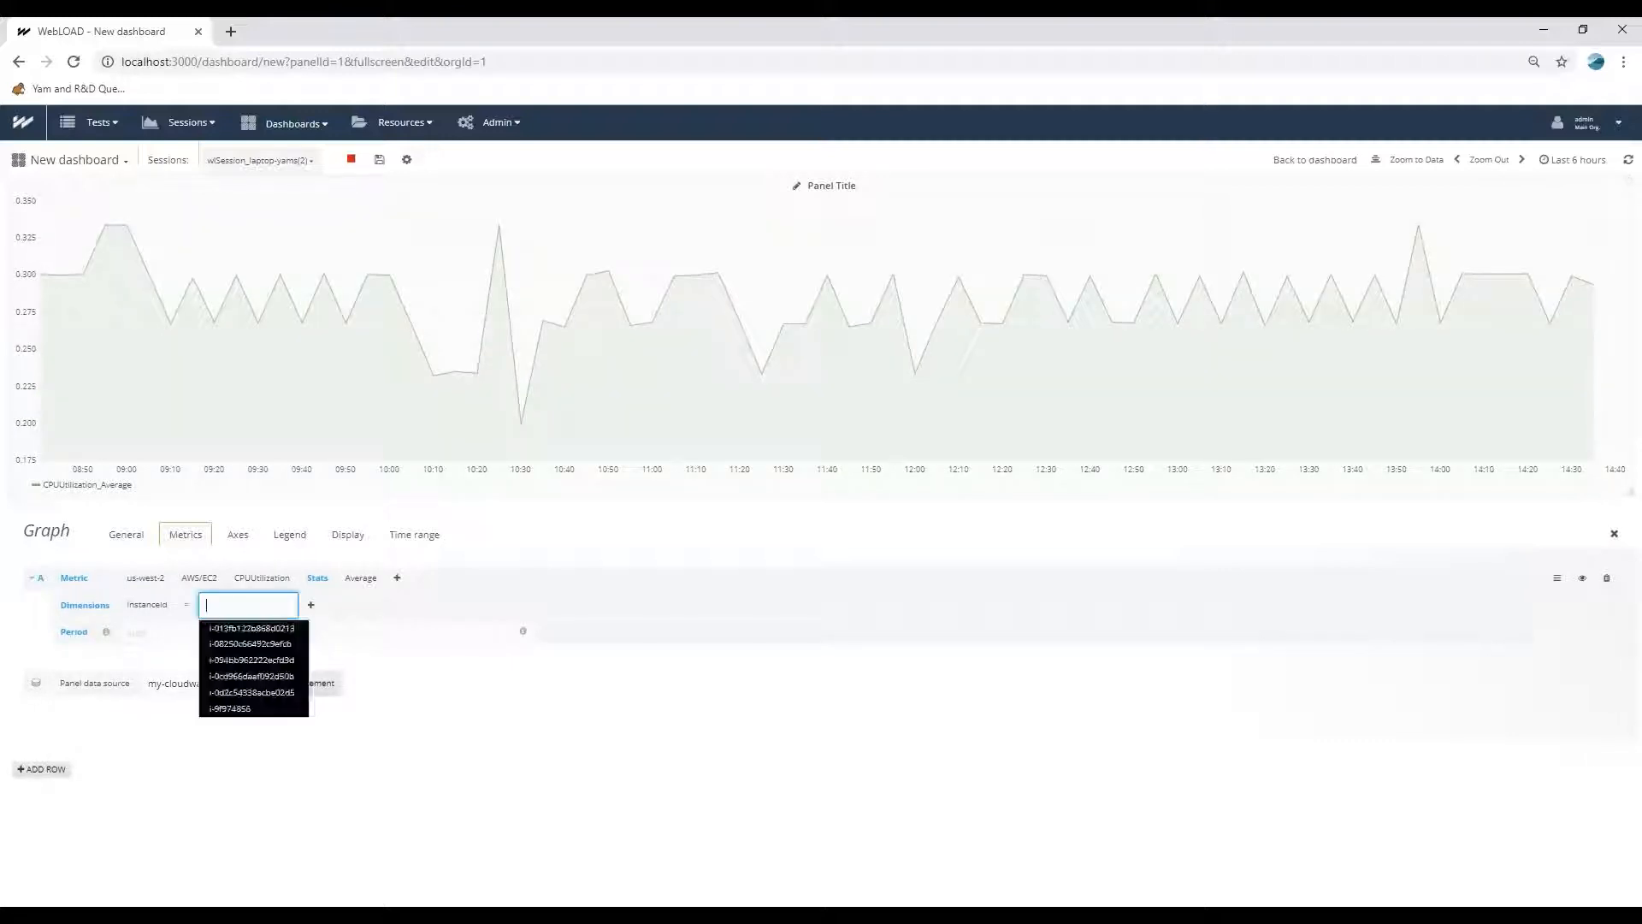
{"action": "left_click", "coordinate": [231, 667]}
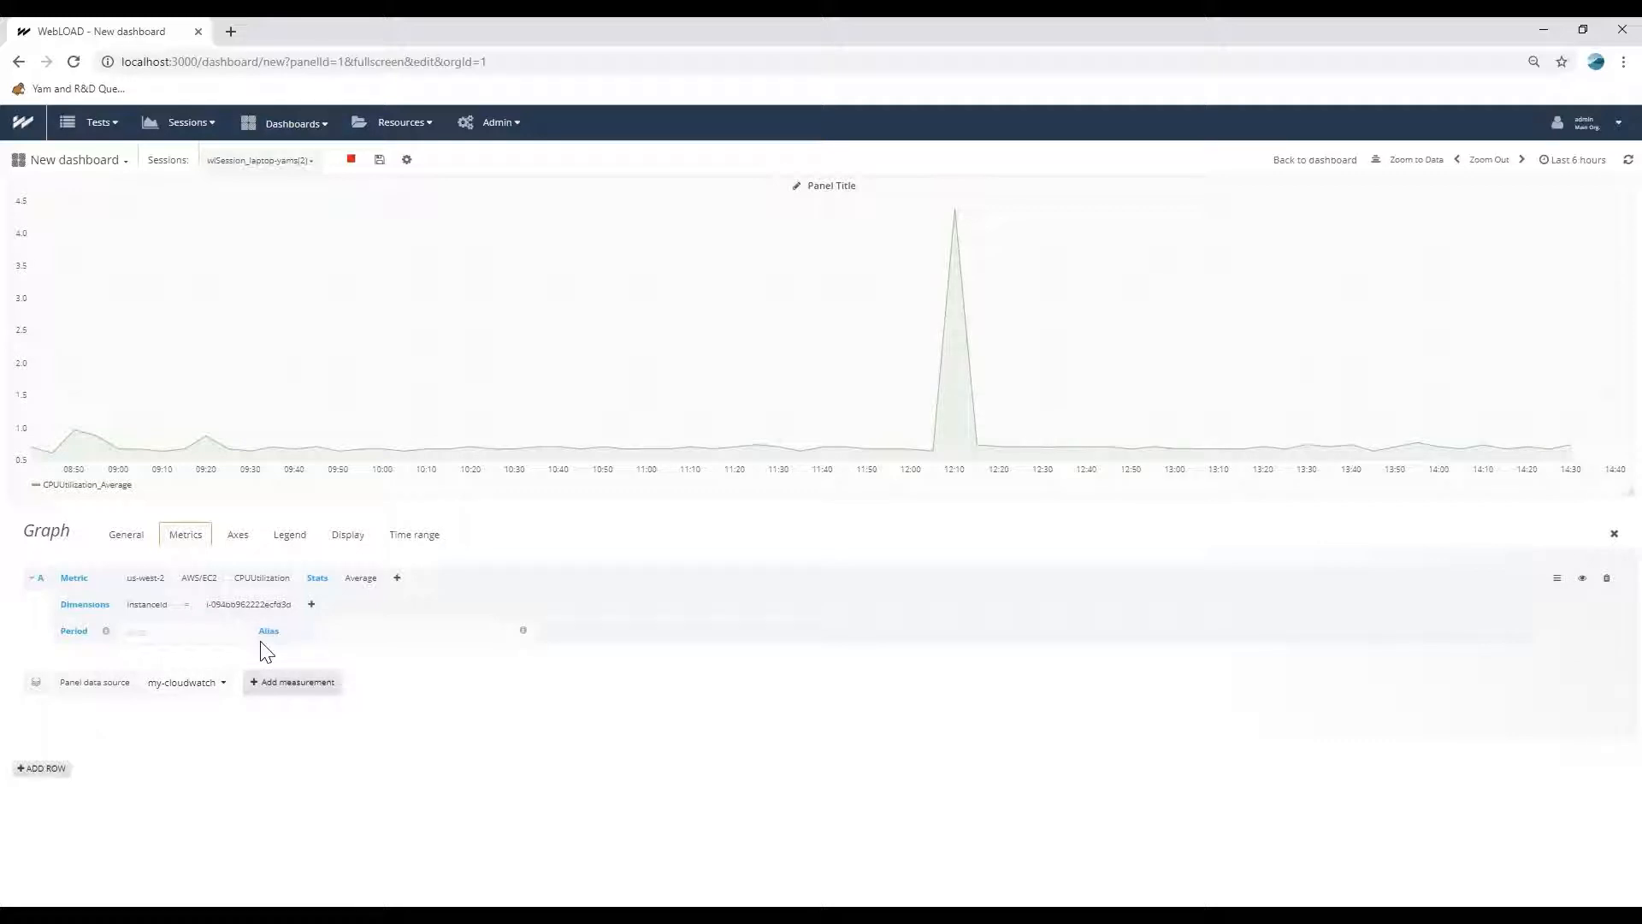
{"action": "left_click", "coordinate": [248, 605]}
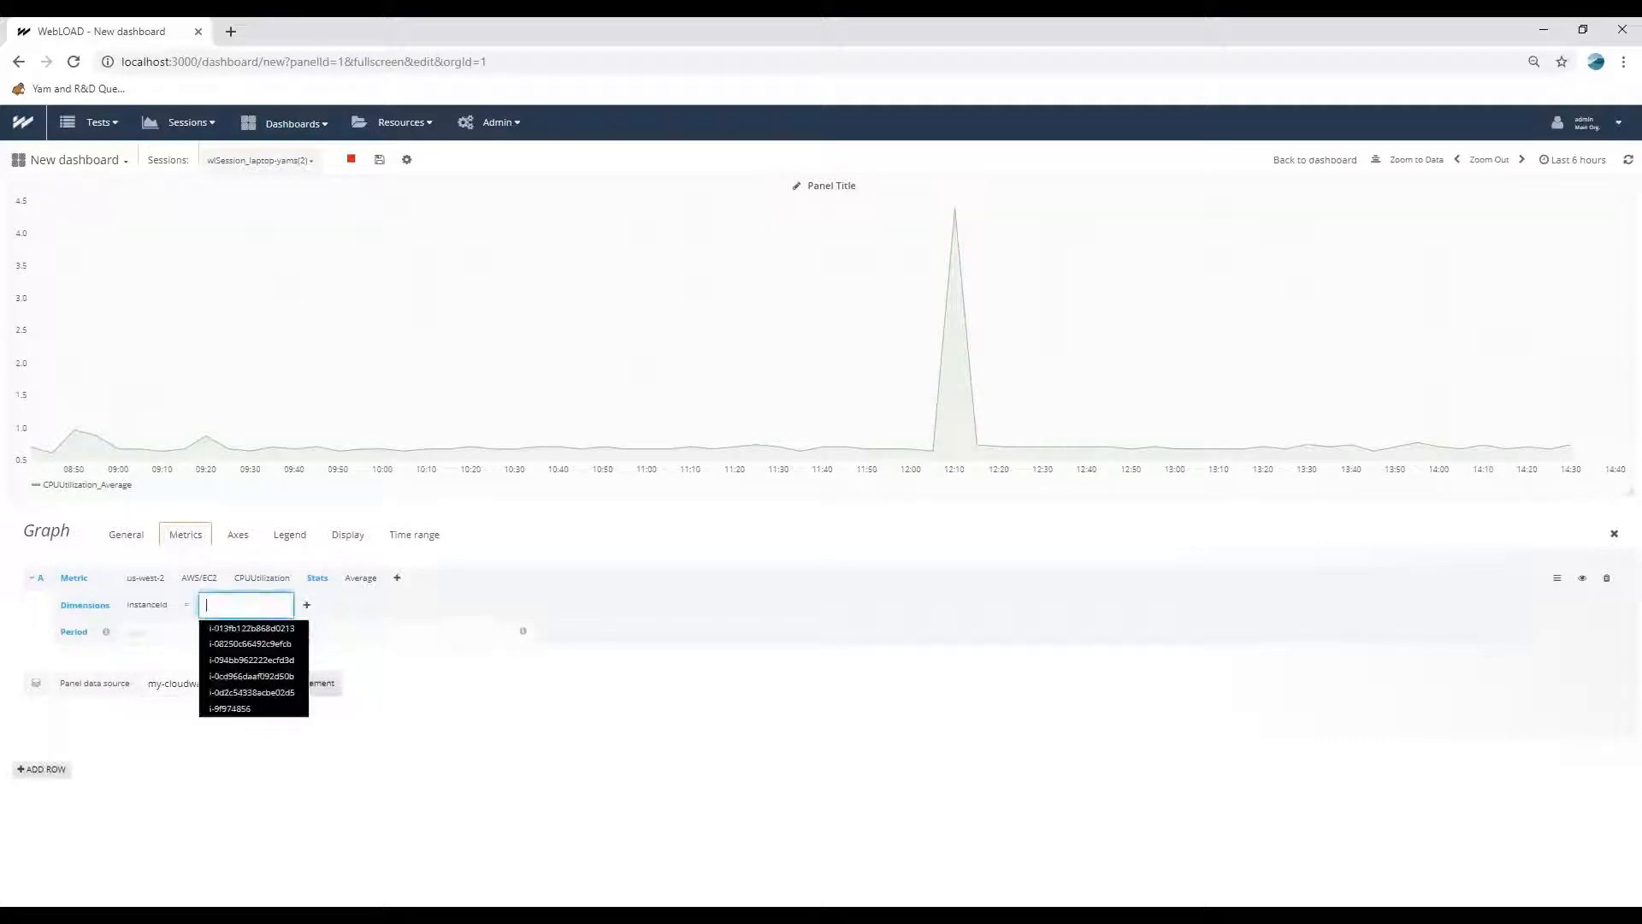
{"action": "left_click", "coordinate": [237, 661]}
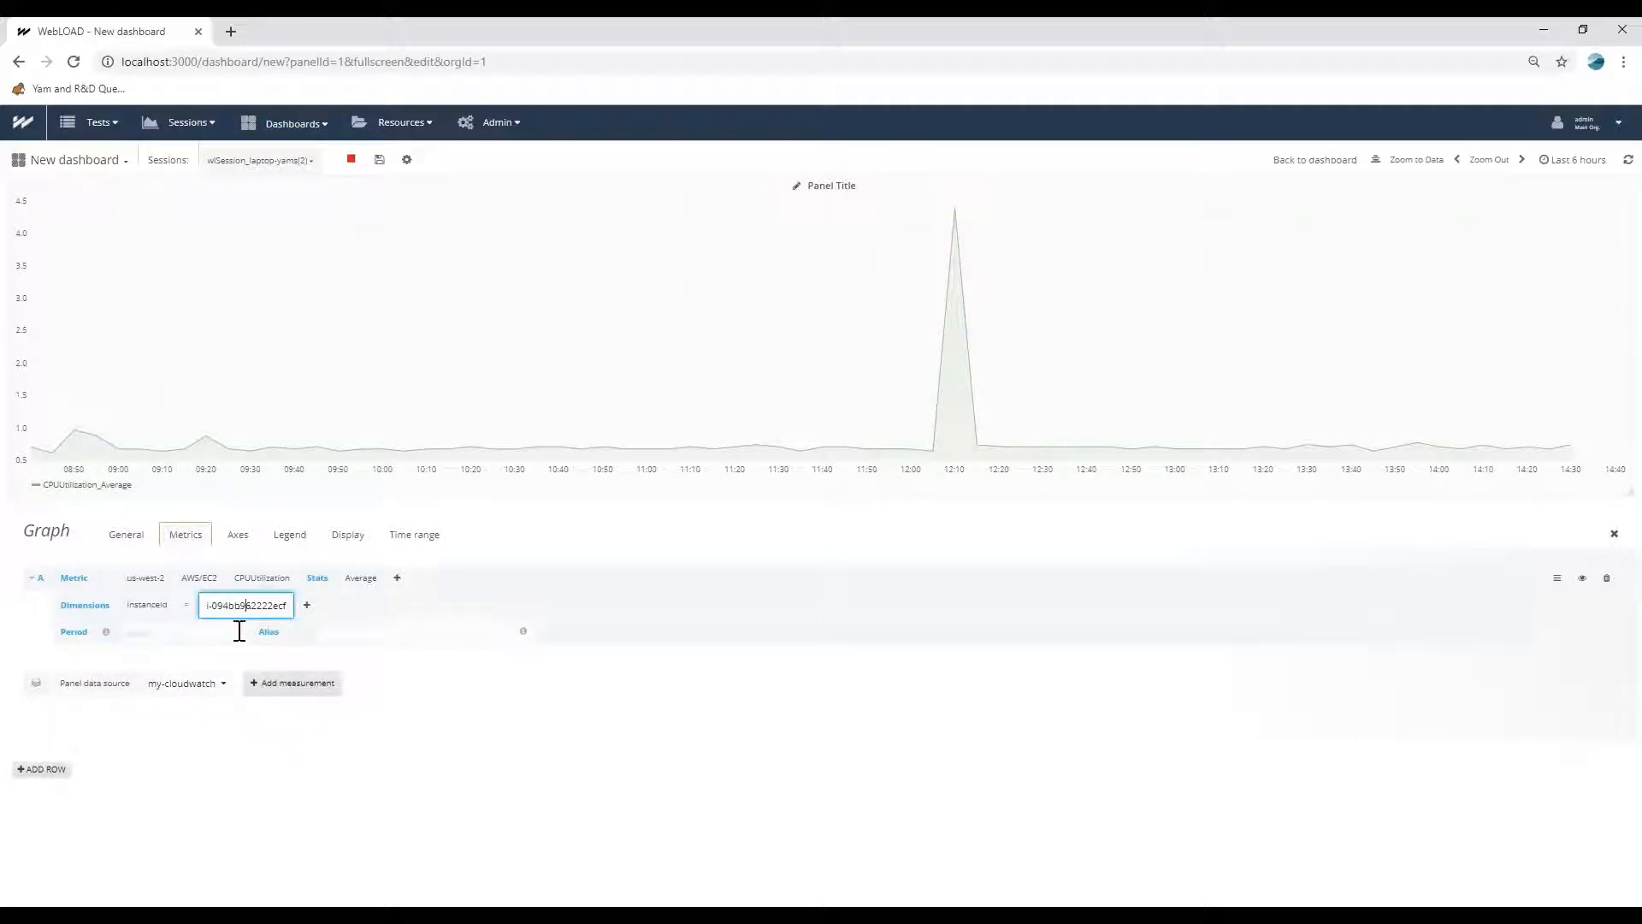
{"action": "left_click", "coordinate": [372, 669]}
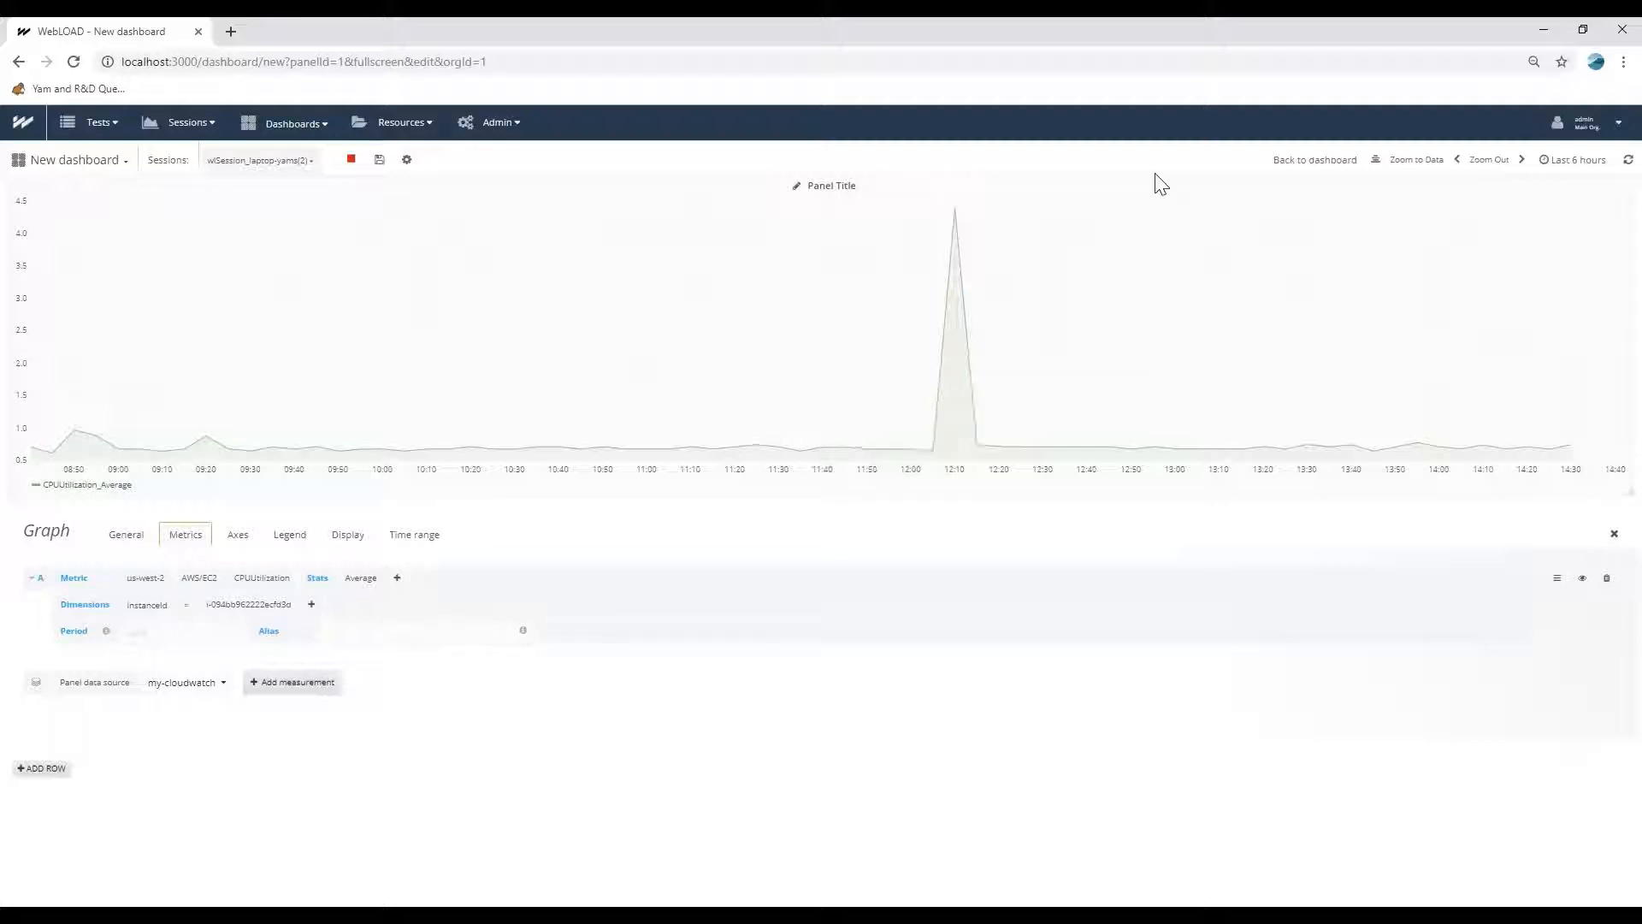
{"action": "left_click", "coordinate": [1306, 162]}
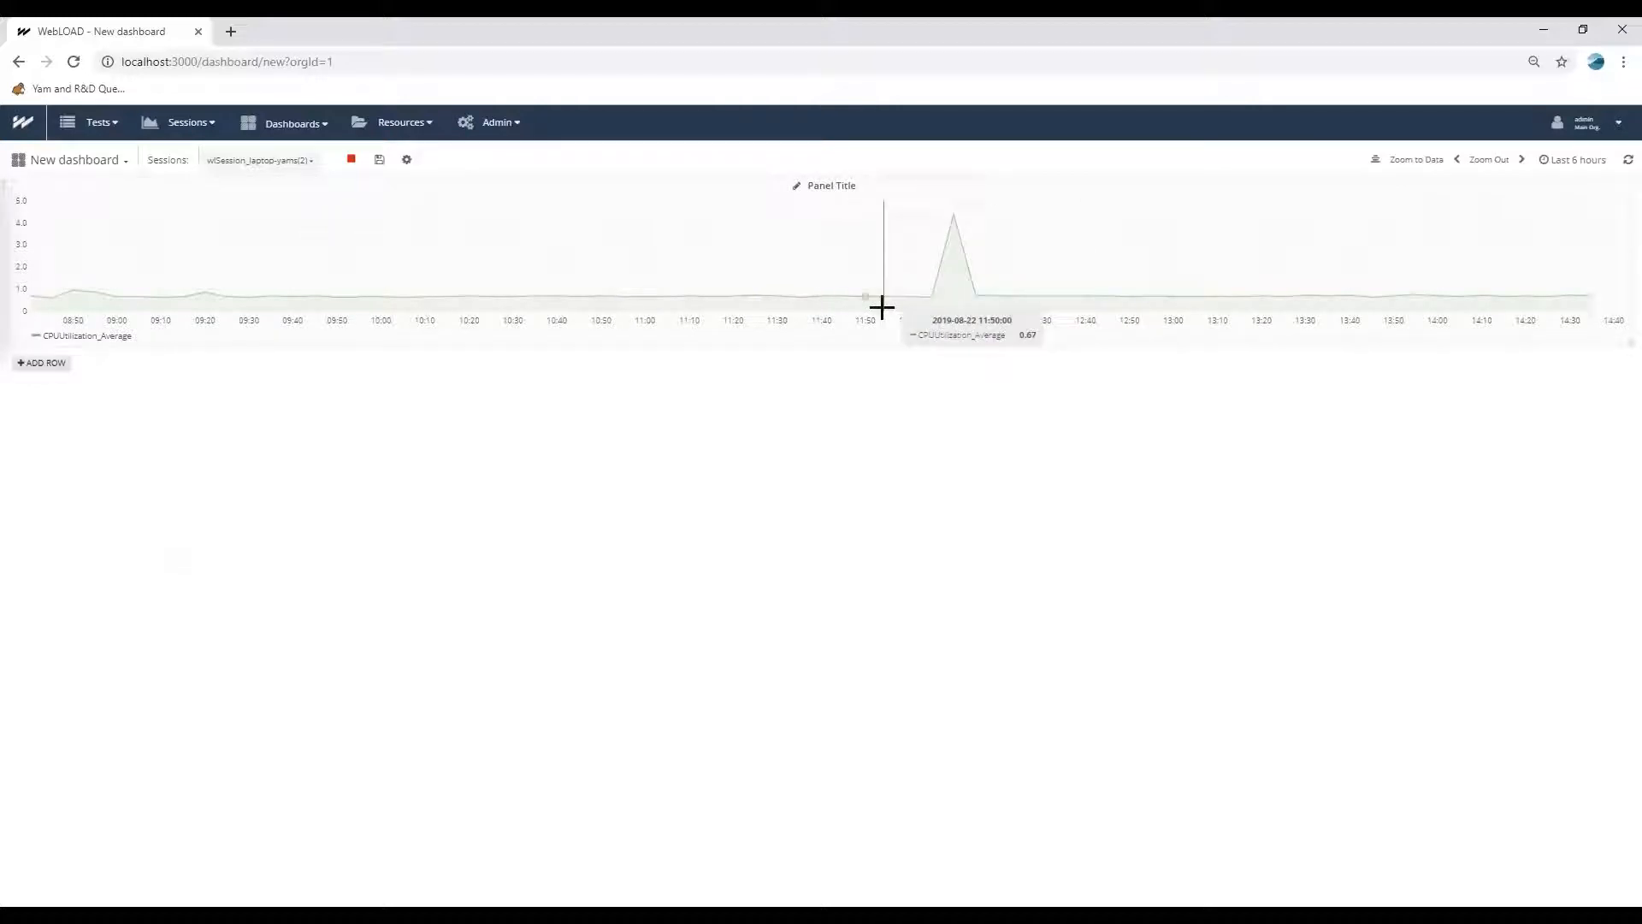
Add a second row with a graph panel below the CPU graph and open that panel for editing.
{"action": "left_click", "coordinate": [41, 362]}
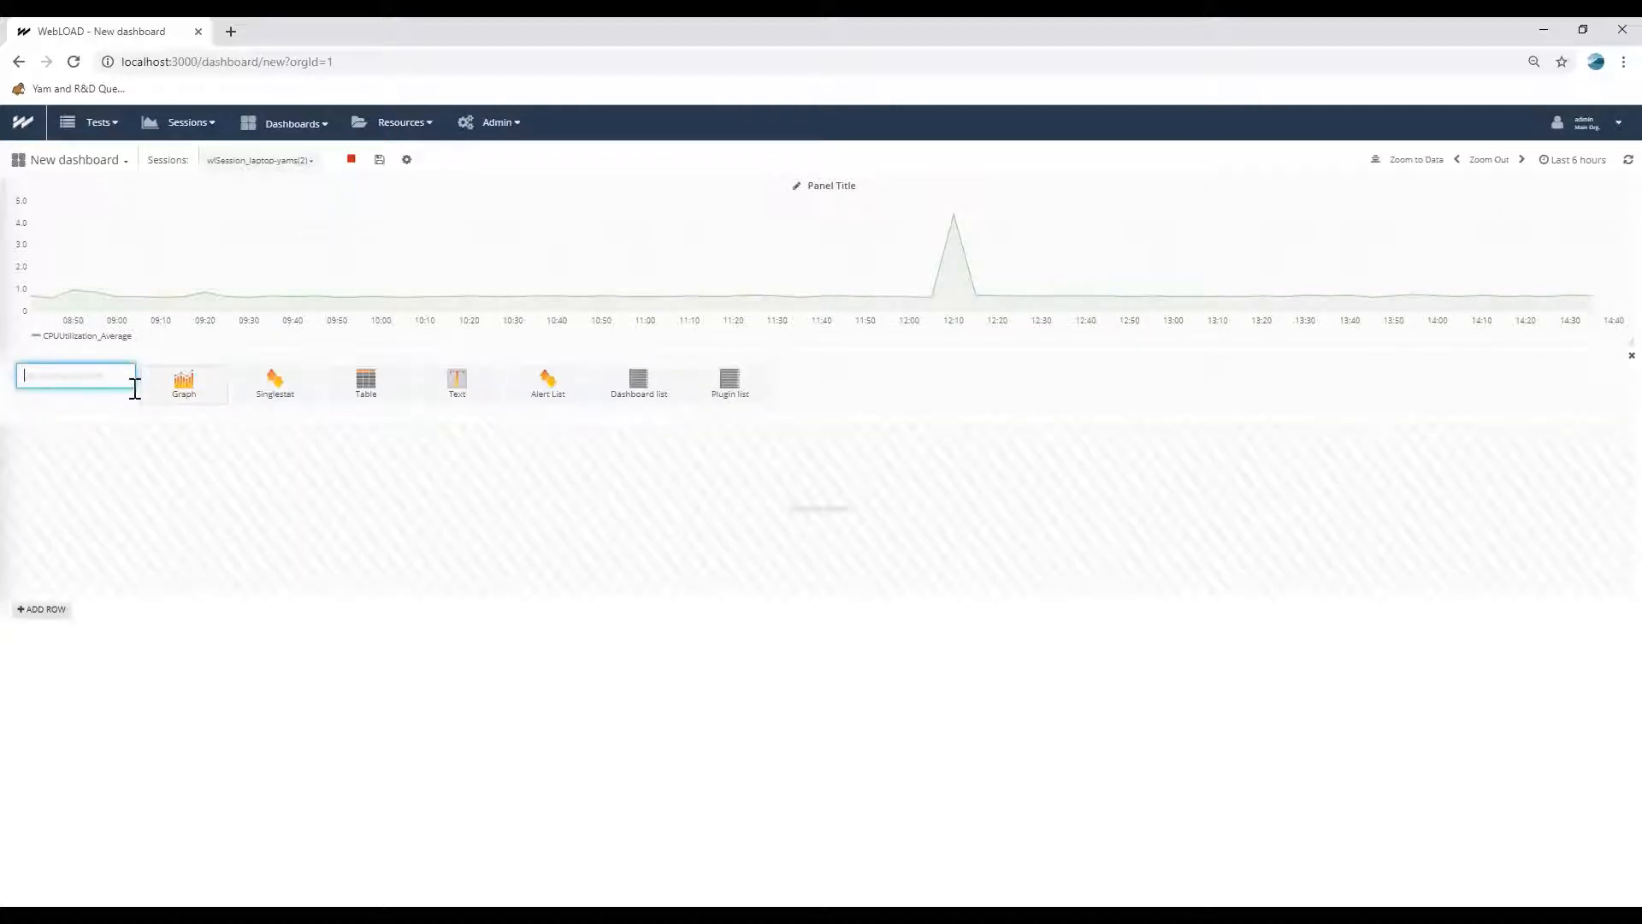
{"action": "left_click", "coordinate": [184, 385]}
{"action": "left_click", "coordinate": [819, 370]}
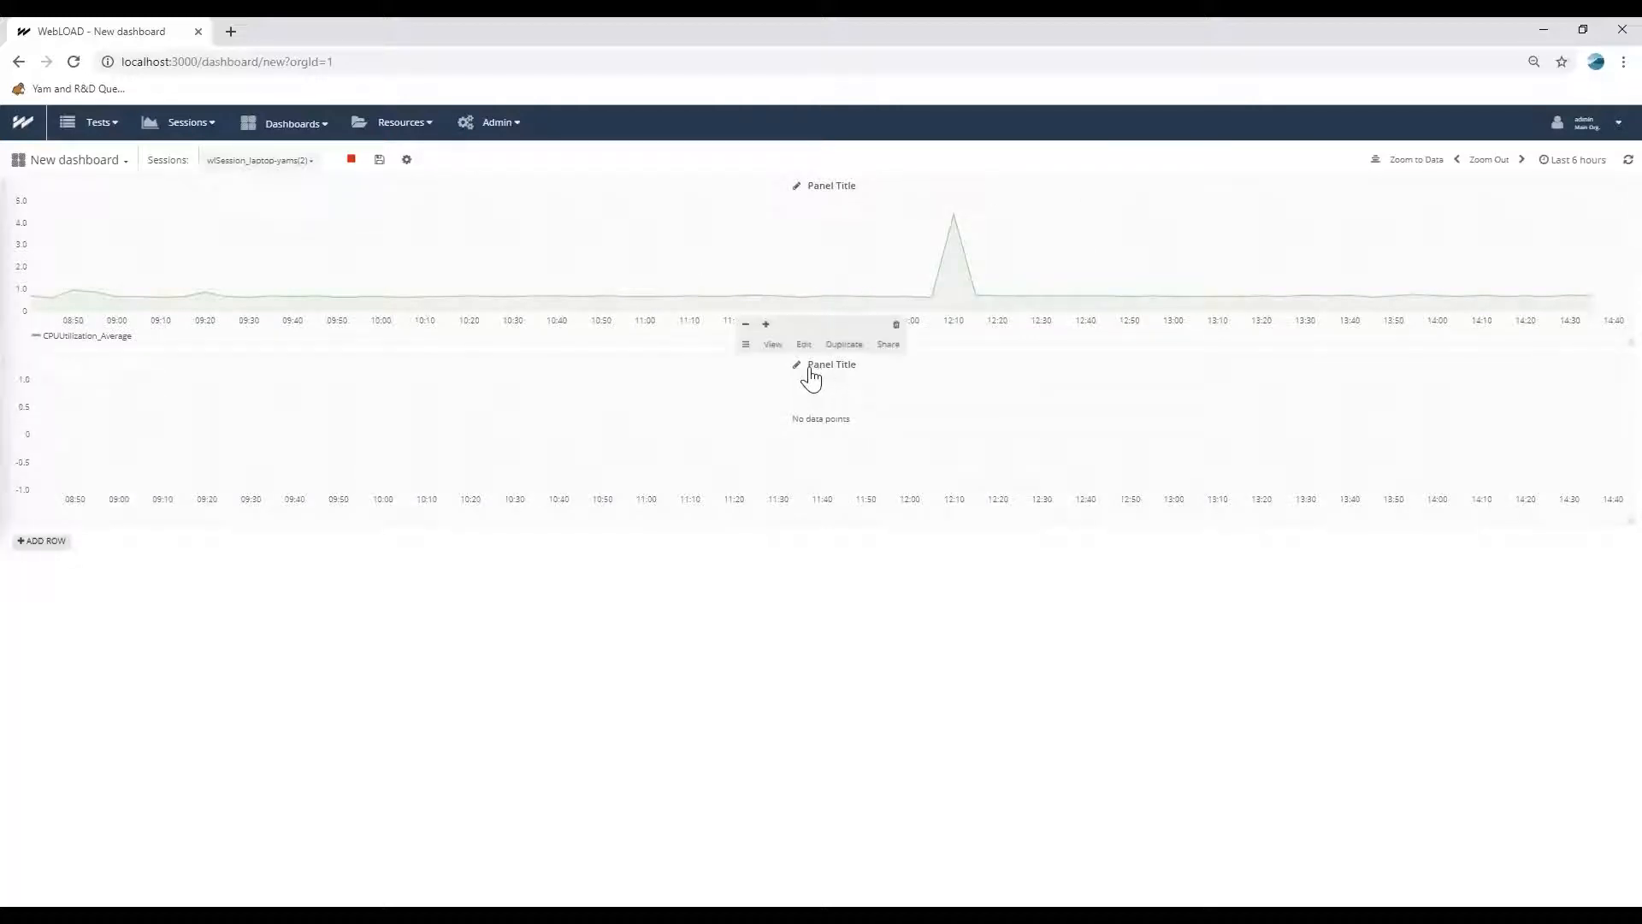
{"action": "left_click", "coordinate": [797, 344]}
Set the second panel's data source to webload and select the Load Size metric.
{"action": "left_click", "coordinate": [168, 628]}
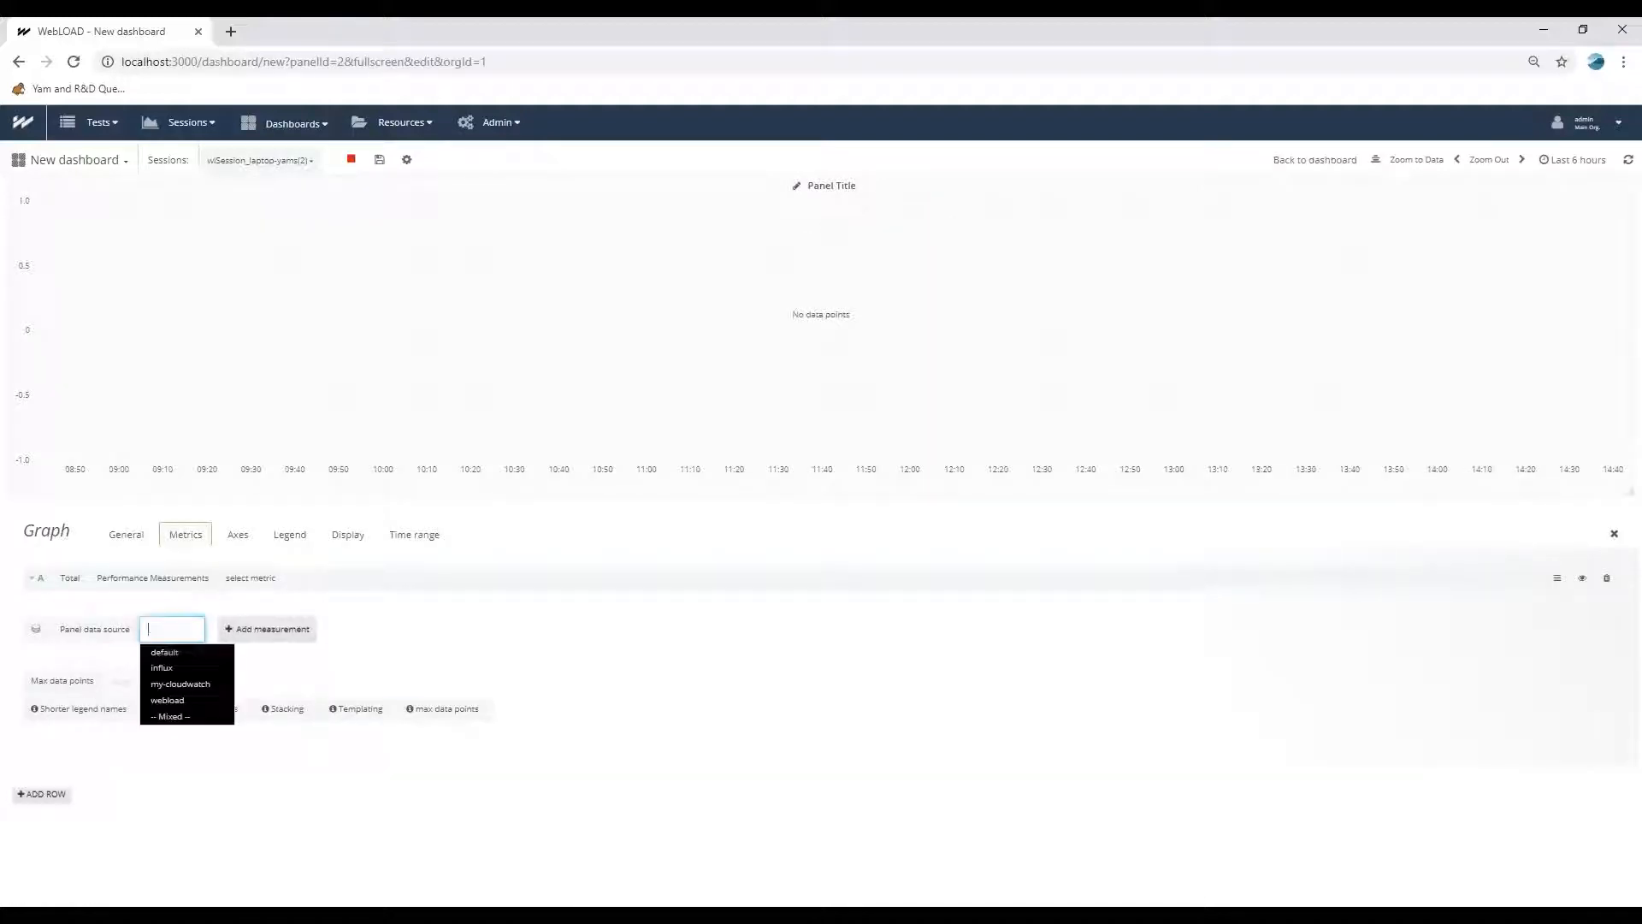
{"action": "left_click", "coordinate": [171, 681]}
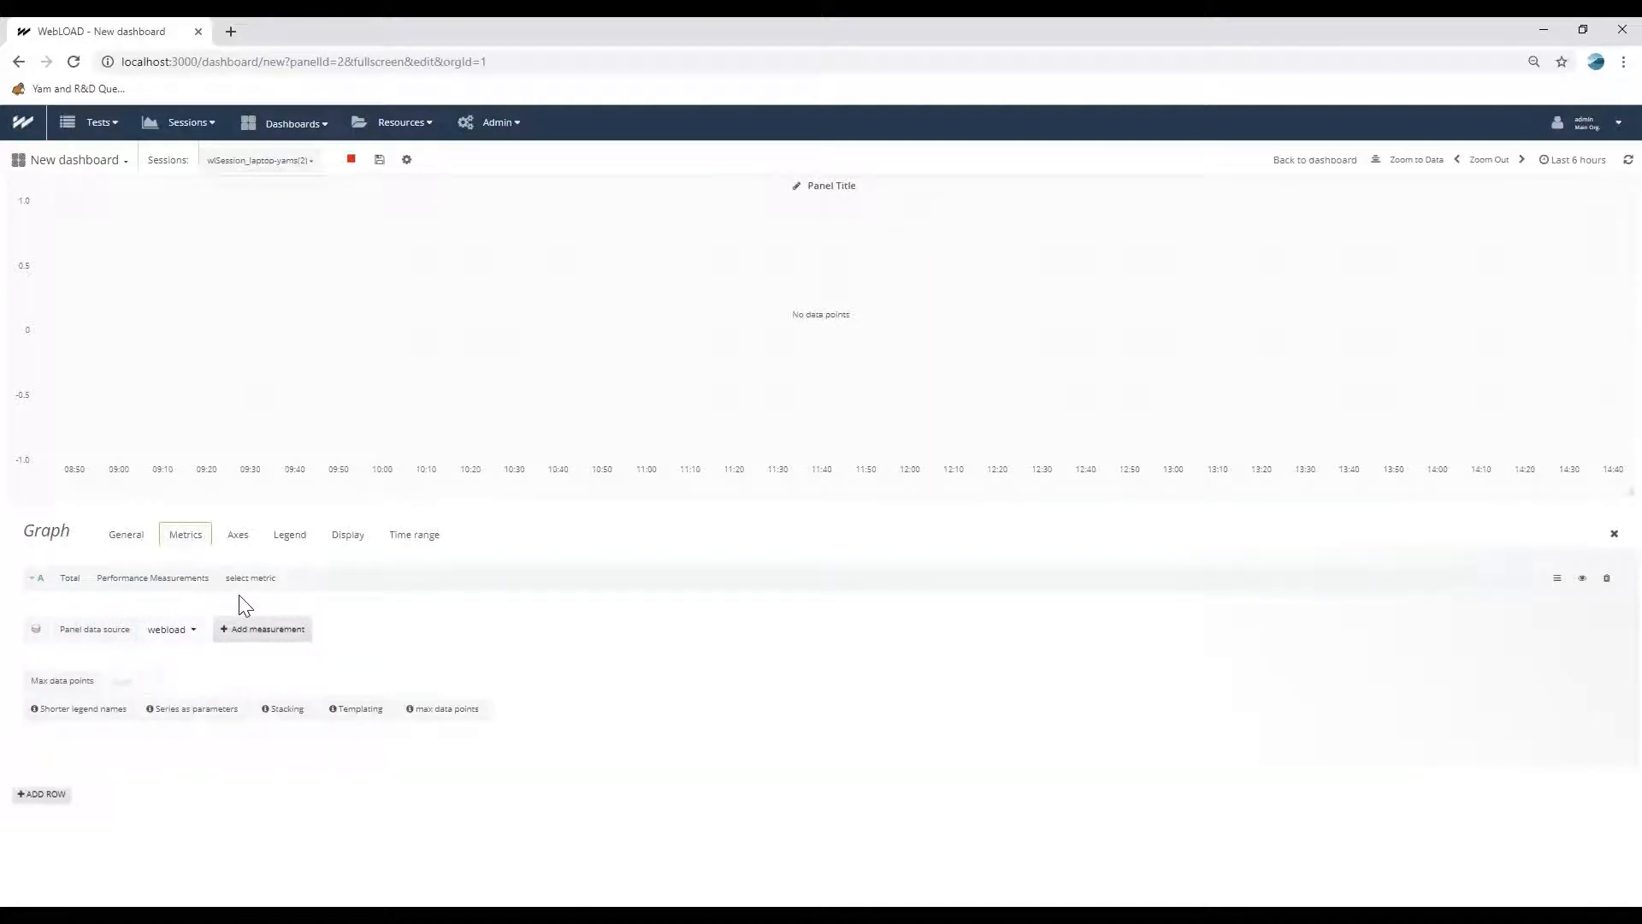
{"action": "left_click", "coordinate": [250, 577]}
{"action": "type", "text": "load"}
{"action": "left_click", "coordinate": [257, 612]}
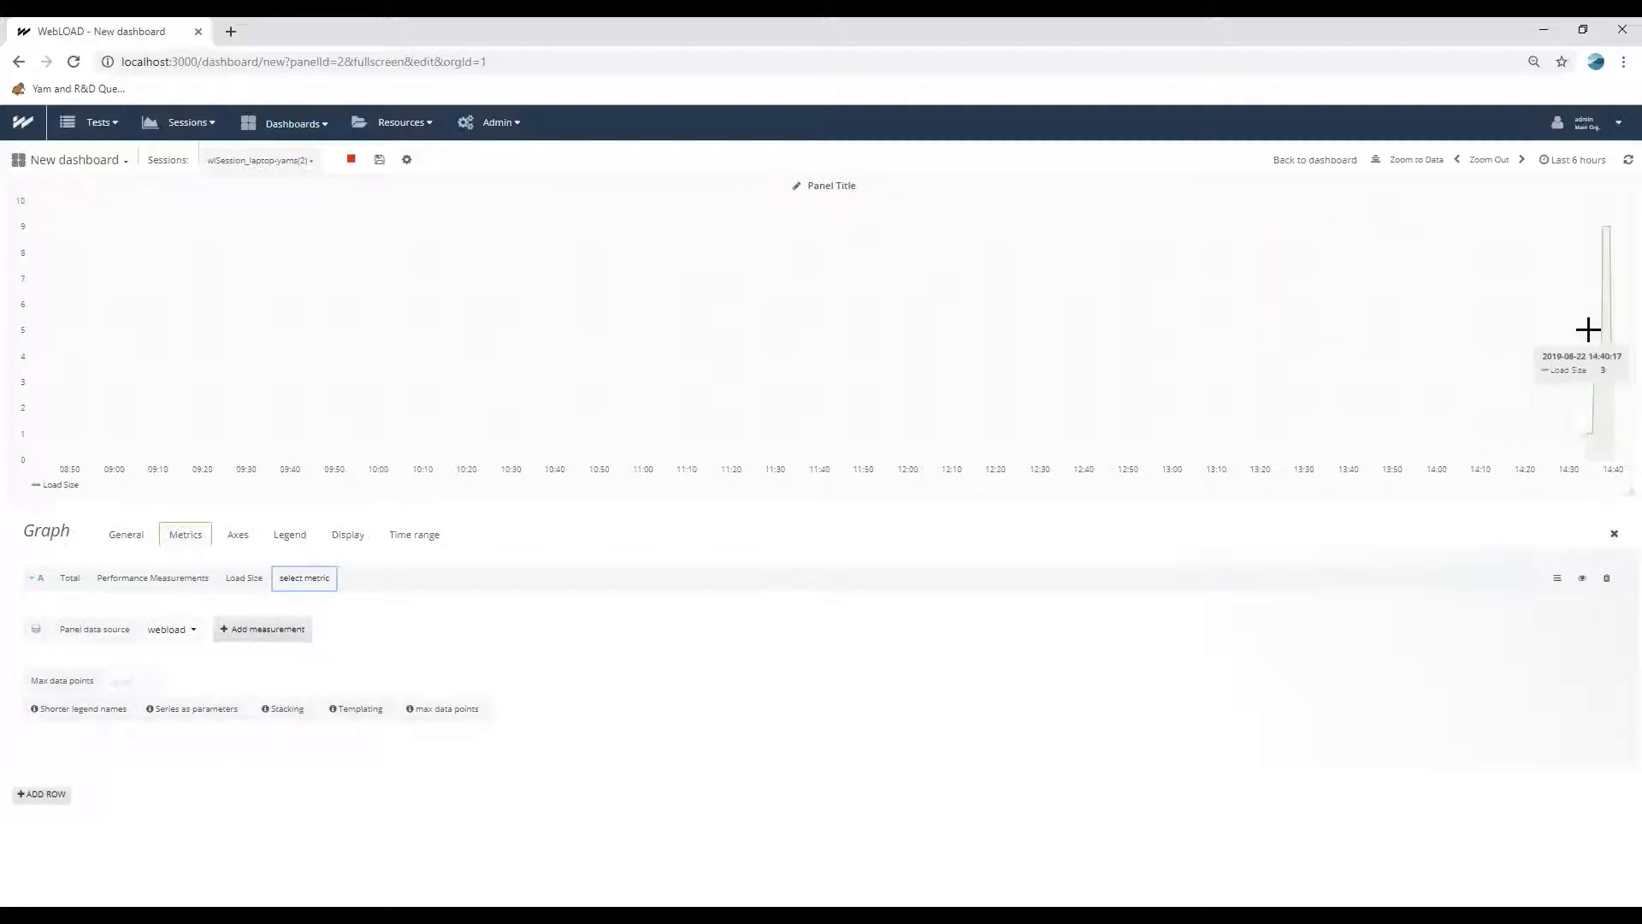
Set the dashboard's time range to the last 15 minutes and return to the dashboard.
{"action": "left_click", "coordinate": [1576, 164]}
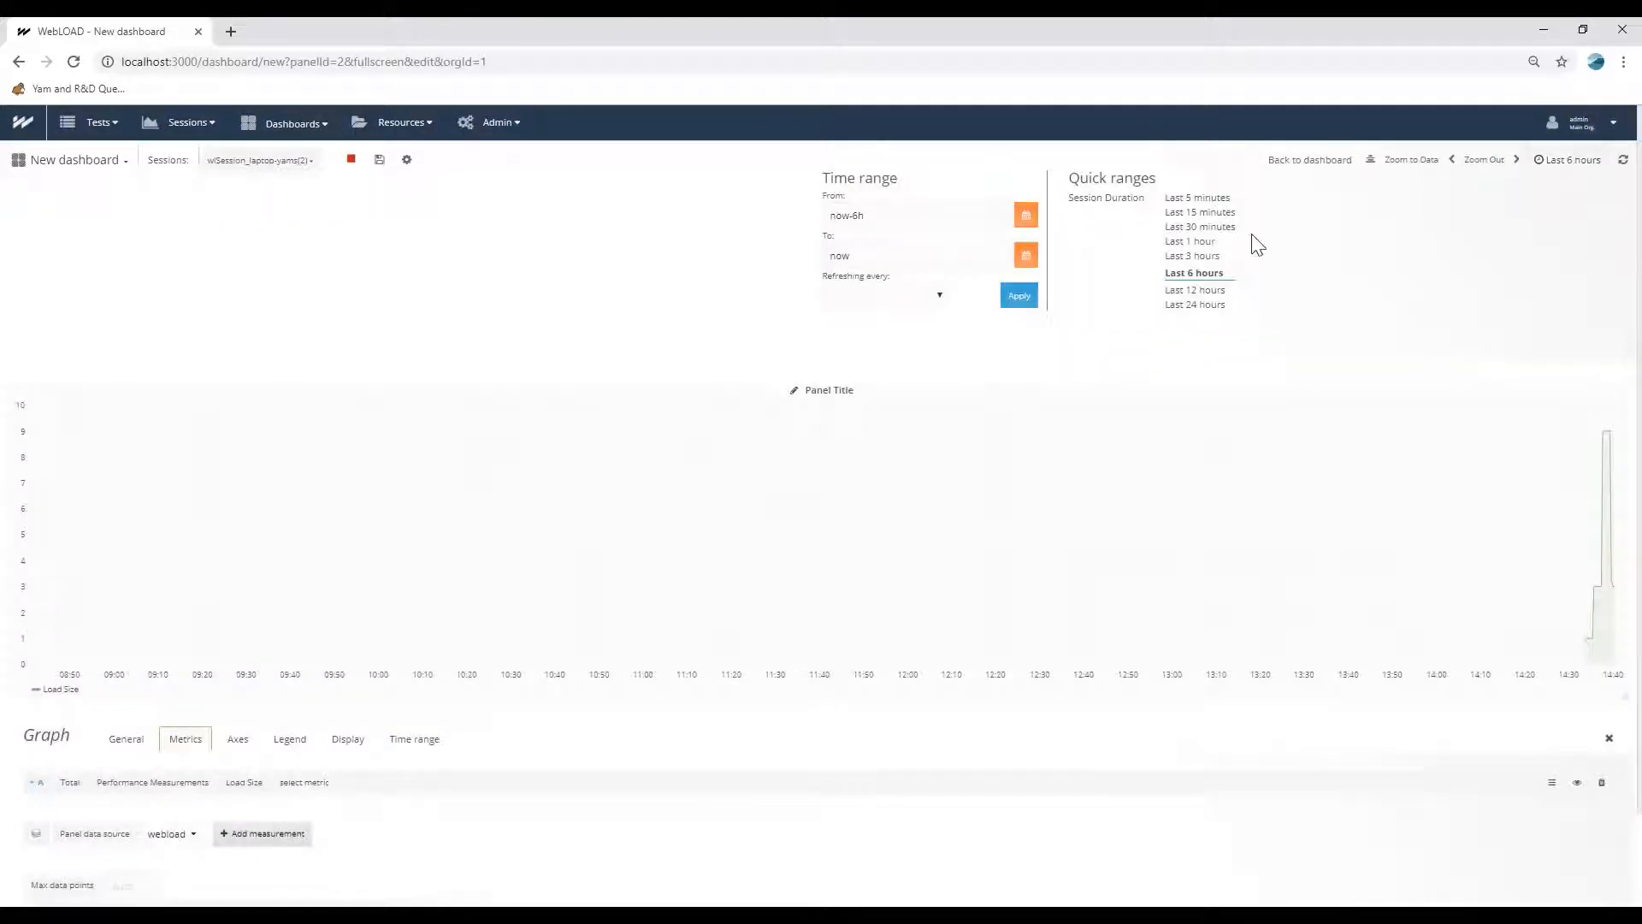
{"action": "left_click", "coordinate": [1206, 212]}
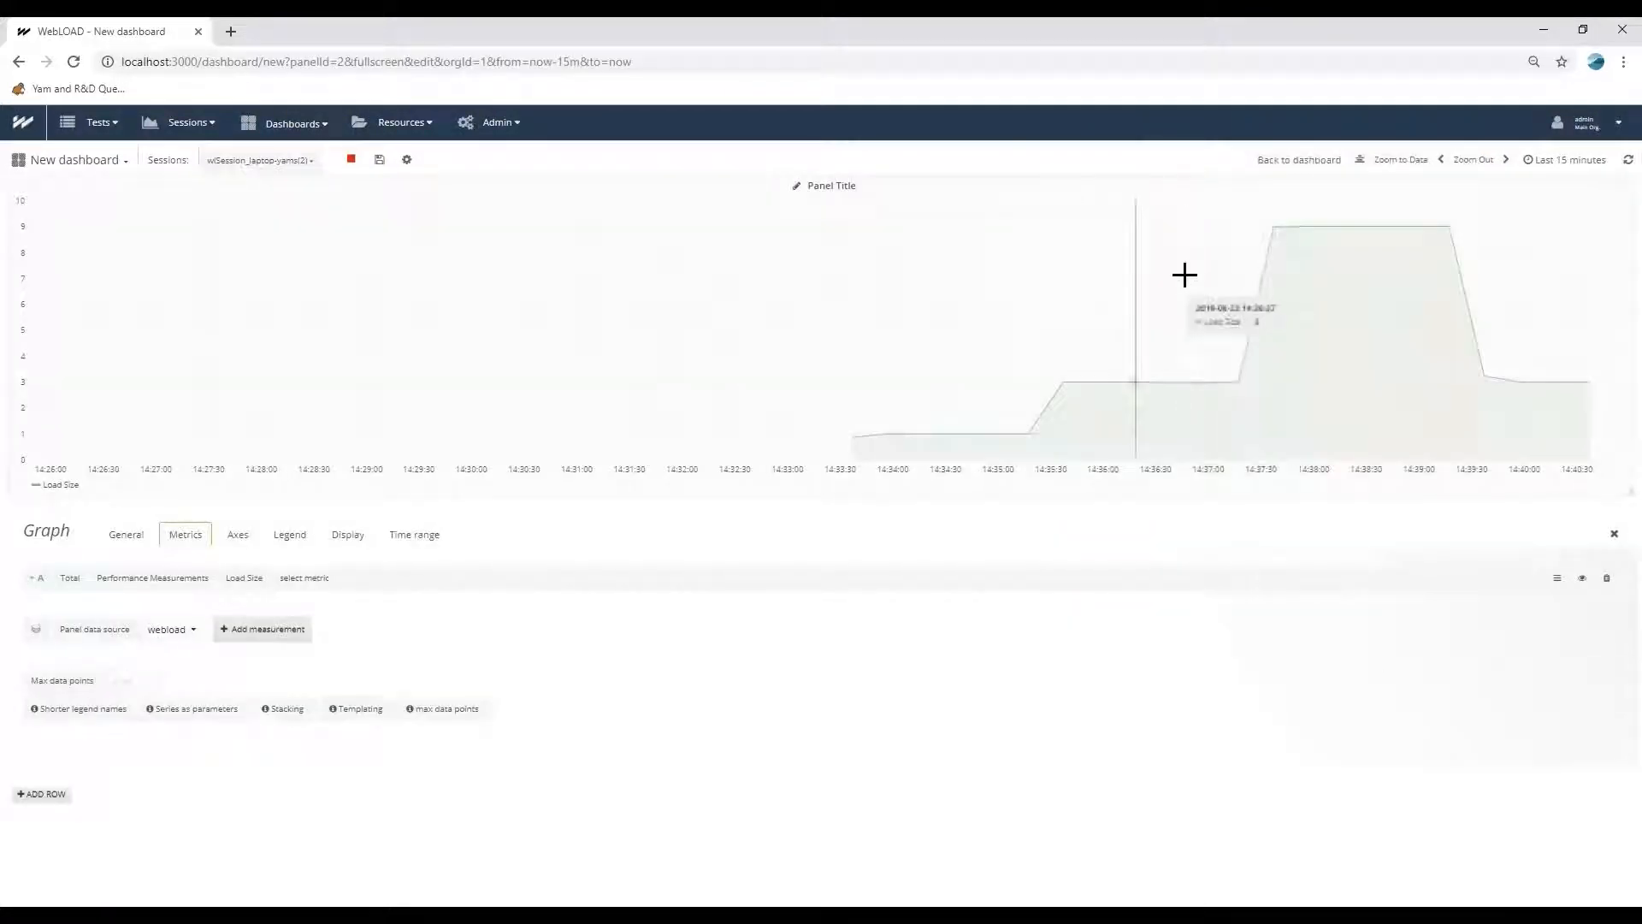
{"action": "left_click", "coordinate": [1284, 173]}
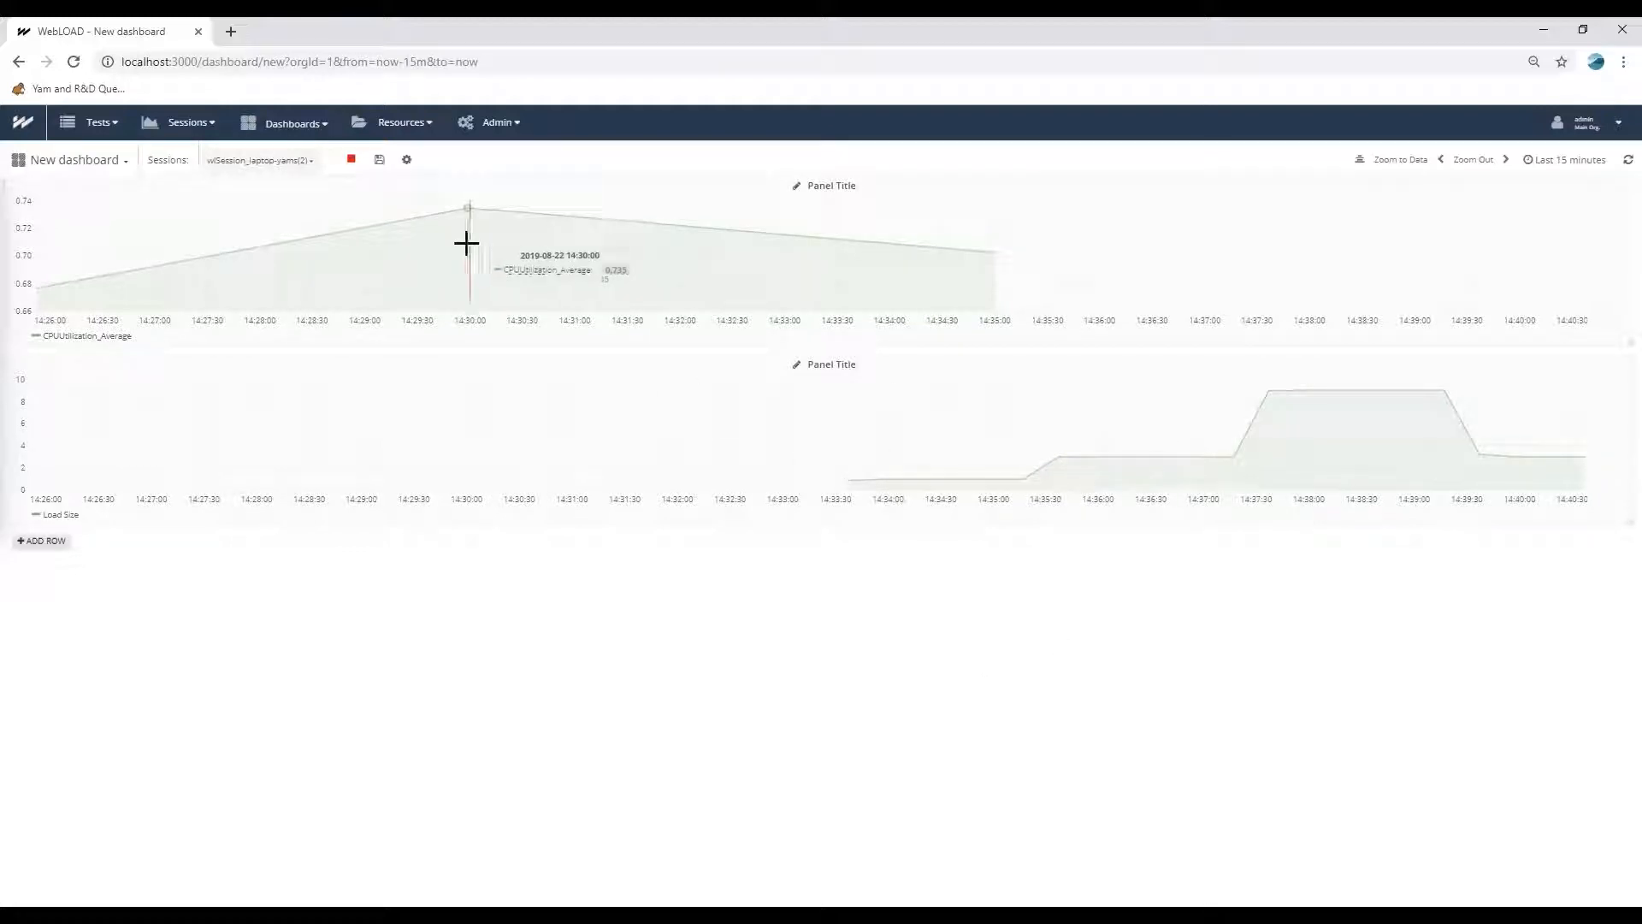
Add a third row with a graph panel below the Load Size graph and open that panel for editing.
{"action": "left_click", "coordinate": [44, 542]}
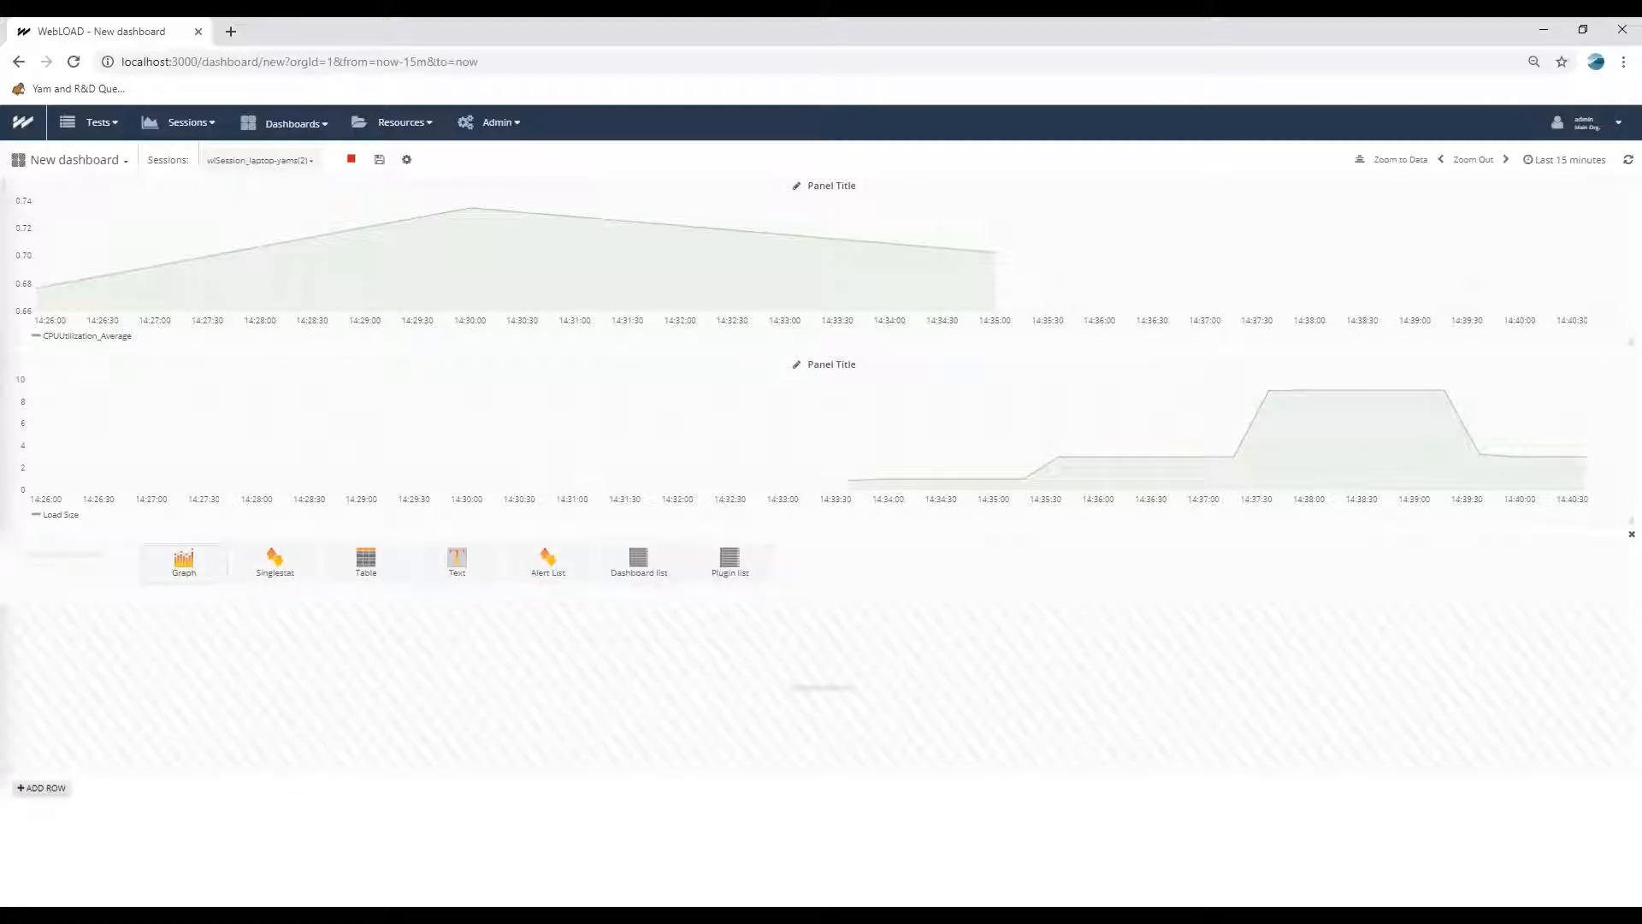
{"action": "left_click", "coordinate": [181, 561]}
{"action": "left_click", "coordinate": [820, 544]}
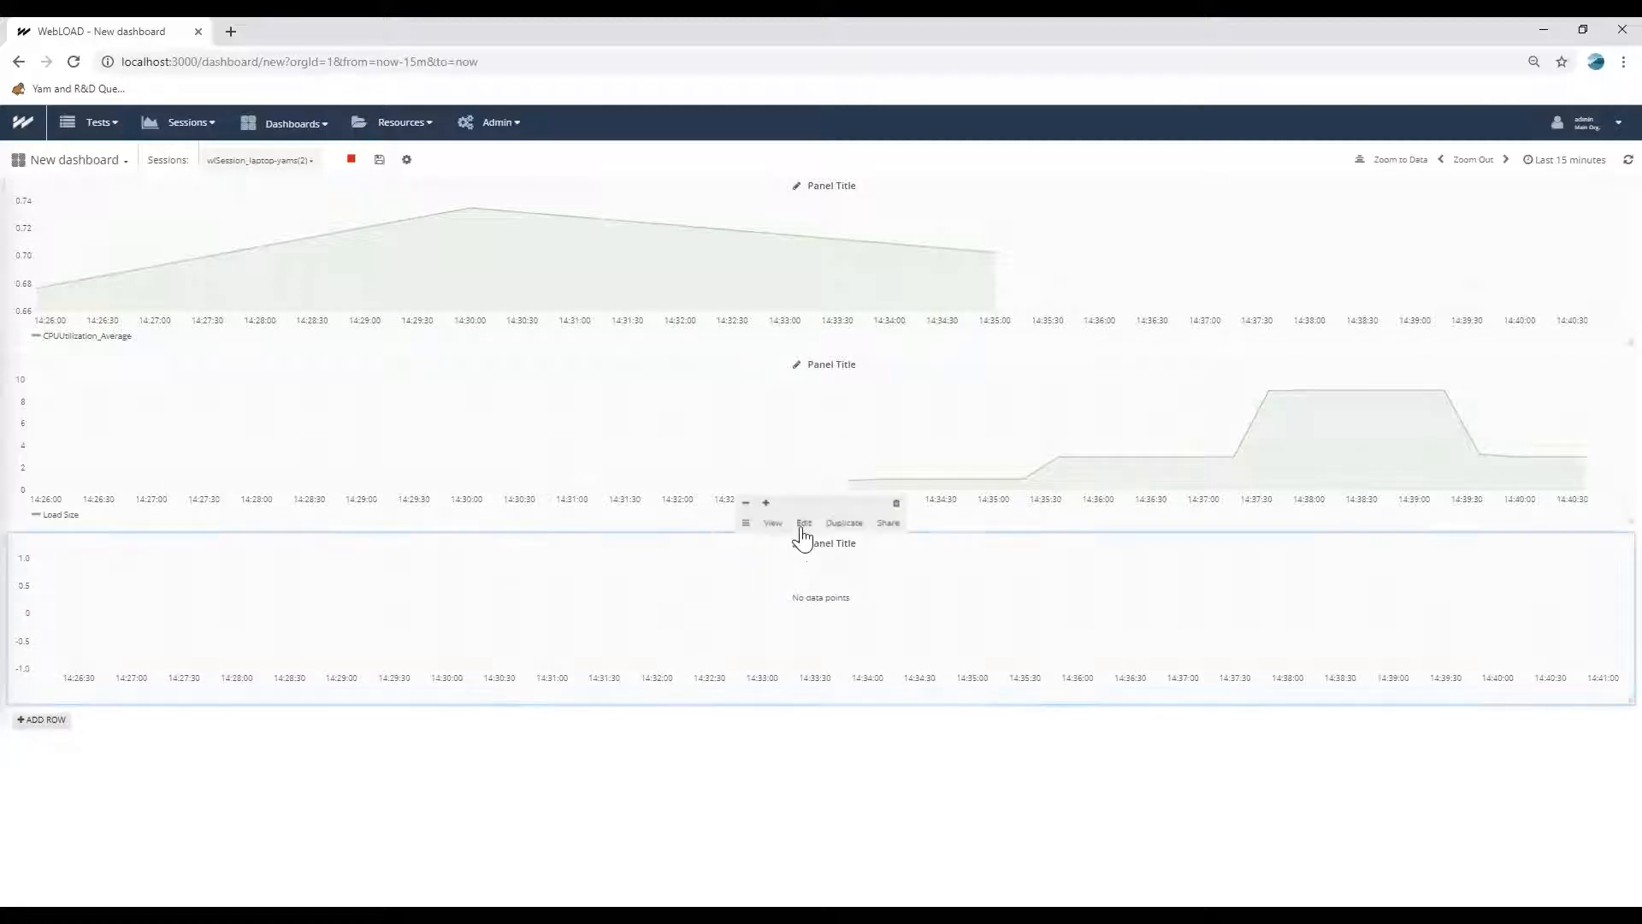
{"action": "left_click", "coordinate": [802, 523]}
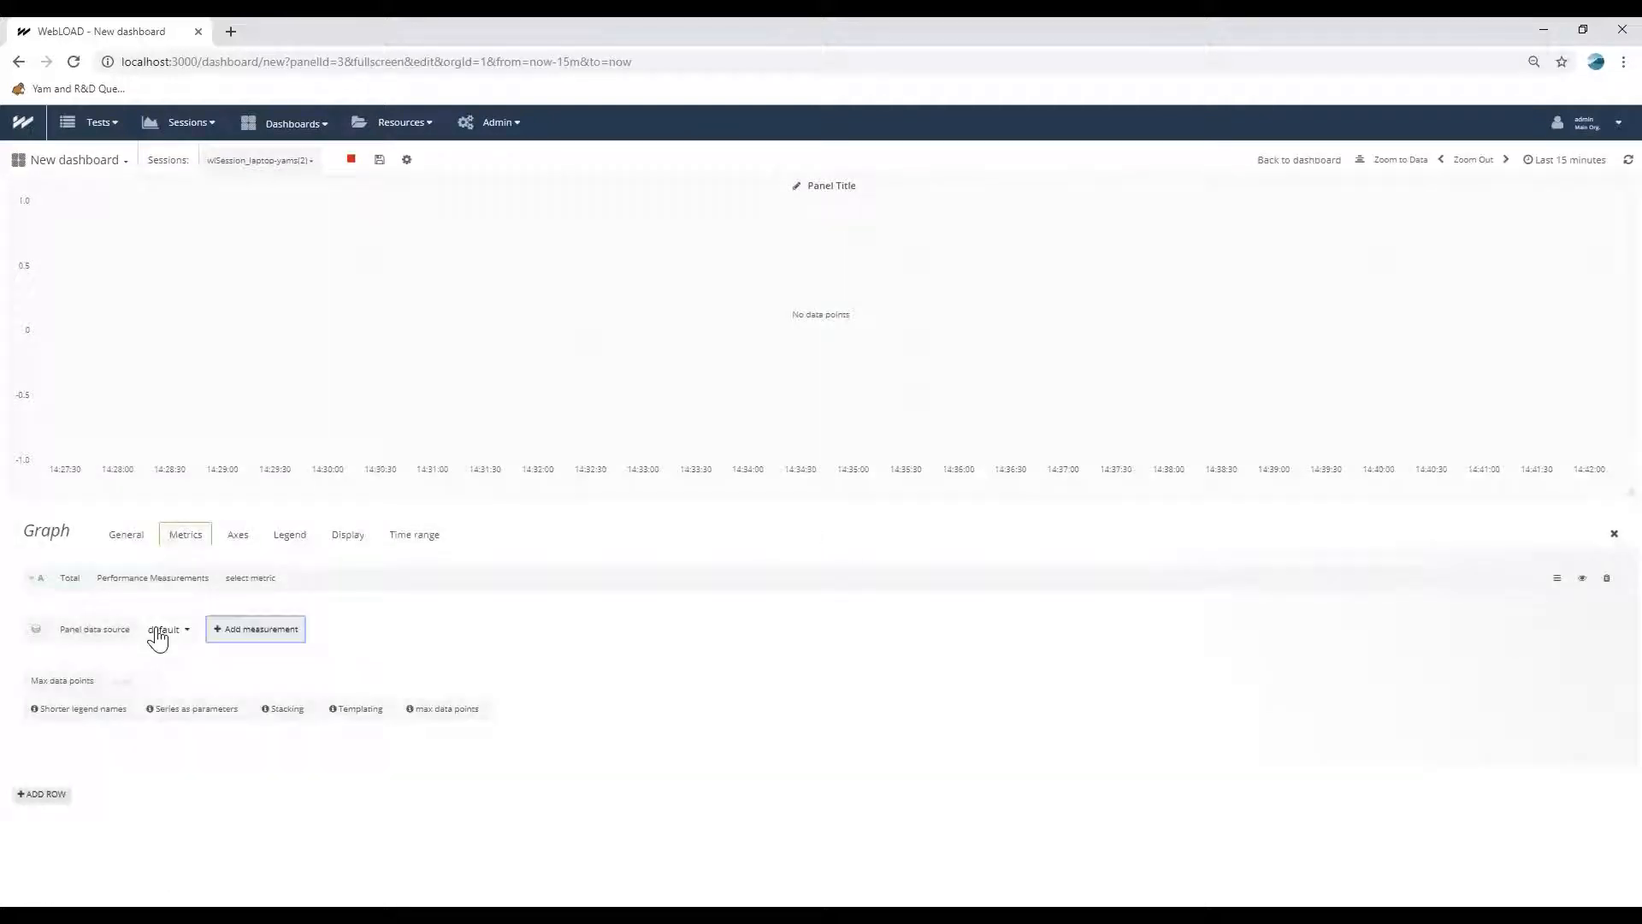
Set the third panel's data source to Mixed and select Load Size as the metric of its webload query.
{"action": "left_click", "coordinate": [163, 630]}
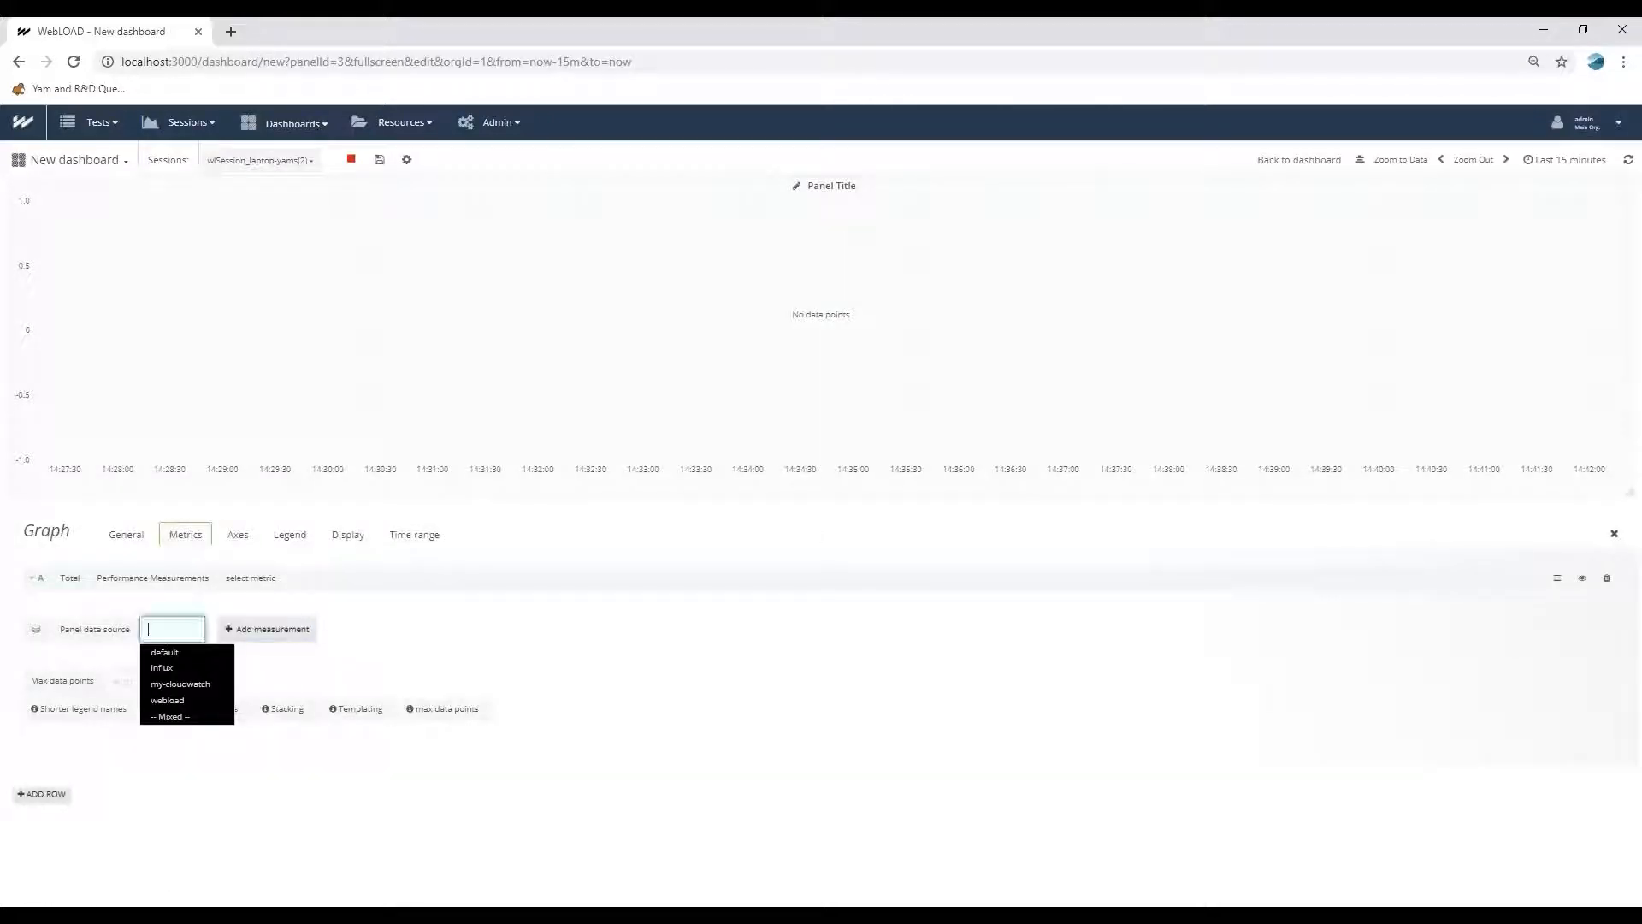
{"action": "left_click", "coordinate": [180, 718]}
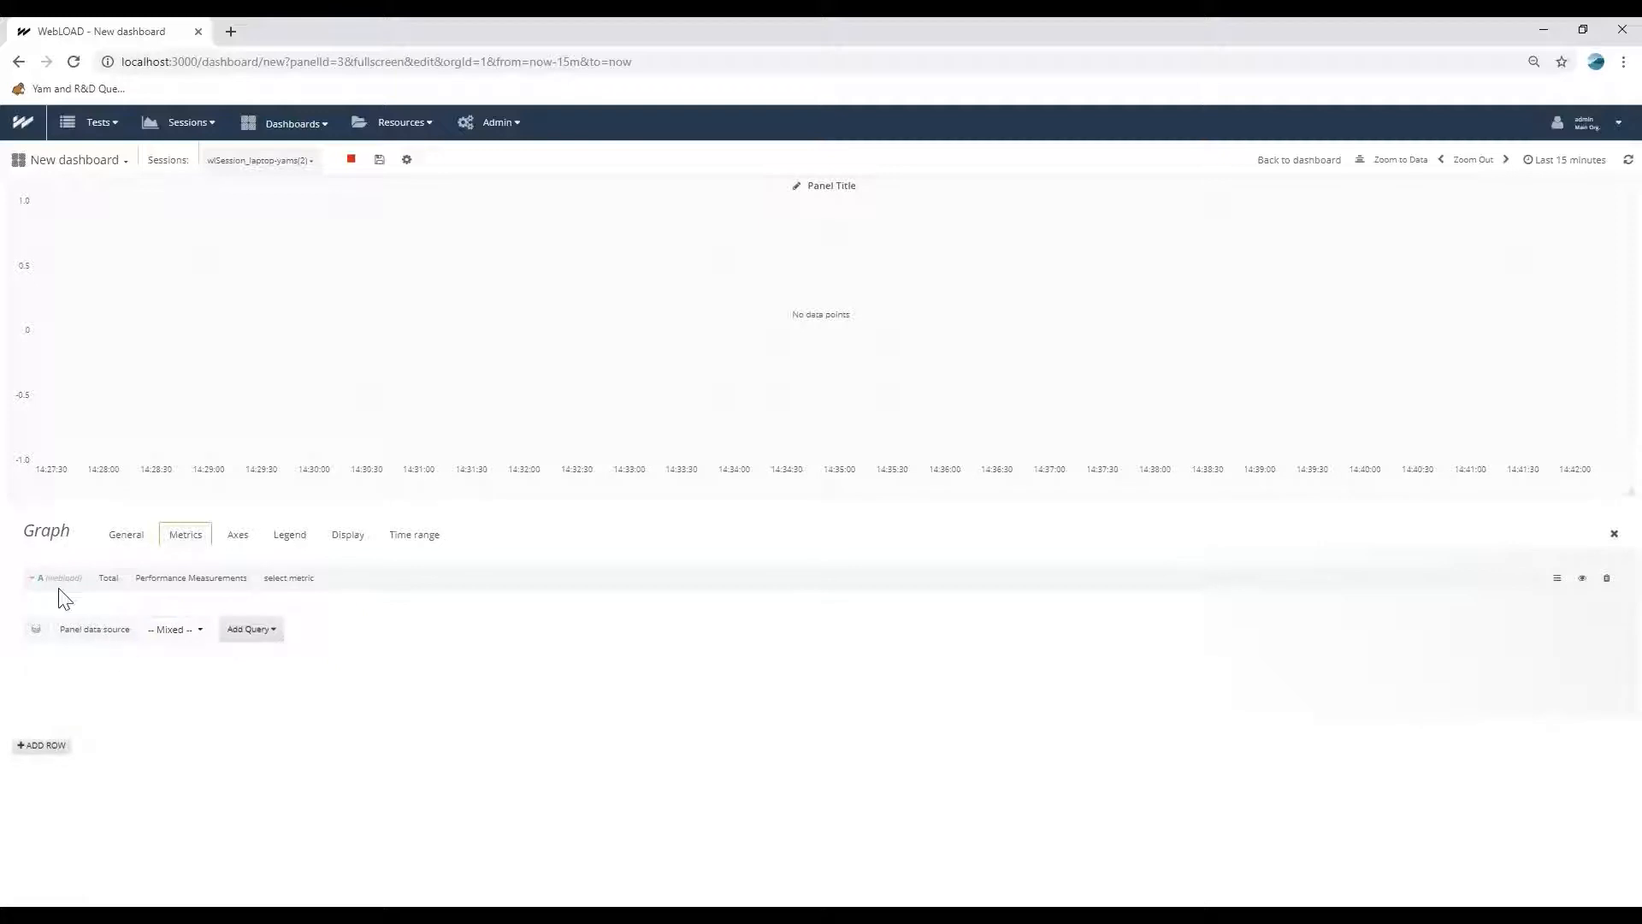
{"action": "left_click", "coordinate": [285, 579]}
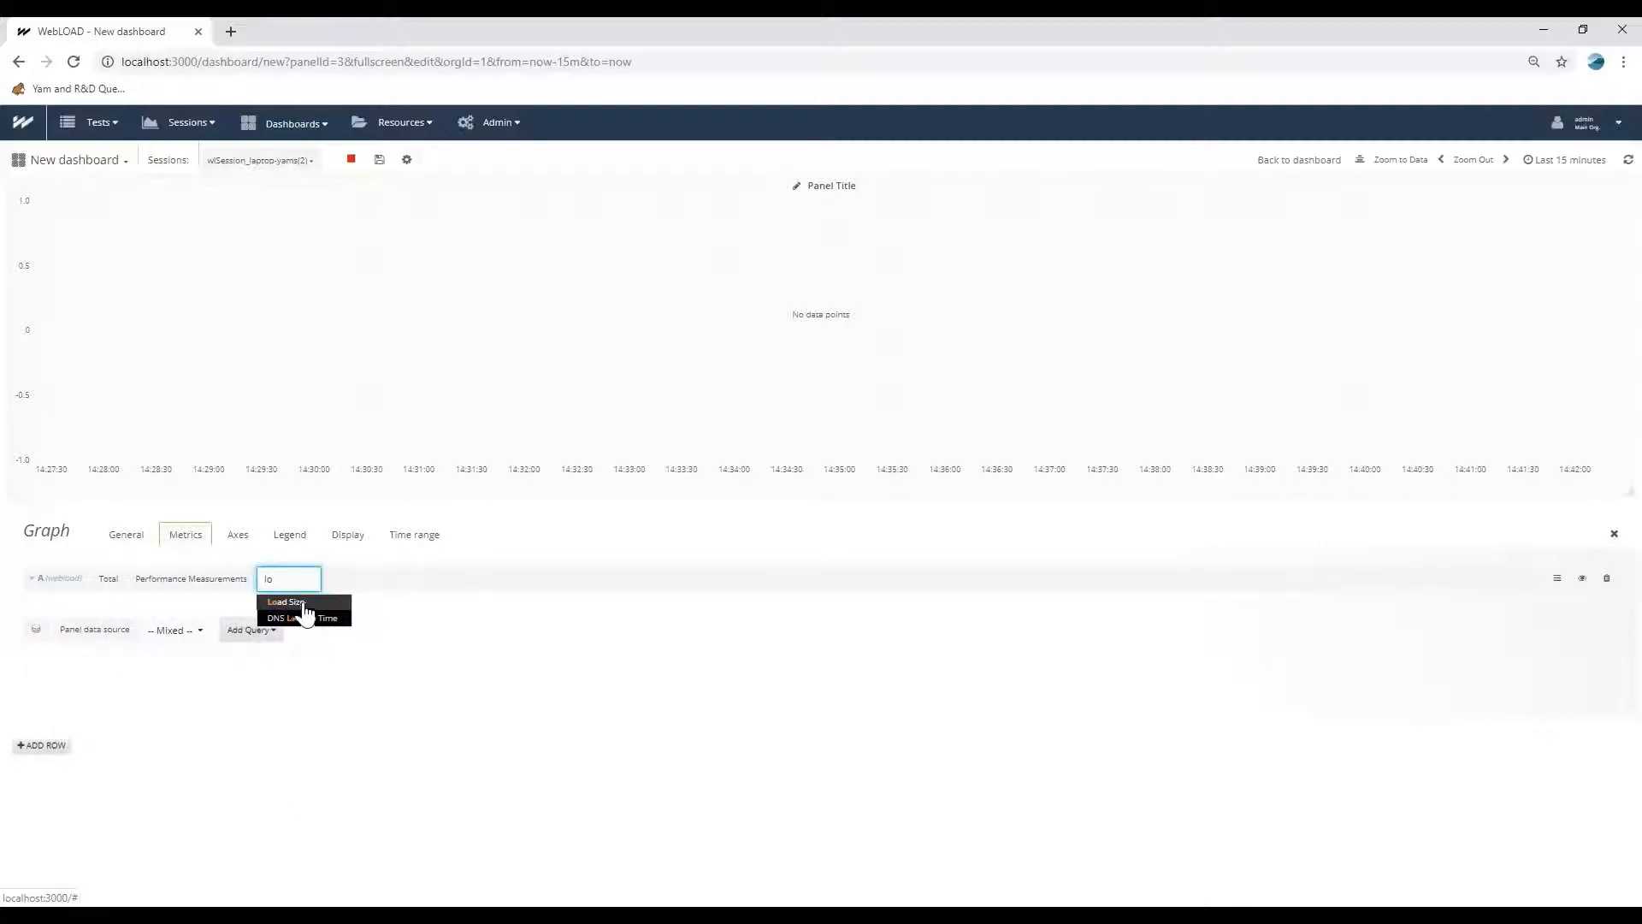
{"action": "left_click", "coordinate": [295, 604]}
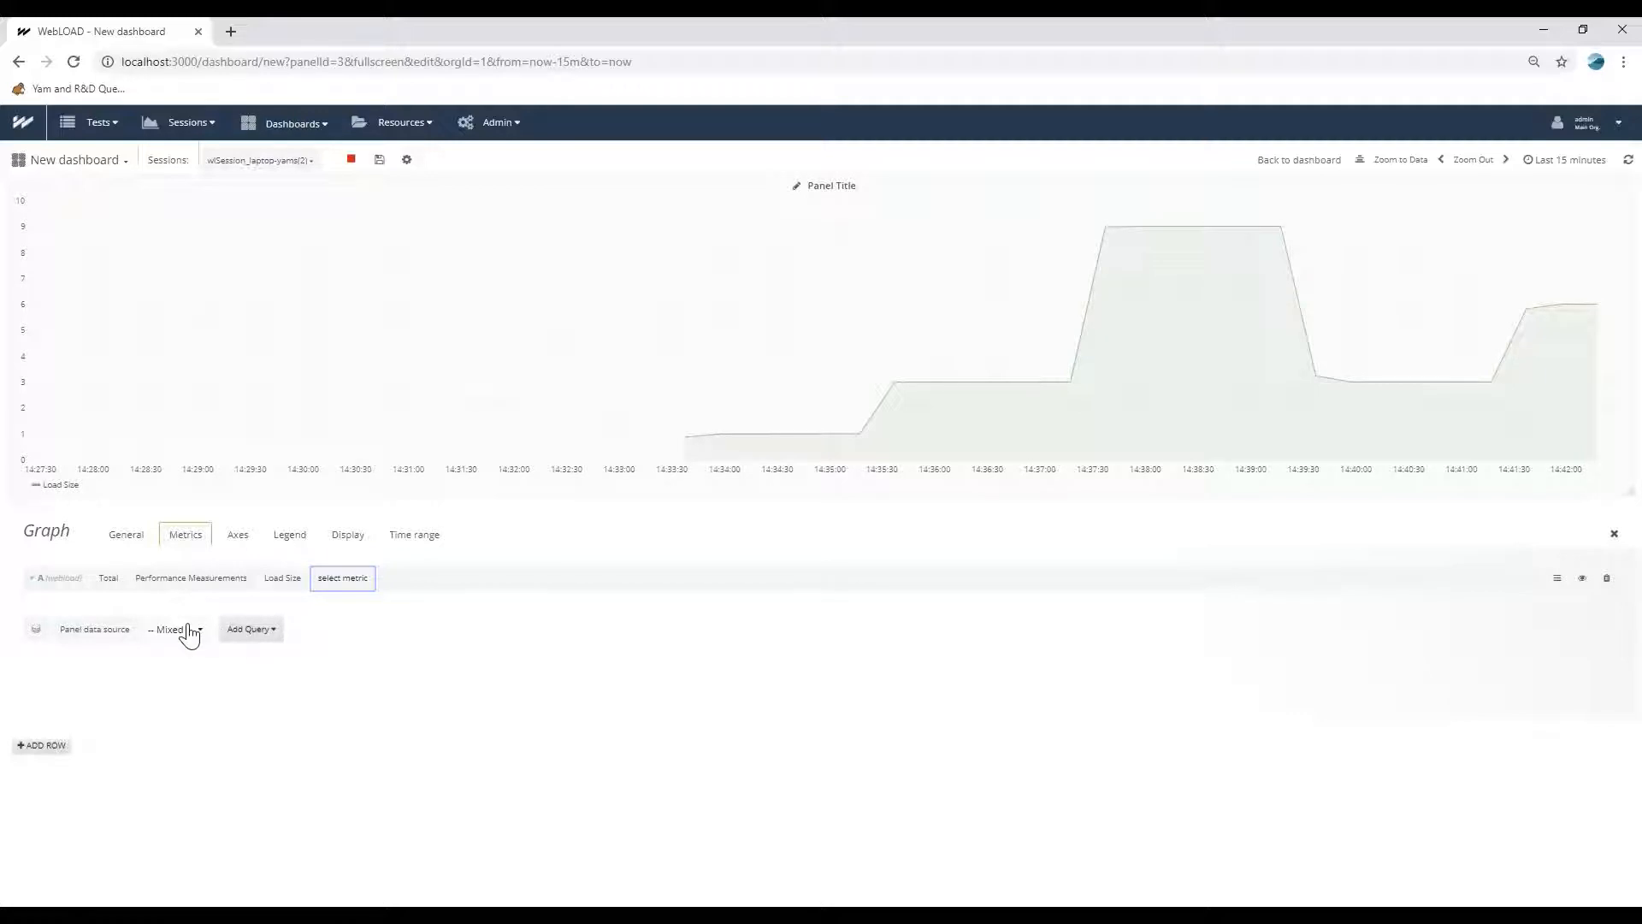
Add a my-cloudwatch query to the mixed graph with region us-west-2, namespace AWS/EC2 and metric CPUUtilization.
{"action": "left_click", "coordinate": [248, 633]}
{"action": "left_click", "coordinate": [257, 683]}
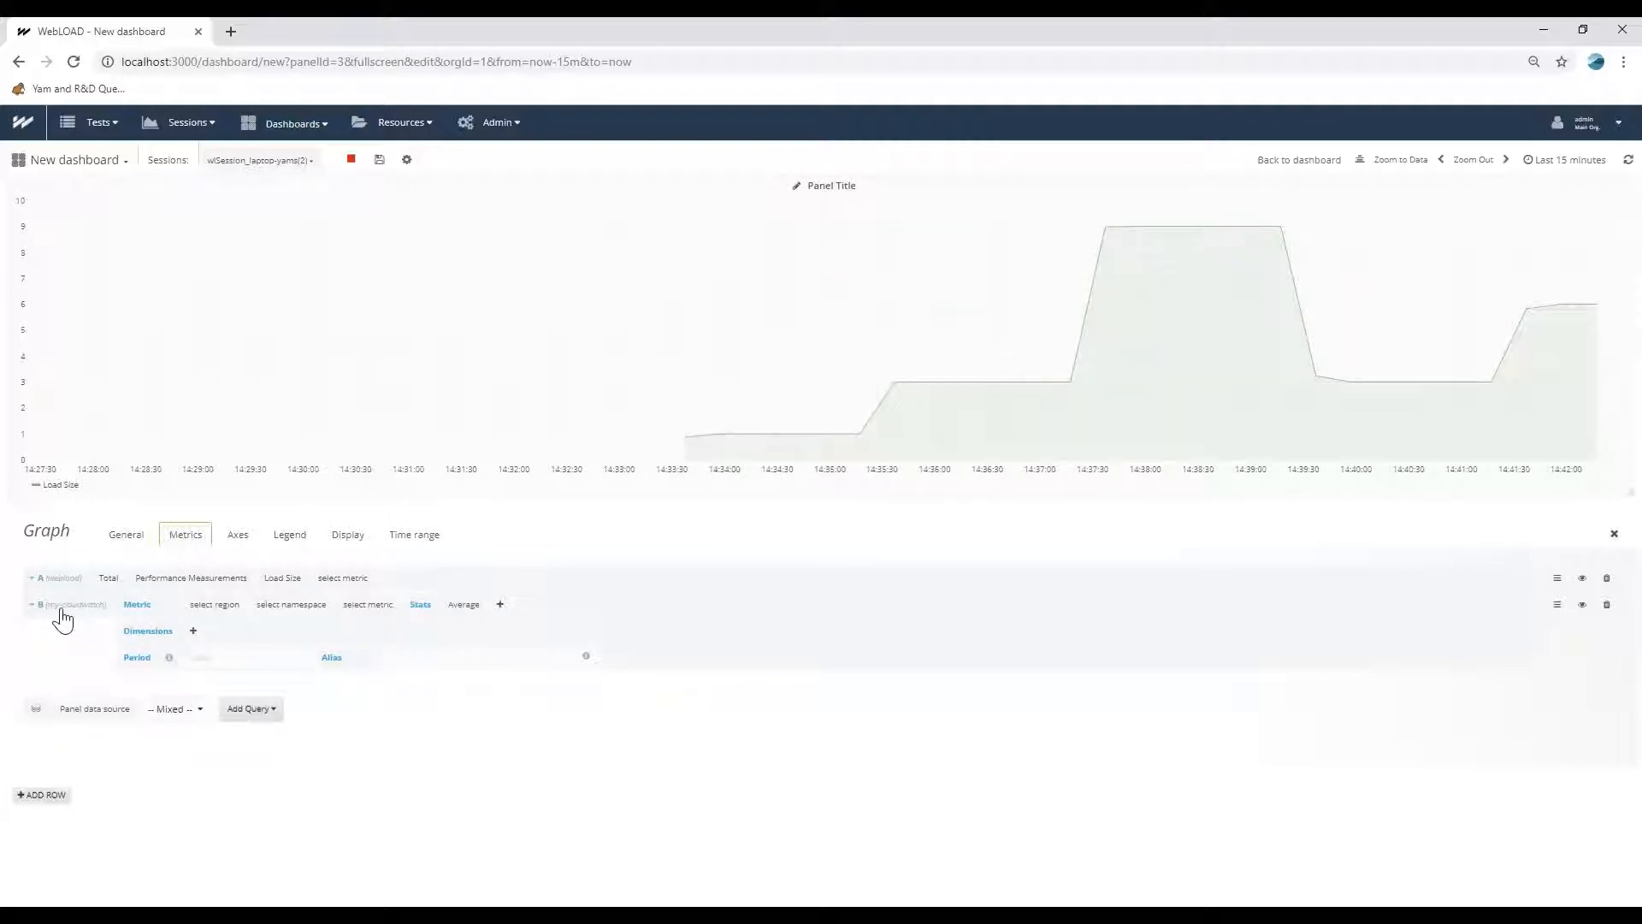
{"action": "left_click", "coordinate": [214, 606]}
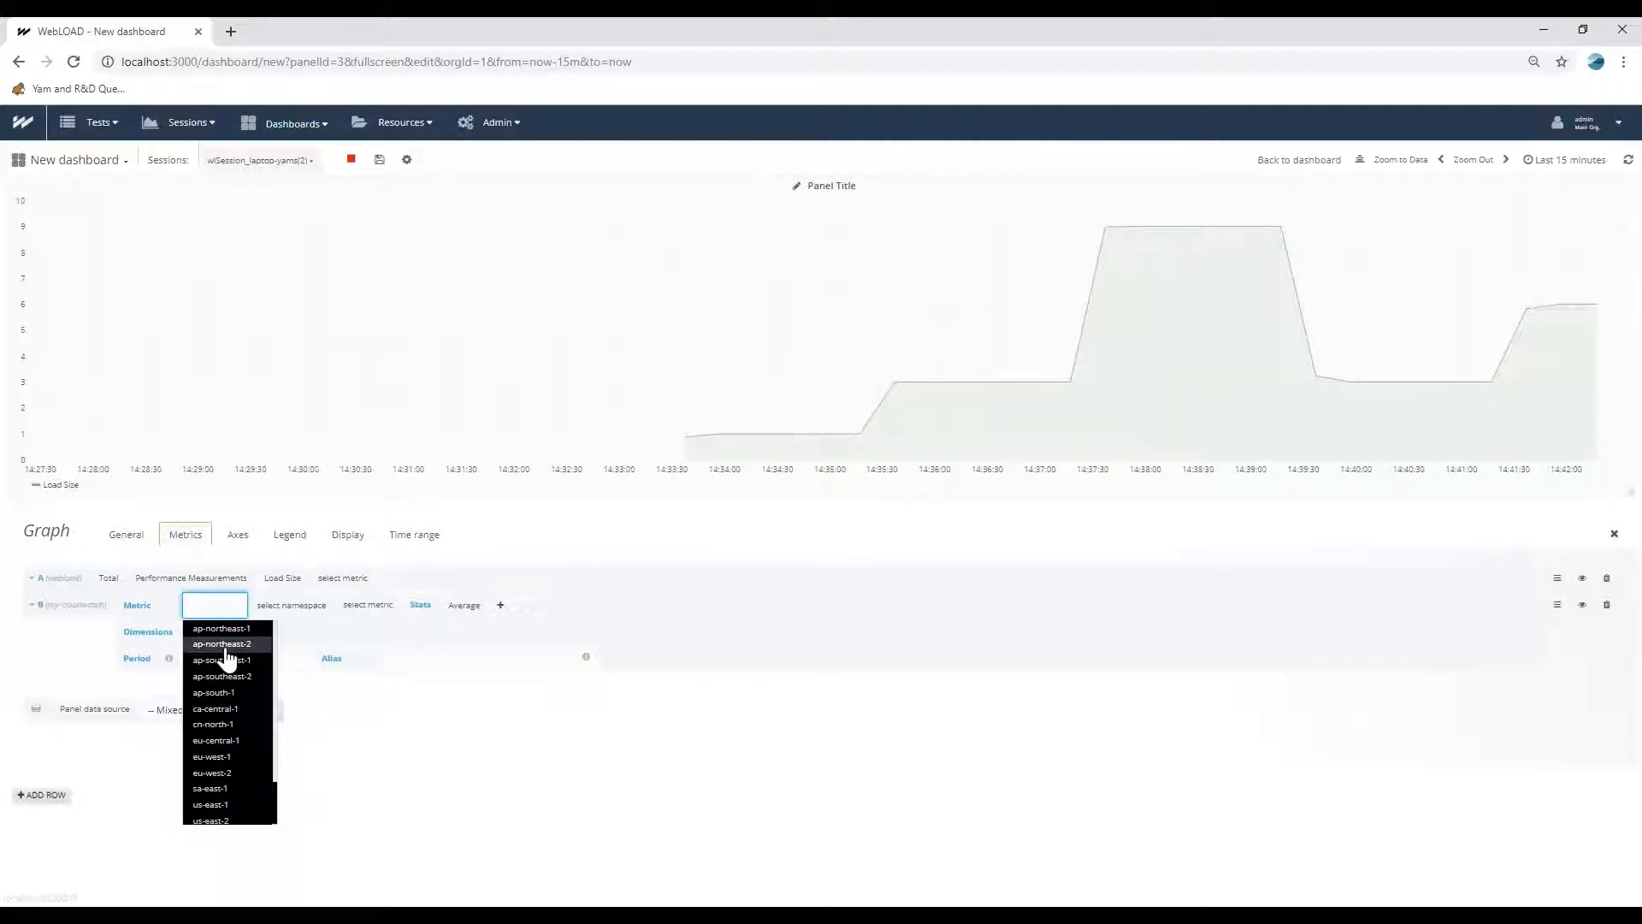
{"action": "left_click", "coordinate": [209, 821]}
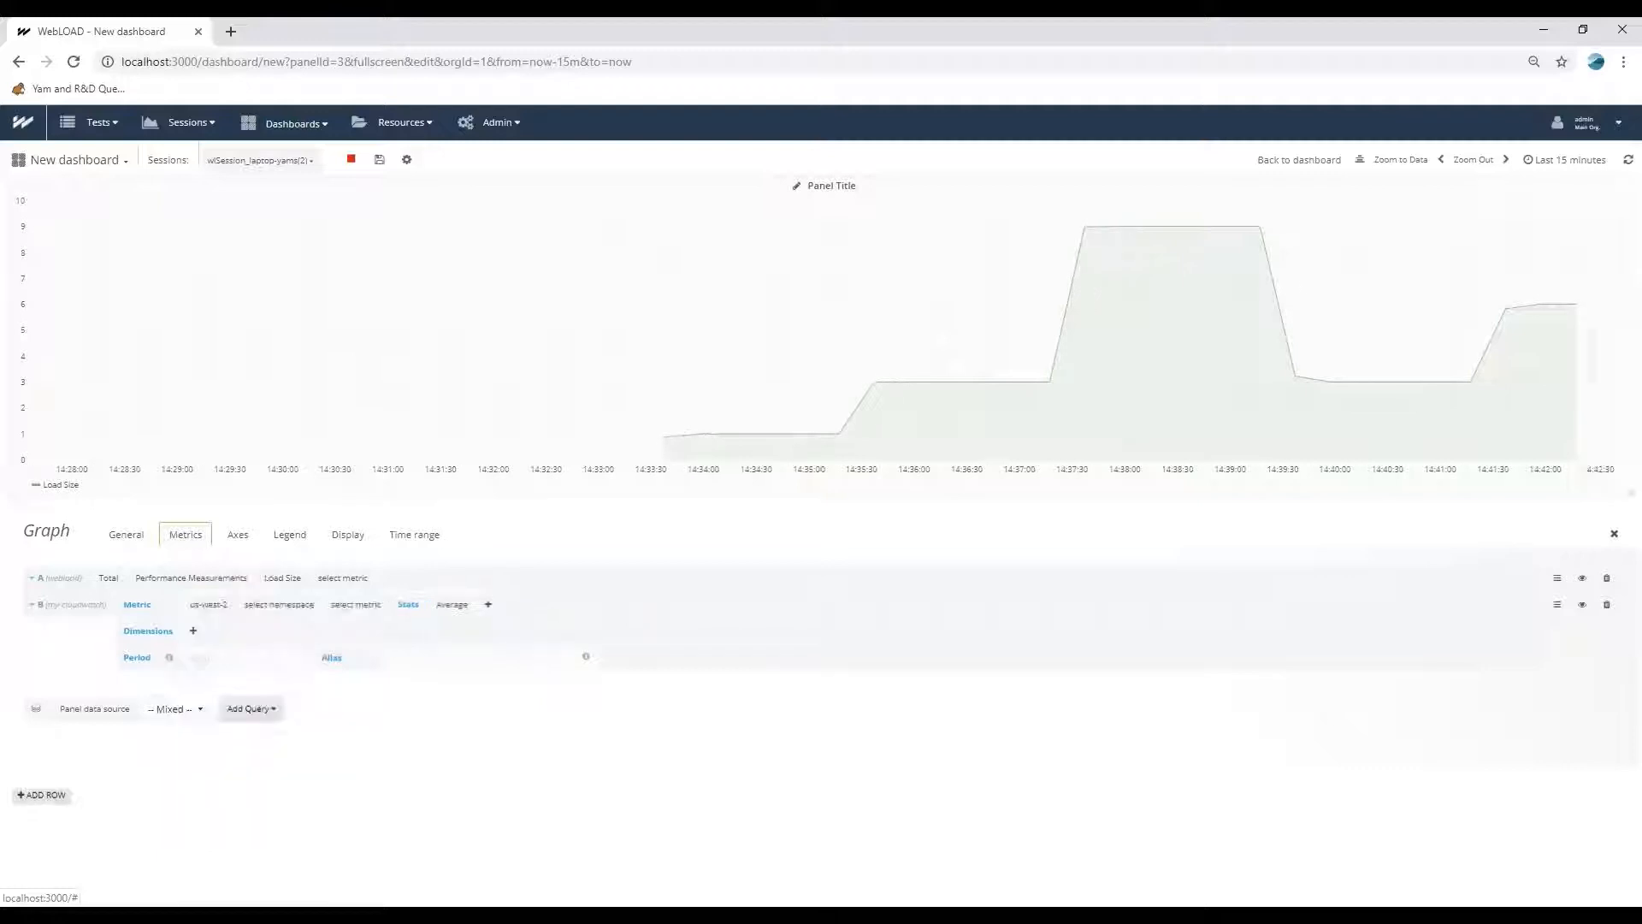
{"action": "left_click", "coordinate": [283, 605]}
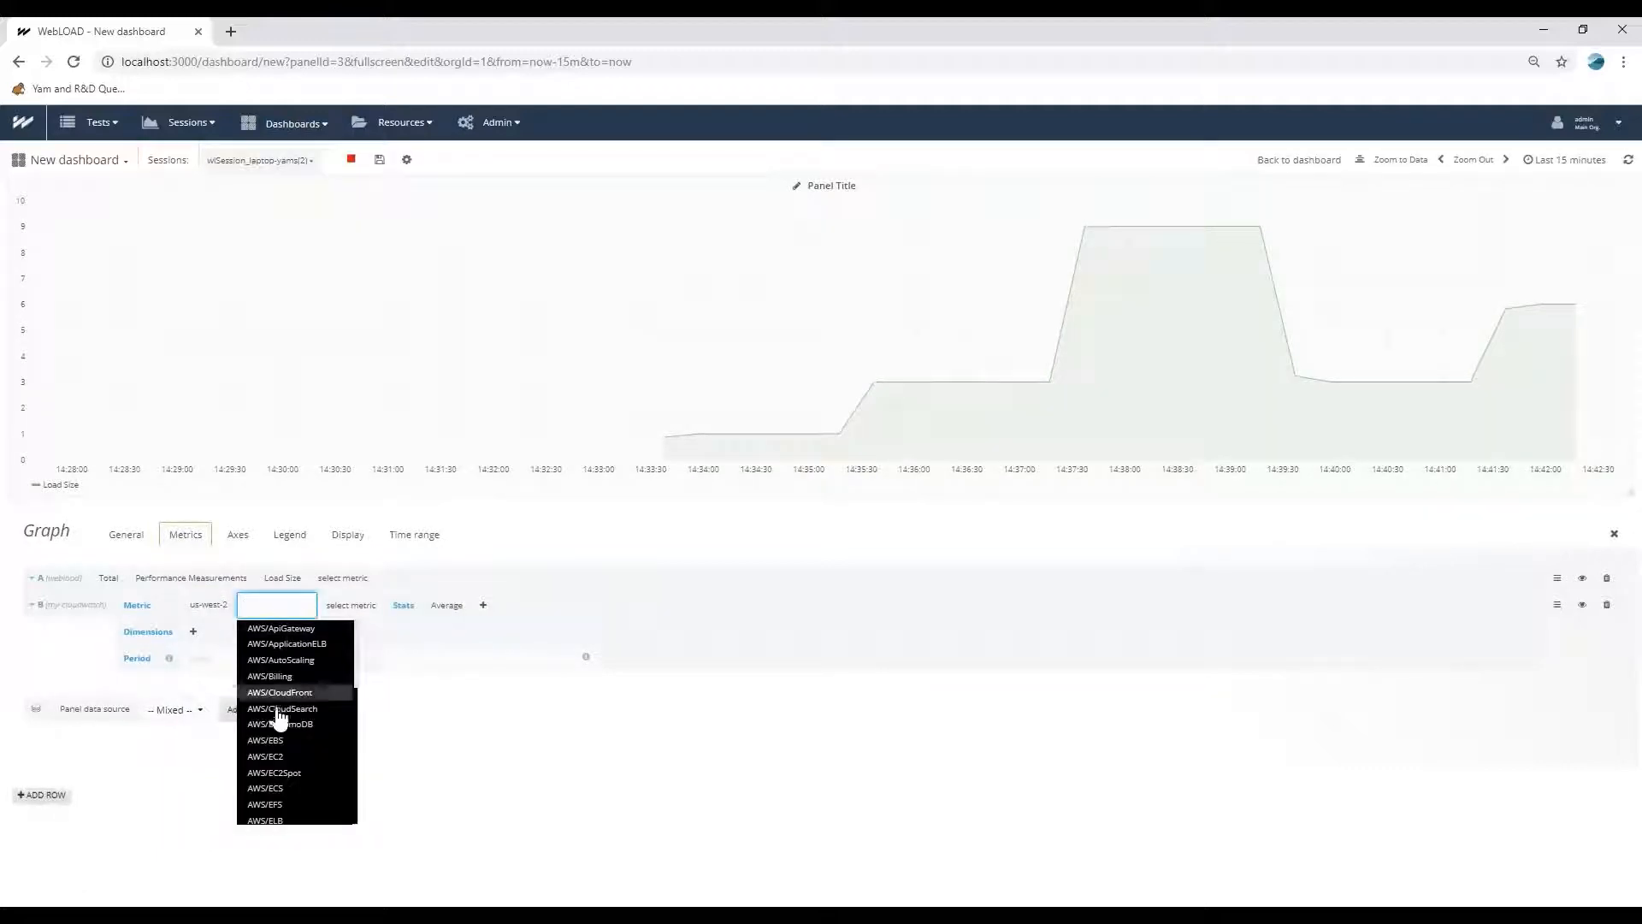
{"action": "left_click", "coordinate": [272, 756]}
{"action": "left_click", "coordinate": [323, 605]}
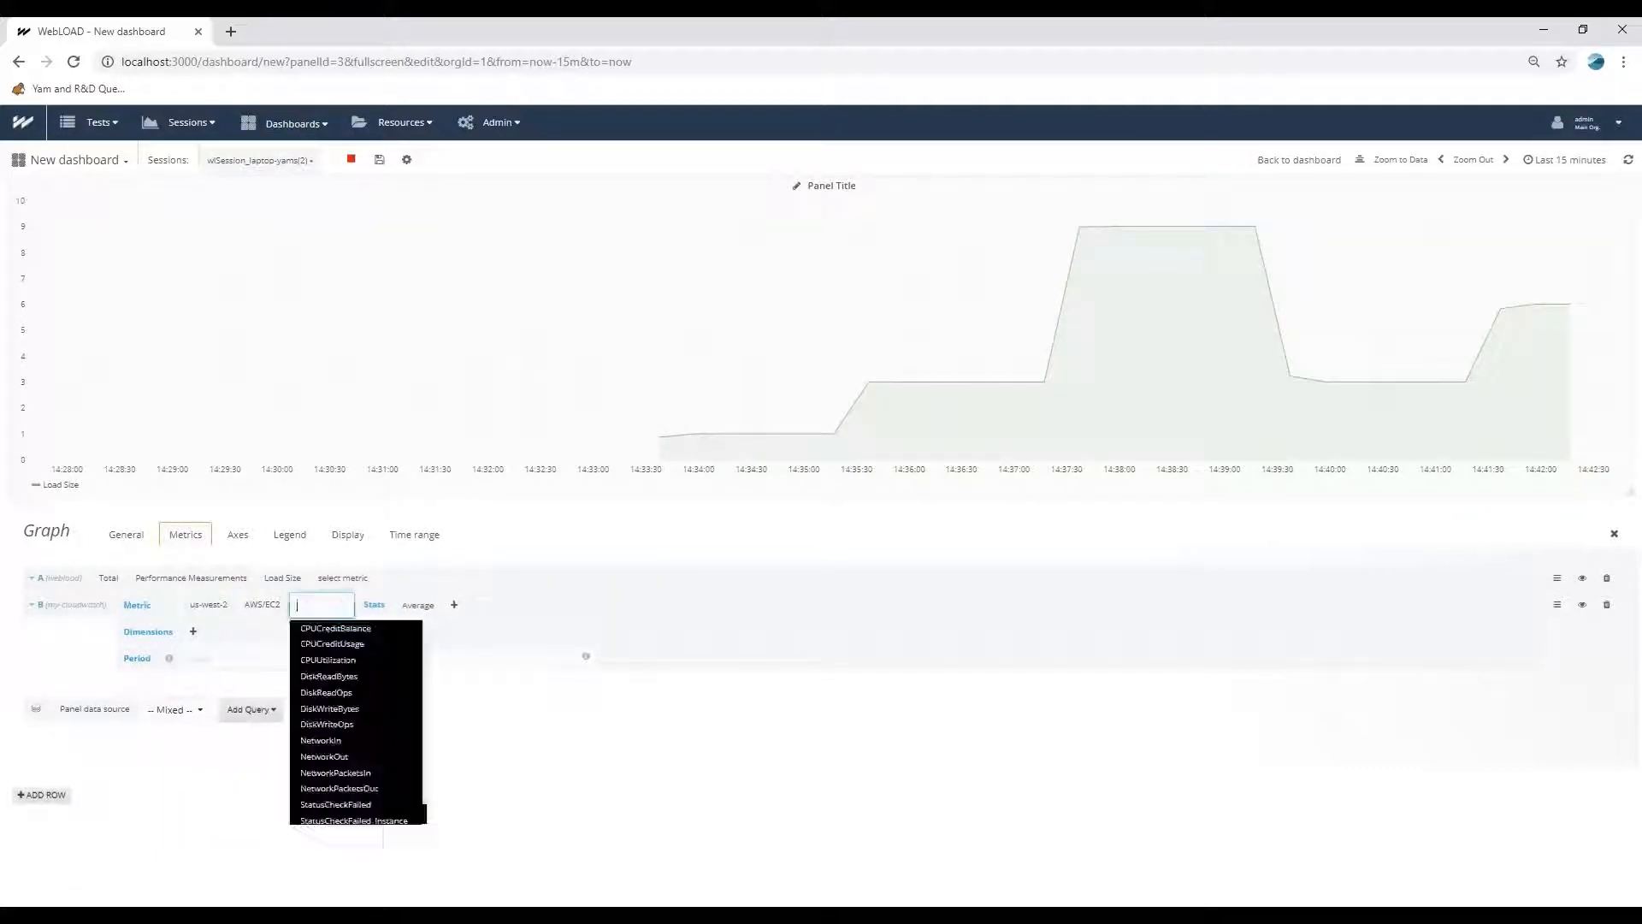
{"action": "left_click", "coordinate": [327, 659]}
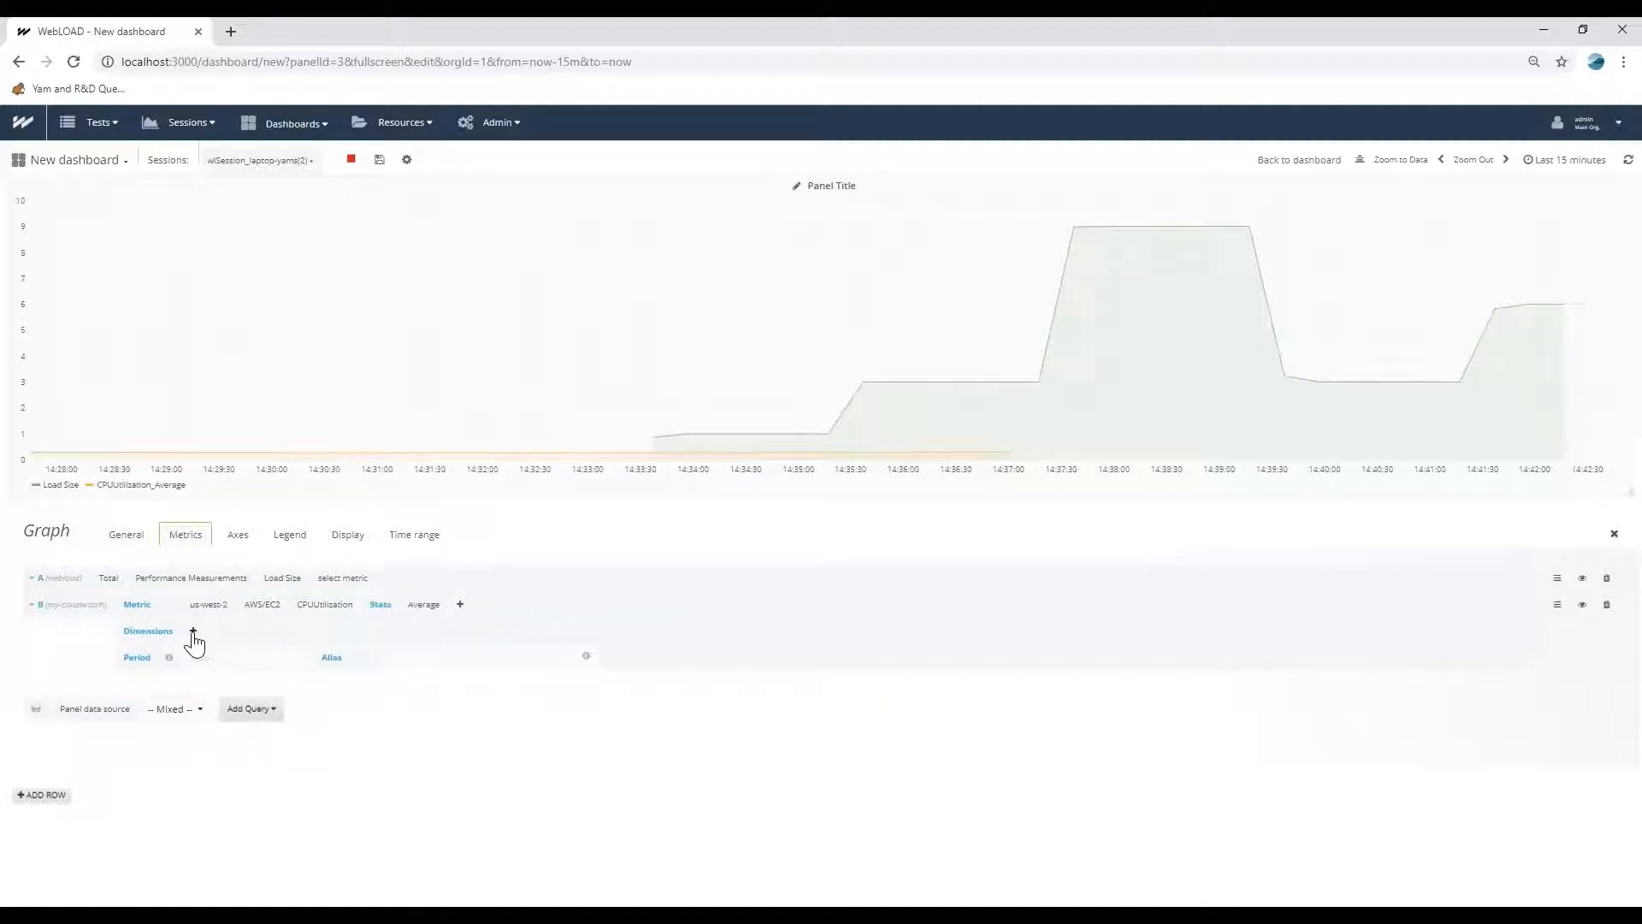
Filter the CloudWatch query by the InstanceId dimension with value i-9f974856 and return to the dashboard.
{"action": "left_click", "coordinate": [194, 634]}
{"action": "left_click", "coordinate": [209, 687]}
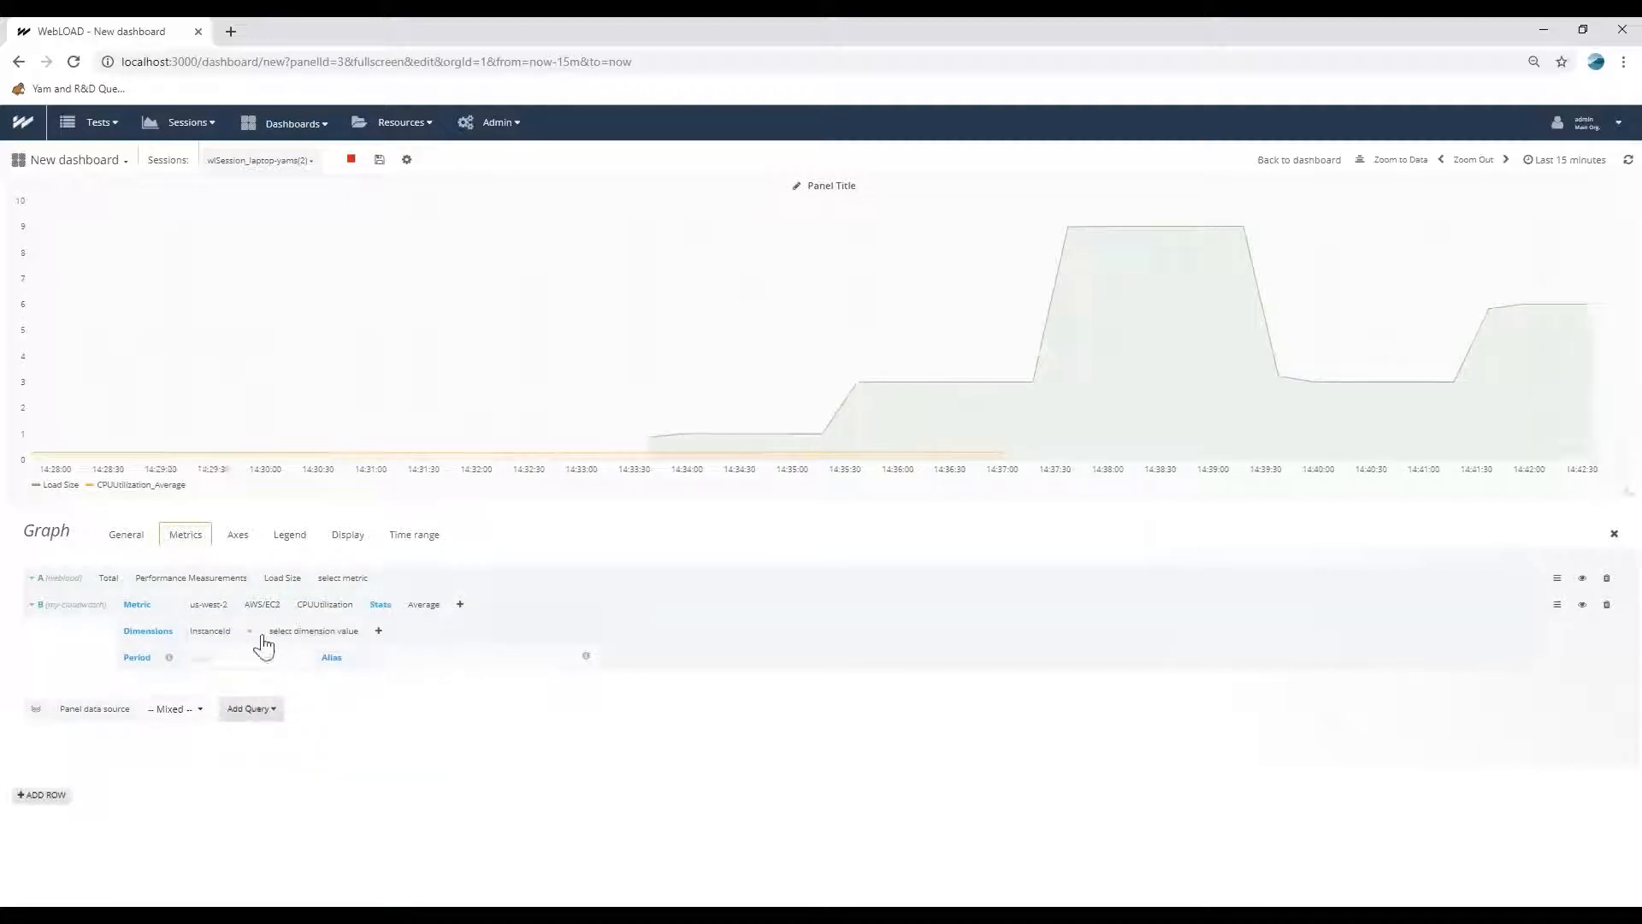
{"action": "left_click", "coordinate": [291, 634]}
{"action": "left_click", "coordinate": [285, 726]}
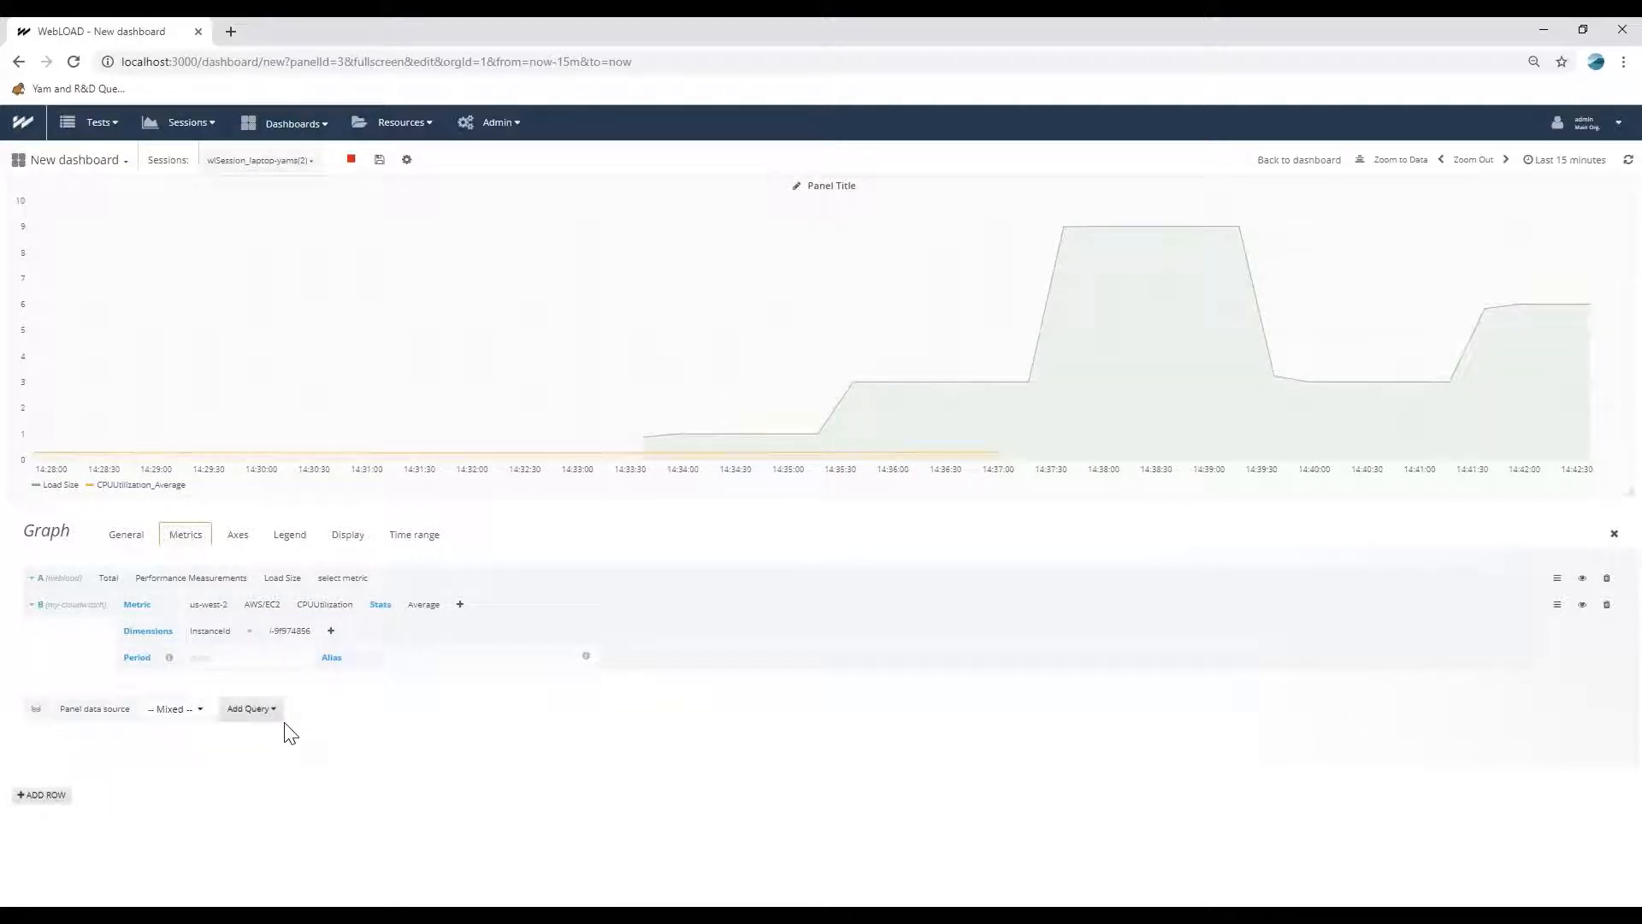
{"action": "left_click", "coordinate": [330, 631]}
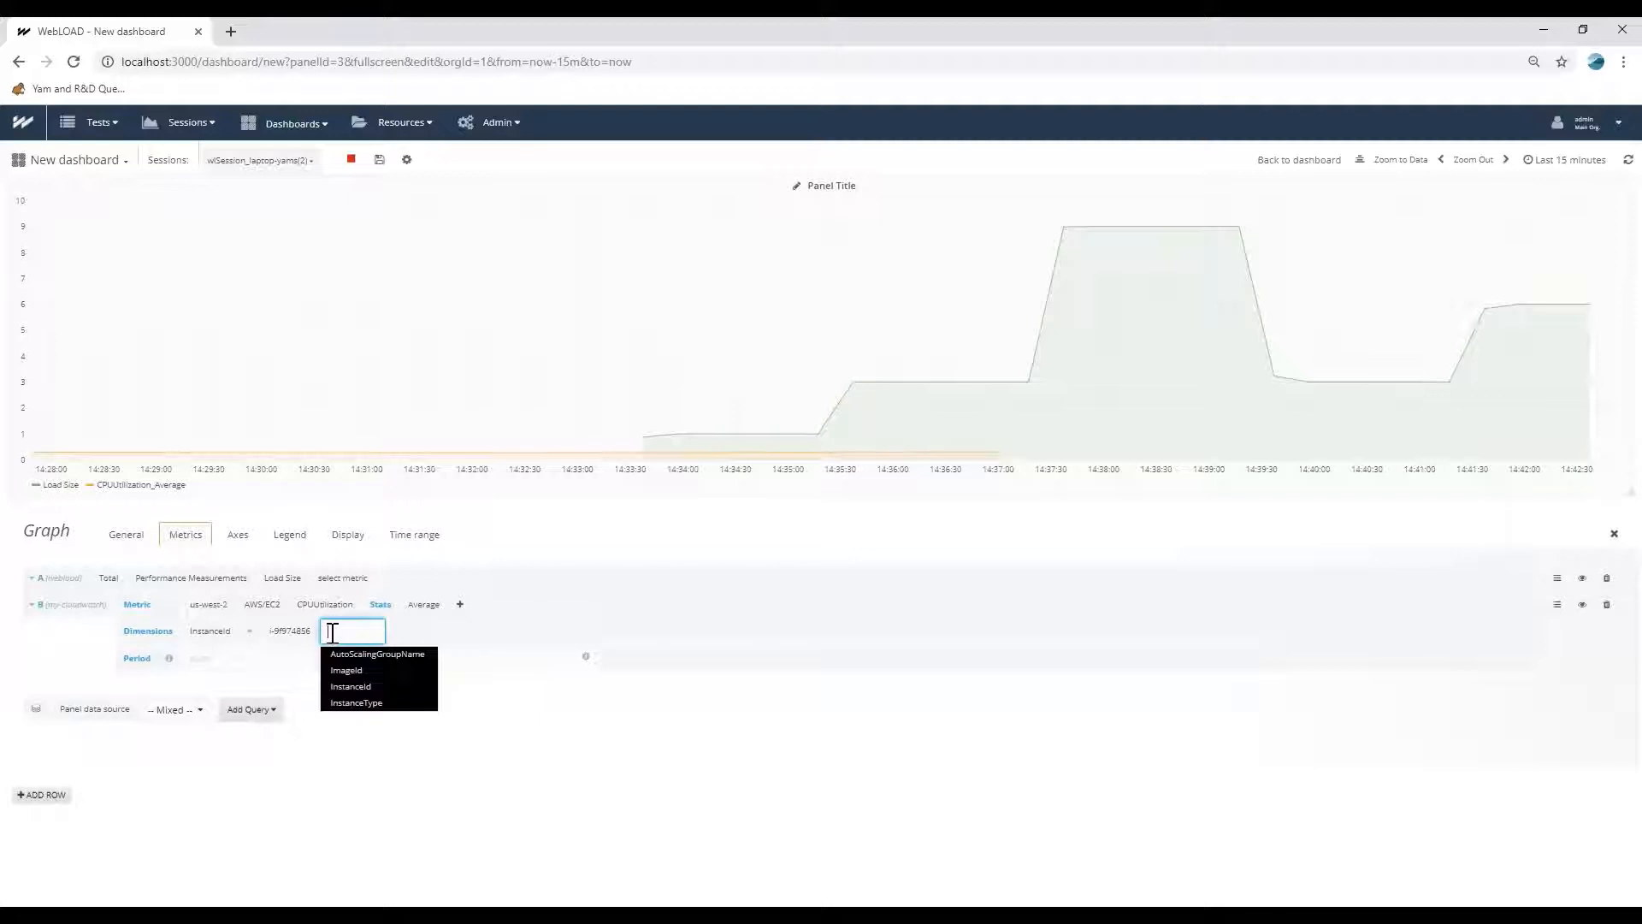
{"action": "left_click", "coordinate": [341, 776]}
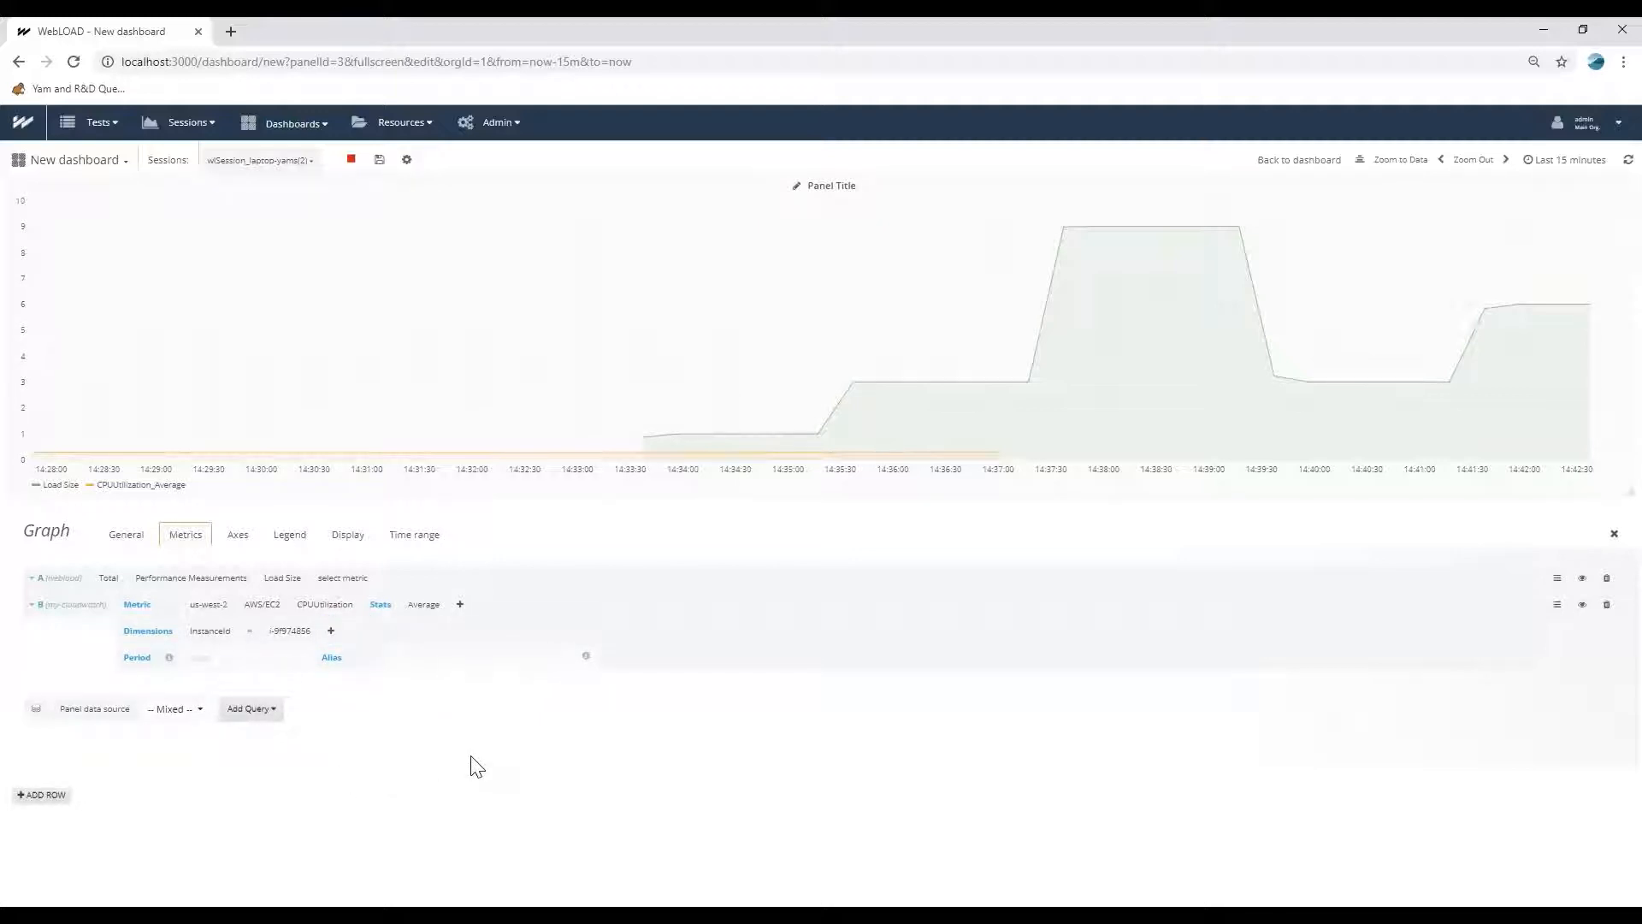
{"action": "left_click", "coordinate": [1269, 178]}
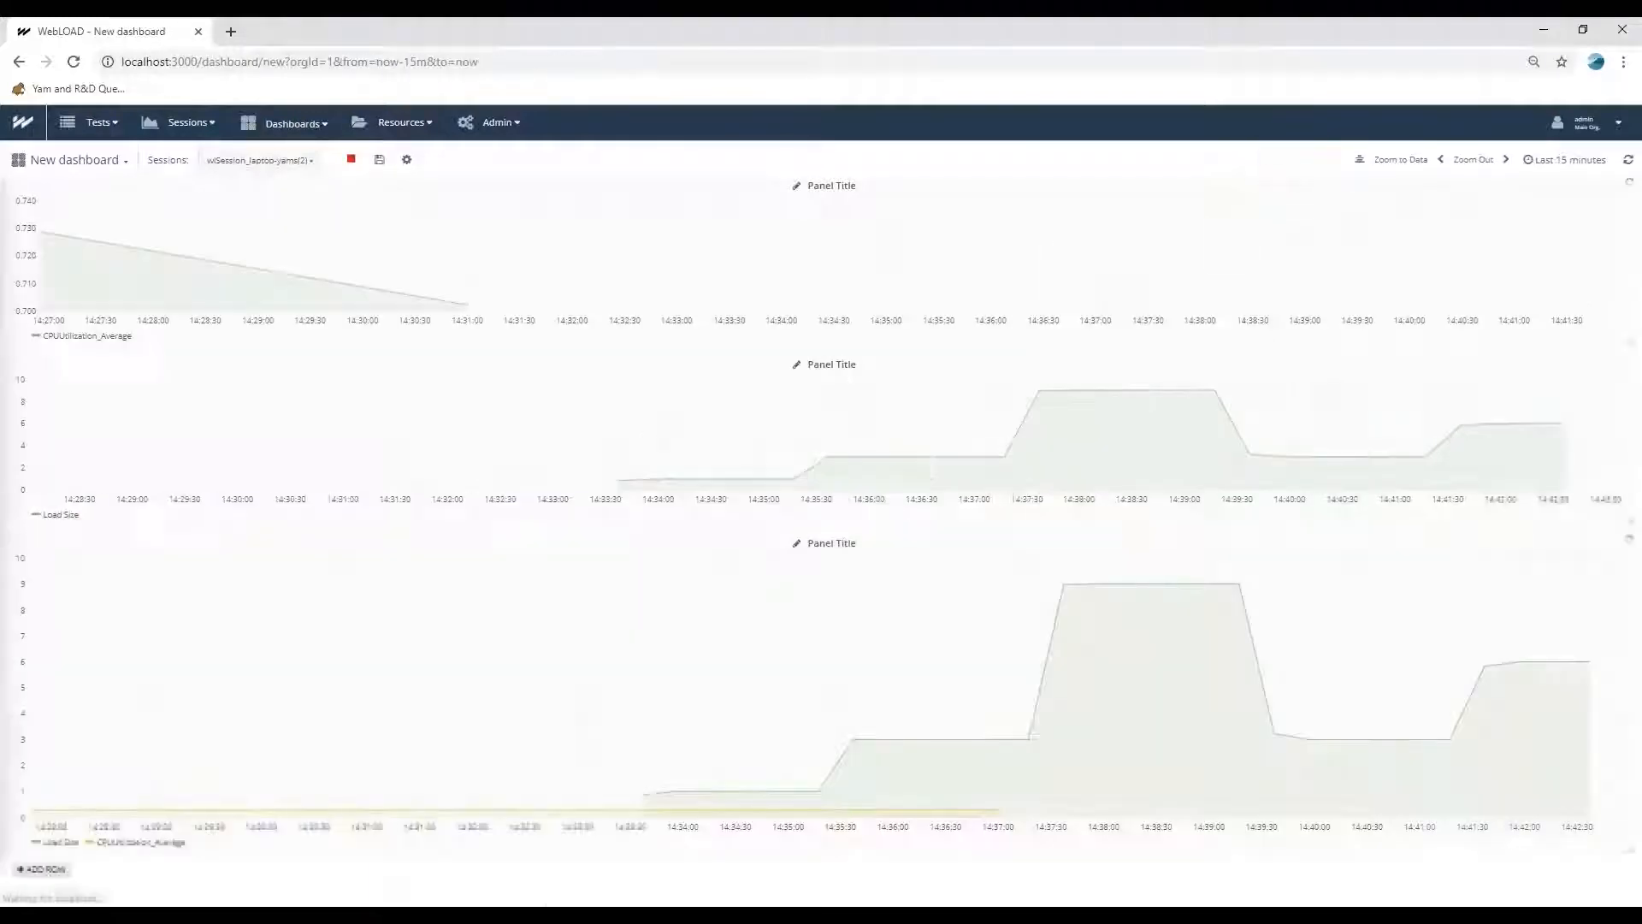